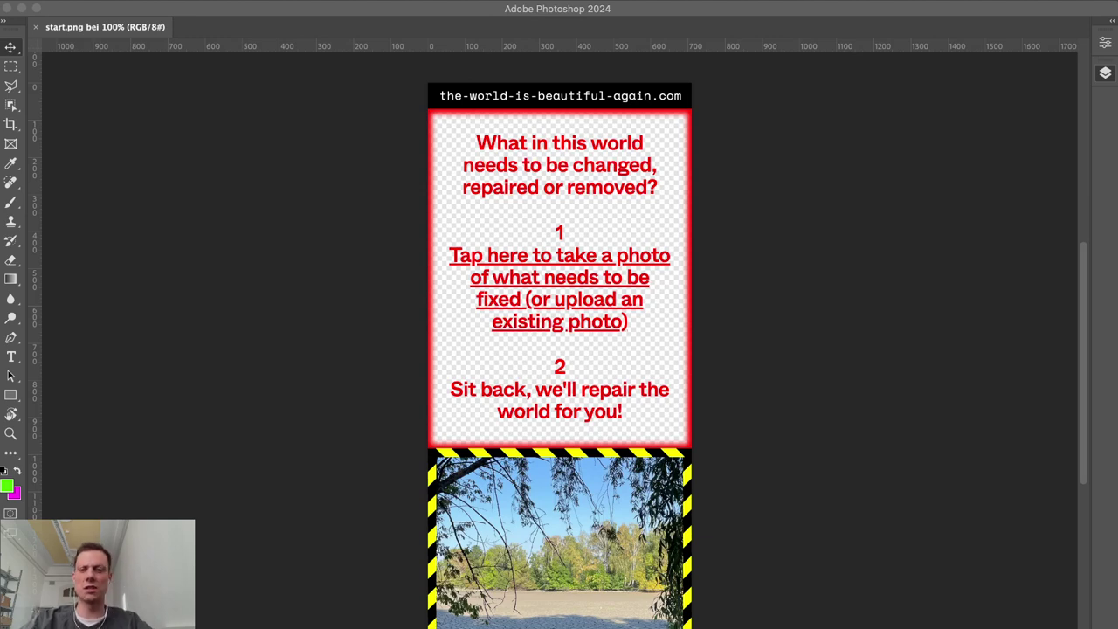
Step: Switch to Chrome and claim the photo of the person sleeping on the ground for repair on the backend page
{"action": "key", "text": "super+Tab"}
{"action": "key", "text": "super+Tab"}
{"action": "key", "text": "super+Tab"}
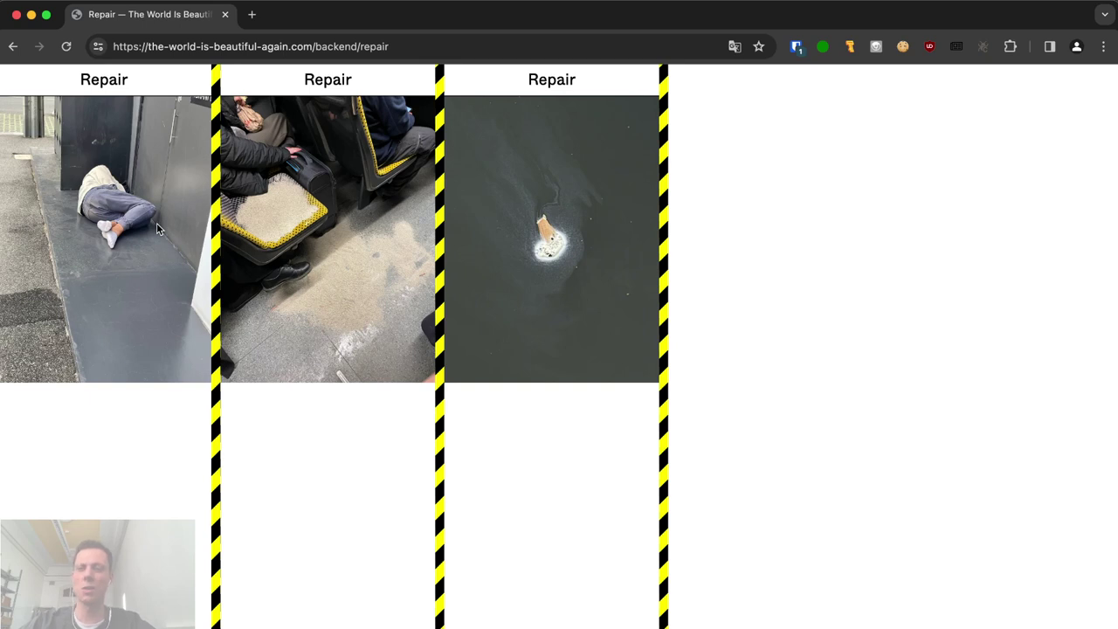
{"action": "left_click", "coordinate": [125, 79]}
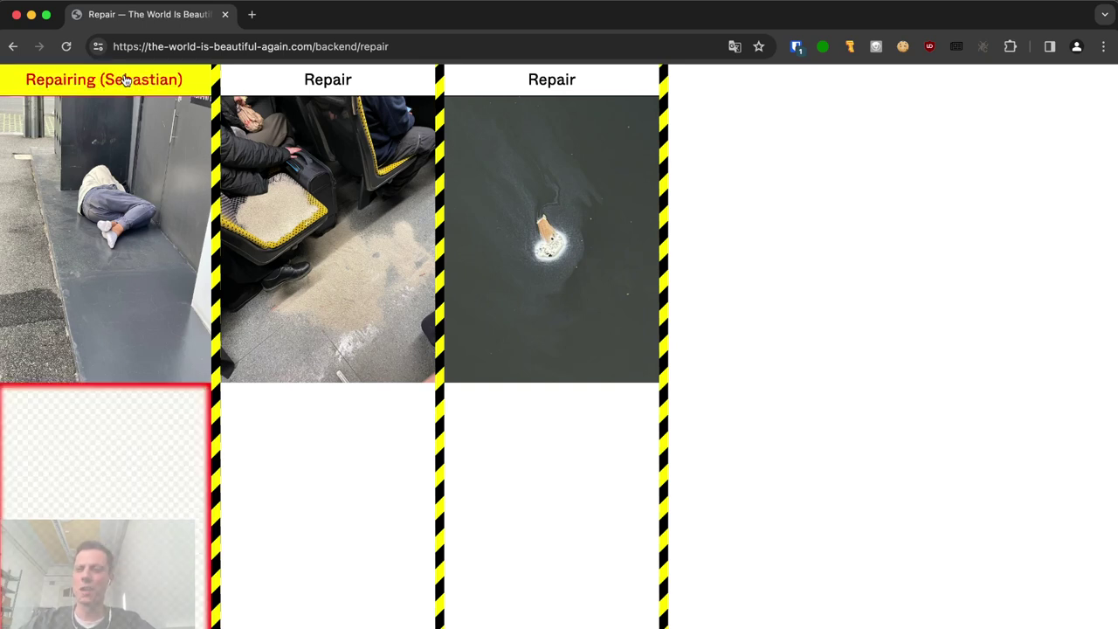
{"action": "key", "text": "super+Tab"}
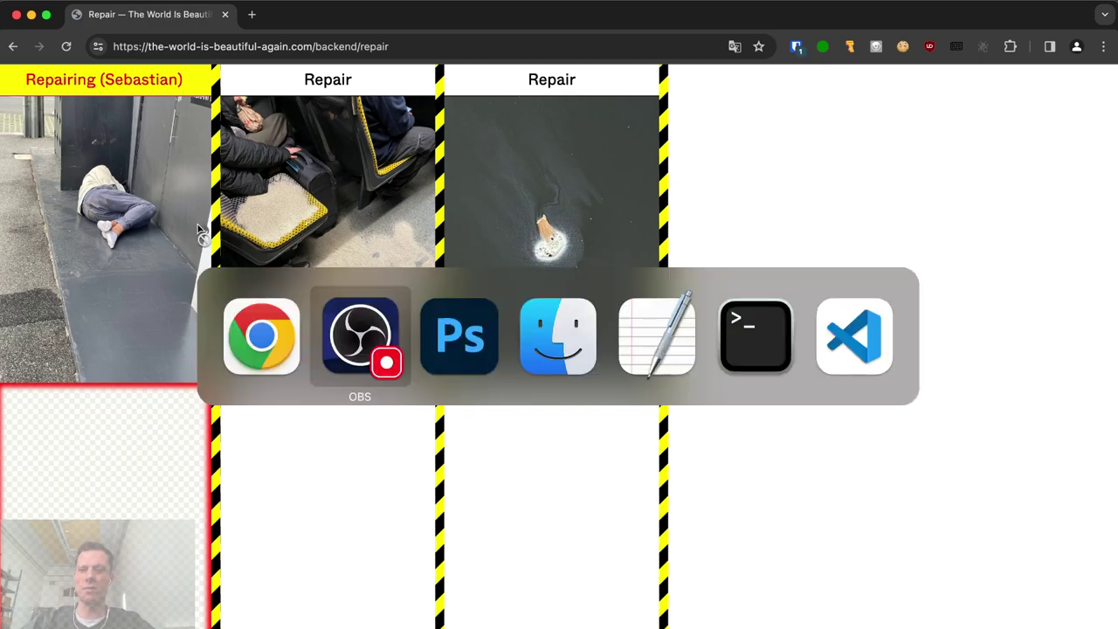
{"action": "key", "text": "super+Tab"}
{"action": "key", "text": "super+Tab"}
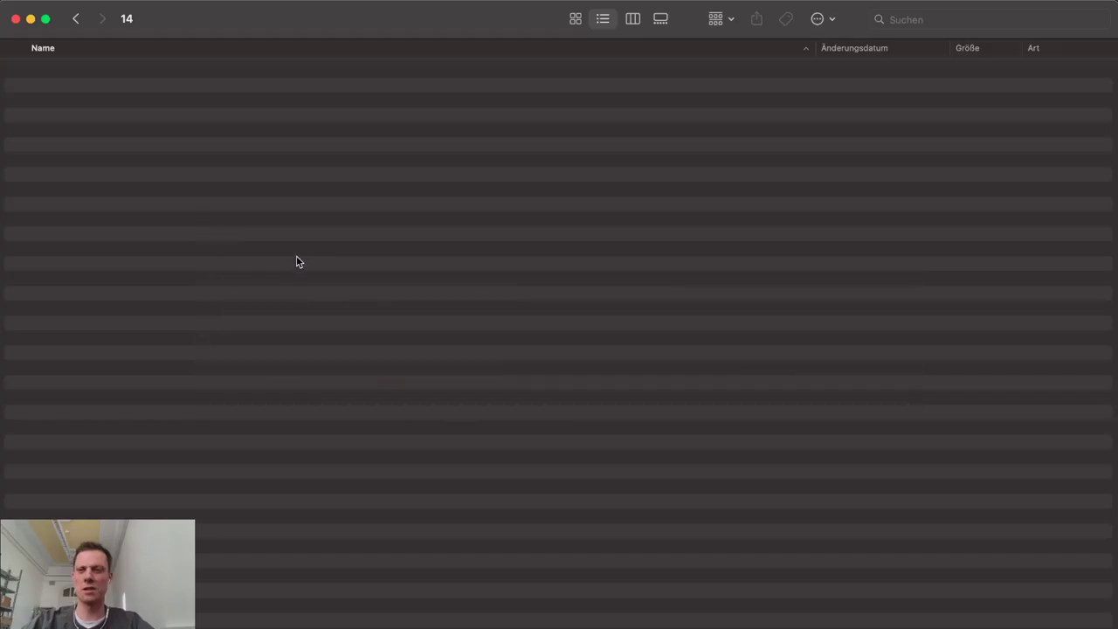
{"action": "right_click", "coordinate": [166, 75]}
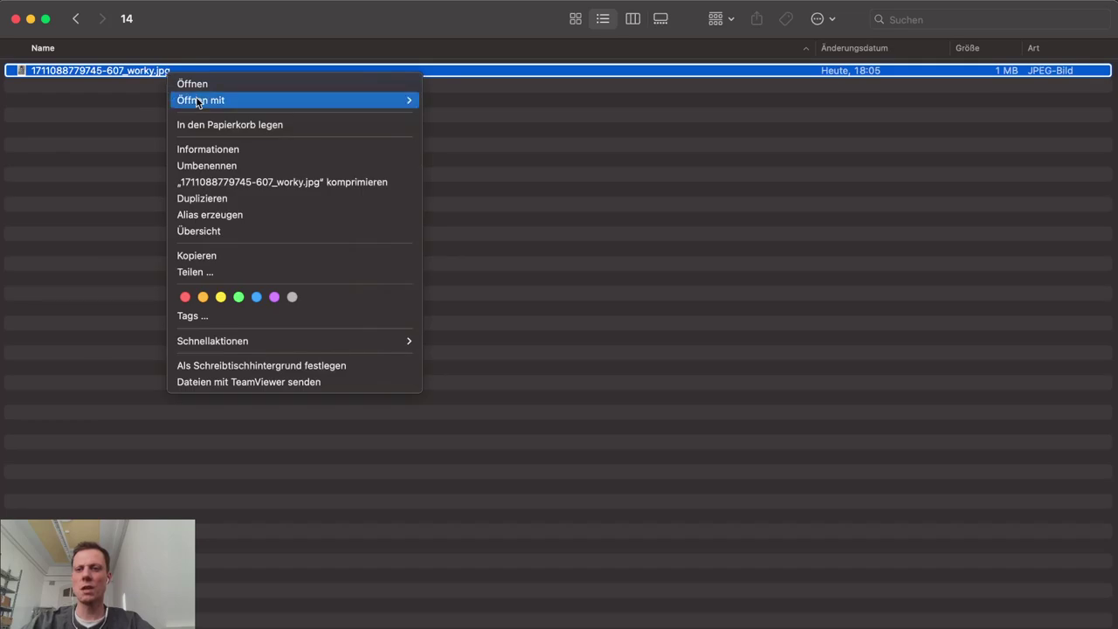
{"action": "mouse_move", "coordinate": [368, 100]}
{"action": "left_click", "coordinate": [483, 174]}
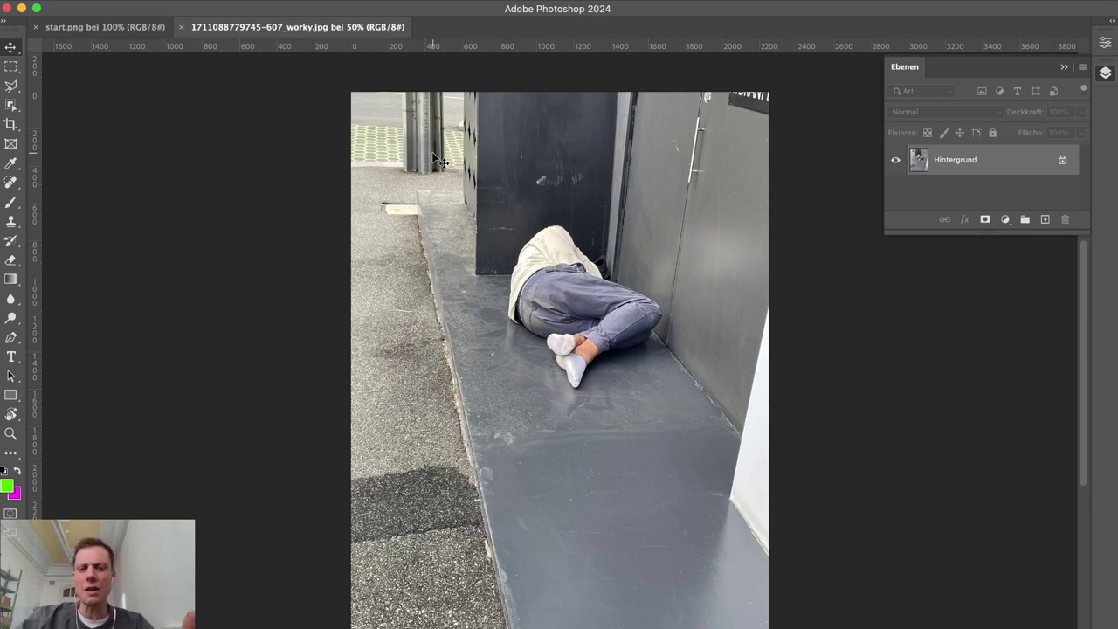
Step: Examine the photo up close and as a whole, focusing on the sleeping person and the surrounding ground
{"action": "scroll", "coordinate": [613, 248], "scroll_direction": "up", "scroll_amount": 5}
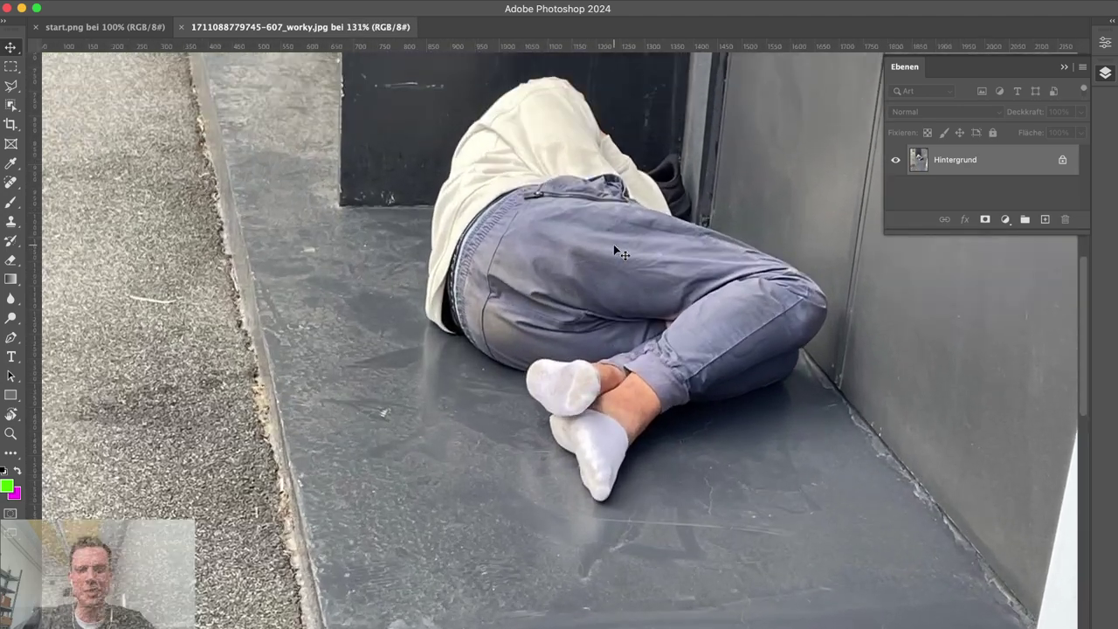
{"action": "scroll", "coordinate": [614, 249], "scroll_direction": "up", "scroll_amount": 3}
{"action": "scroll", "coordinate": [617, 251], "scroll_direction": "down", "scroll_amount": 1}
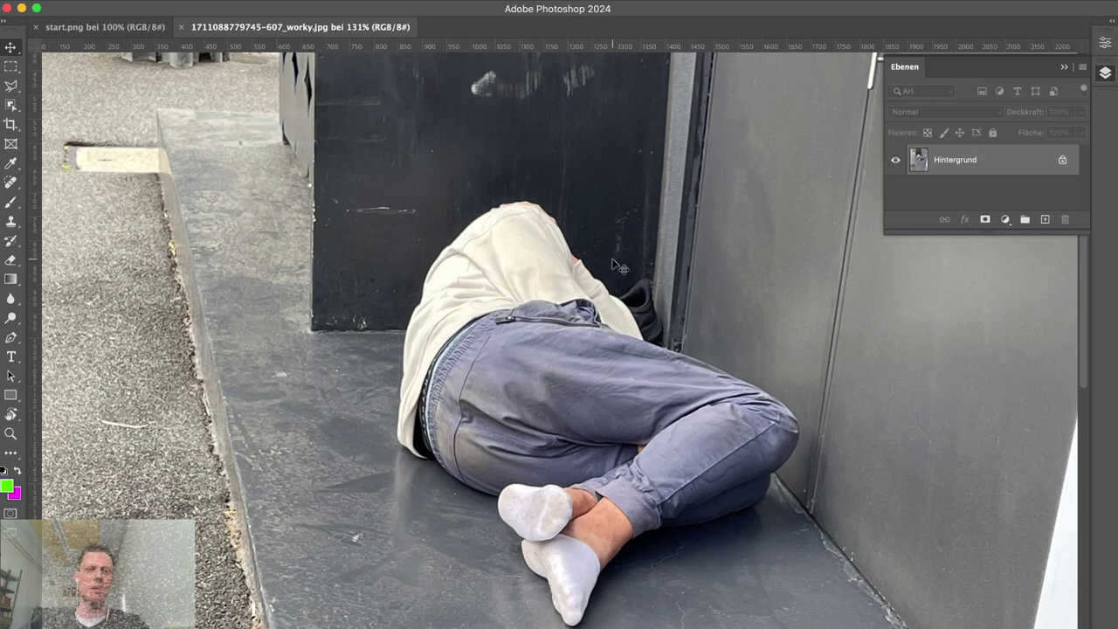
{"action": "scroll", "coordinate": [613, 262], "scroll_direction": "down", "scroll_amount": 4}
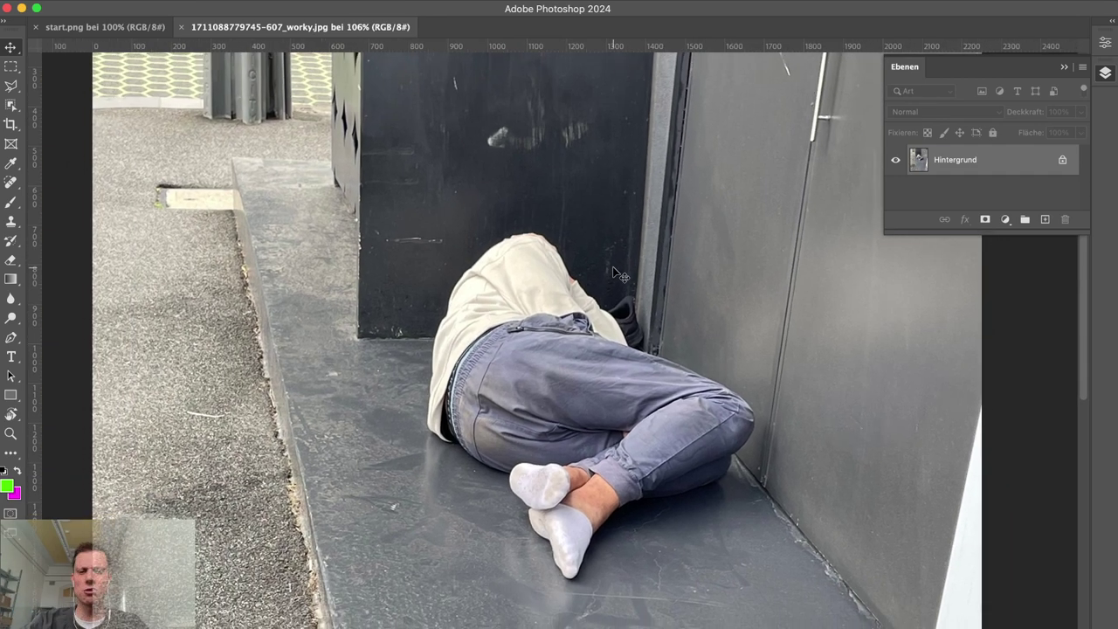
{"action": "scroll", "coordinate": [615, 272], "scroll_direction": "down", "scroll_amount": 5}
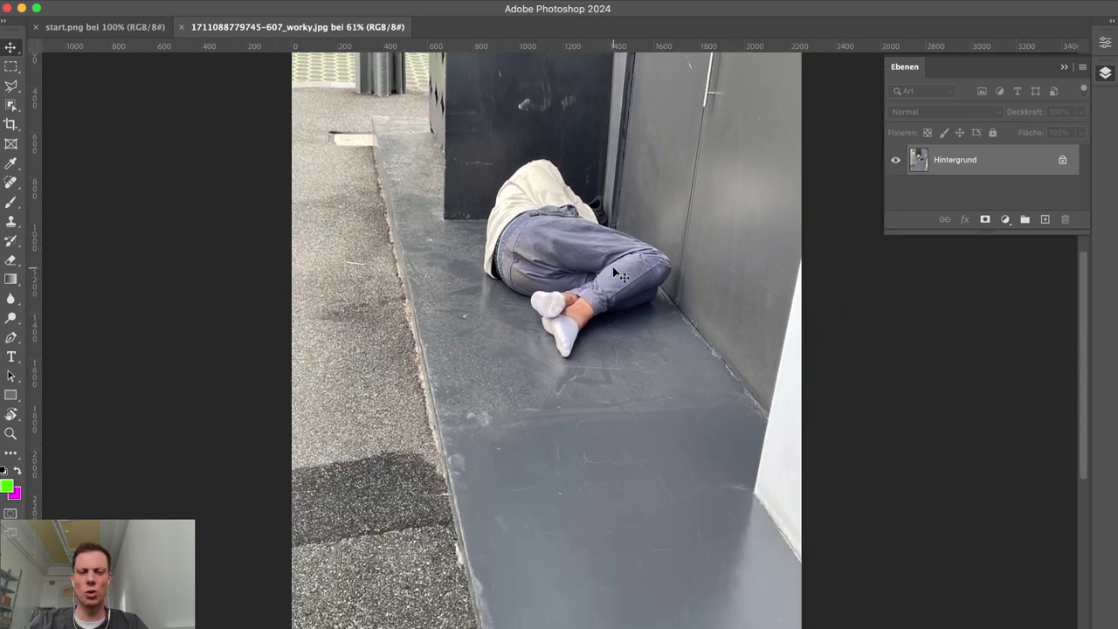
{"action": "scroll", "coordinate": [616, 274], "scroll_direction": "up", "scroll_amount": 2}
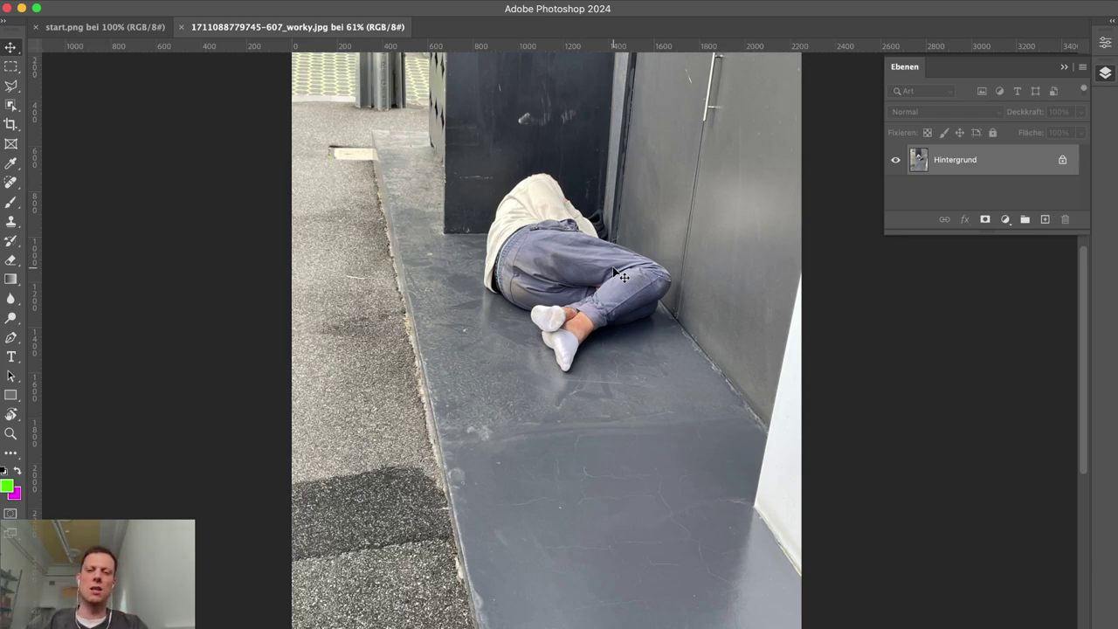
{"action": "scroll", "coordinate": [574, 231], "scroll_direction": "up", "scroll_amount": 3}
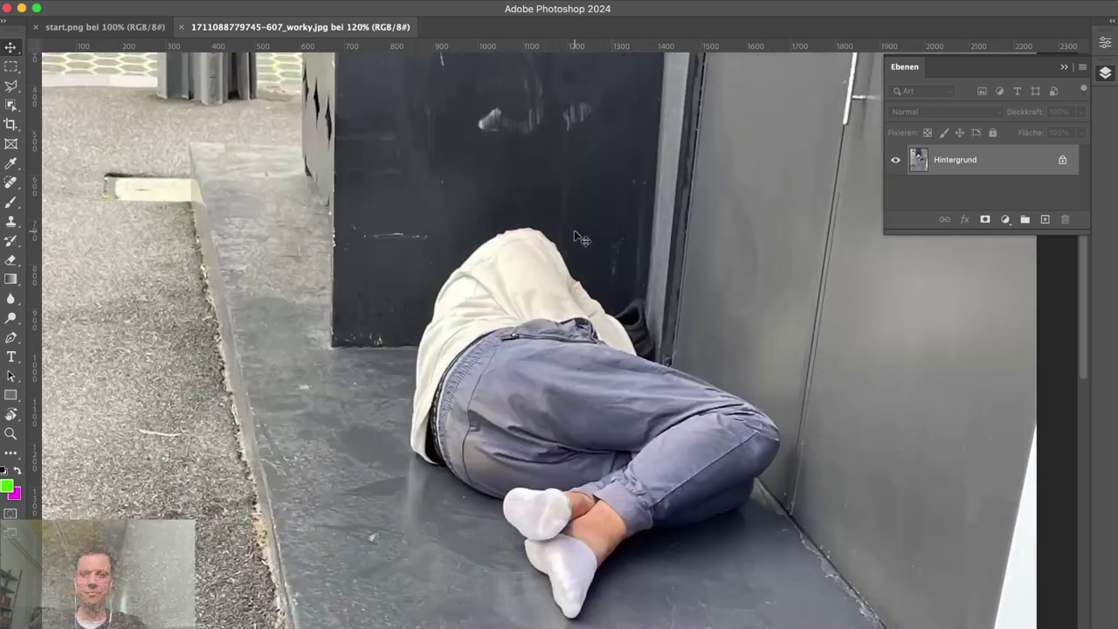
{"action": "scroll", "coordinate": [574, 230], "scroll_direction": "up", "scroll_amount": 2}
{"action": "scroll", "coordinate": [574, 230], "scroll_direction": "down", "scroll_amount": 4}
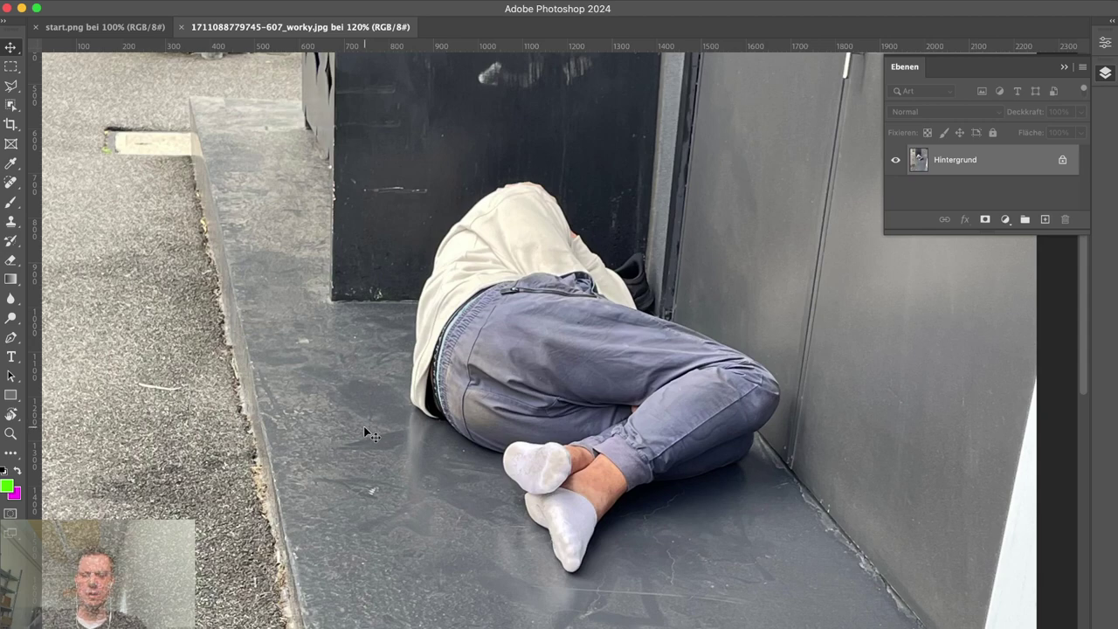
{"action": "scroll", "coordinate": [365, 423], "scroll_direction": "down", "scroll_amount": 3}
{"action": "scroll", "coordinate": [367, 434], "scroll_direction": "down", "scroll_amount": 3}
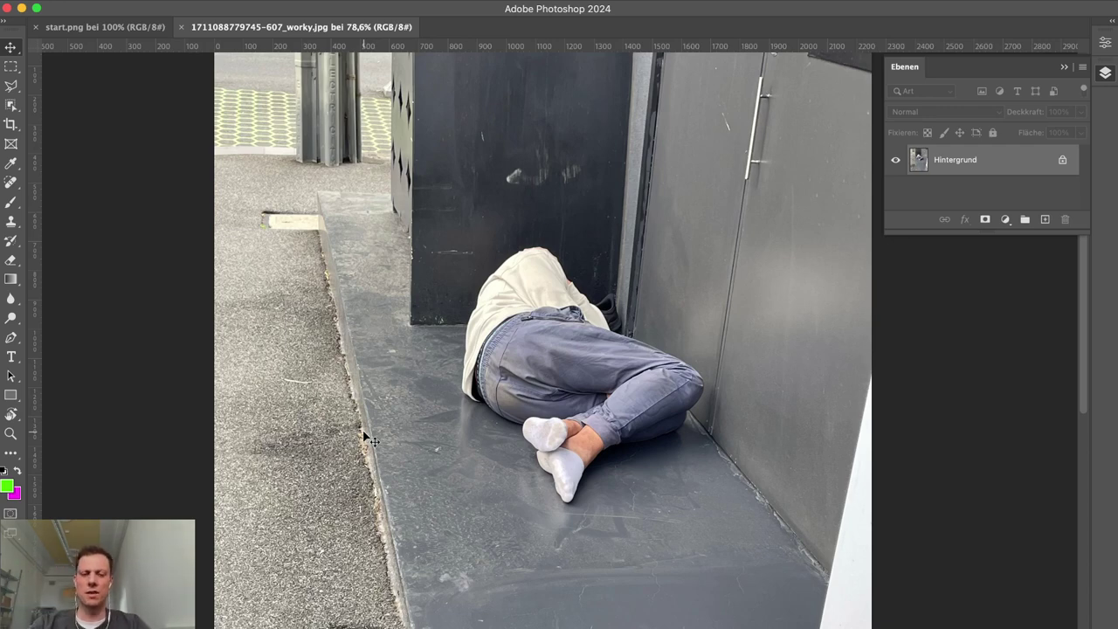
{"action": "scroll", "coordinate": [360, 447], "scroll_direction": "down", "scroll_amount": 3}
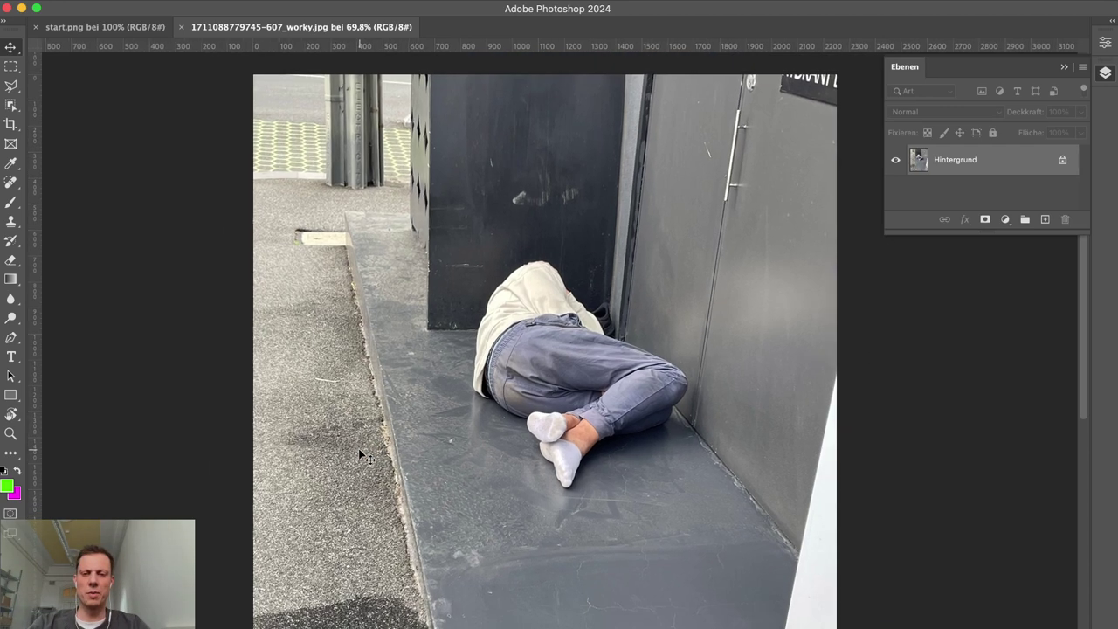
{"action": "scroll", "coordinate": [361, 455], "scroll_direction": "down", "scroll_amount": 1}
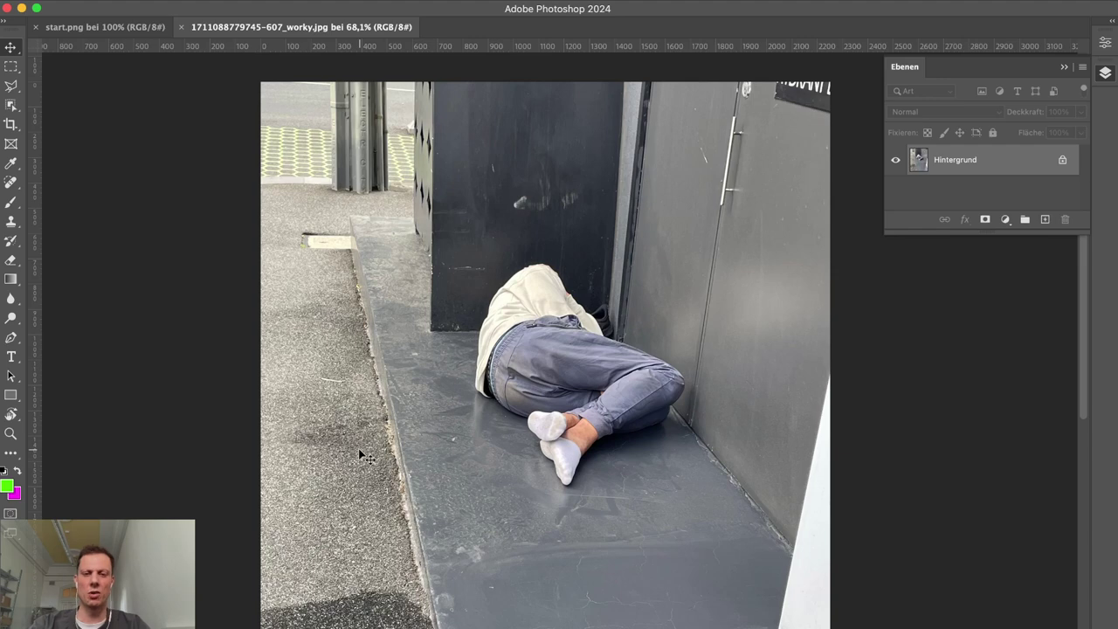
{"action": "scroll", "coordinate": [622, 367], "scroll_direction": "up", "scroll_amount": 6}
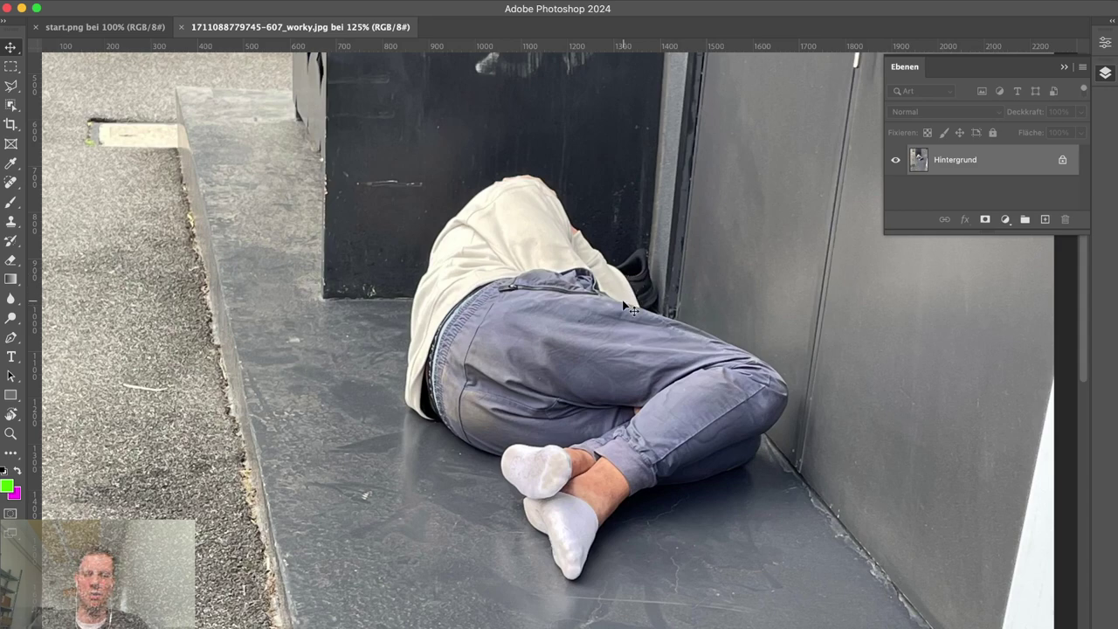
{"action": "scroll", "coordinate": [629, 308], "scroll_direction": "down", "scroll_amount": 1}
{"action": "scroll", "coordinate": [629, 308], "scroll_direction": "down", "scroll_amount": 4}
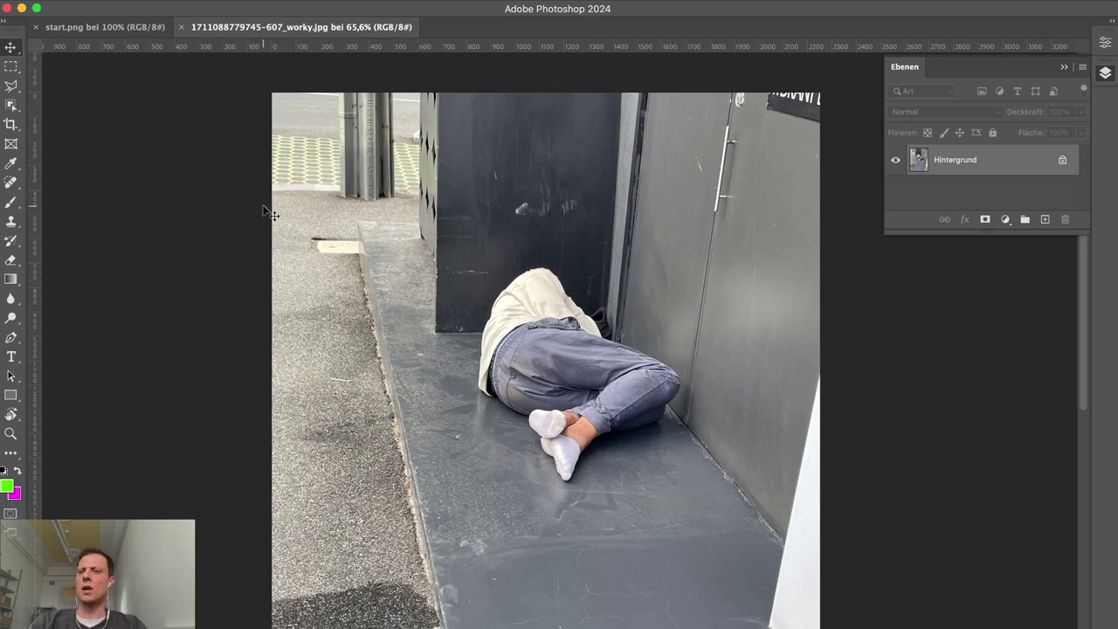
Step: Select the ground around the sleeping person, including the asphalt, with the Object Selection tool
{"action": "left_click", "coordinate": [10, 106]}
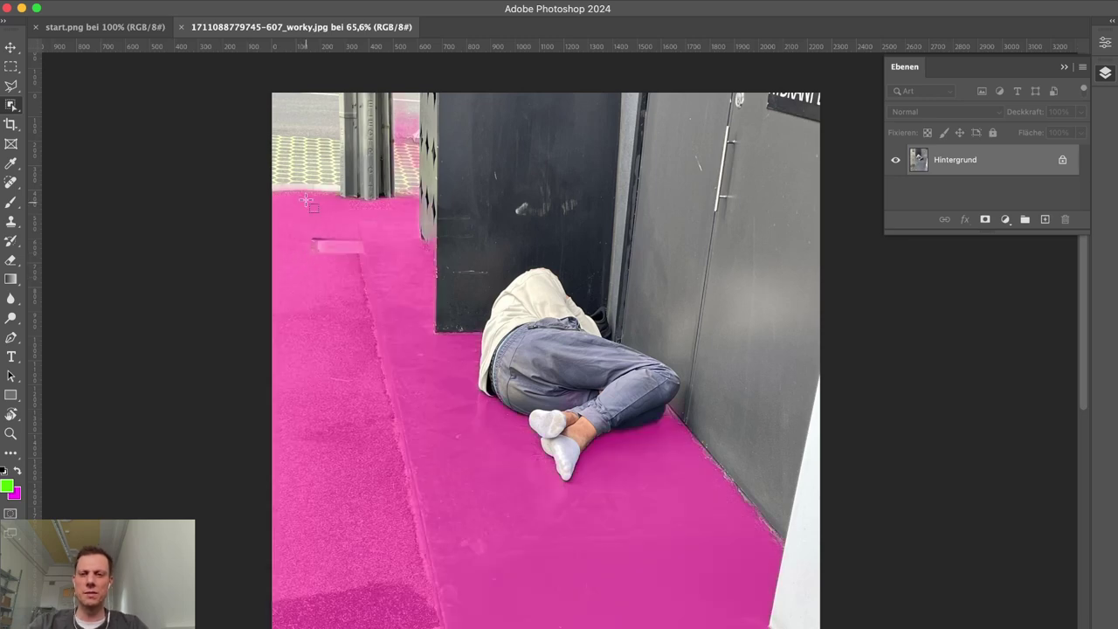
{"action": "scroll", "coordinate": [305, 250], "scroll_direction": "down", "scroll_amount": 3}
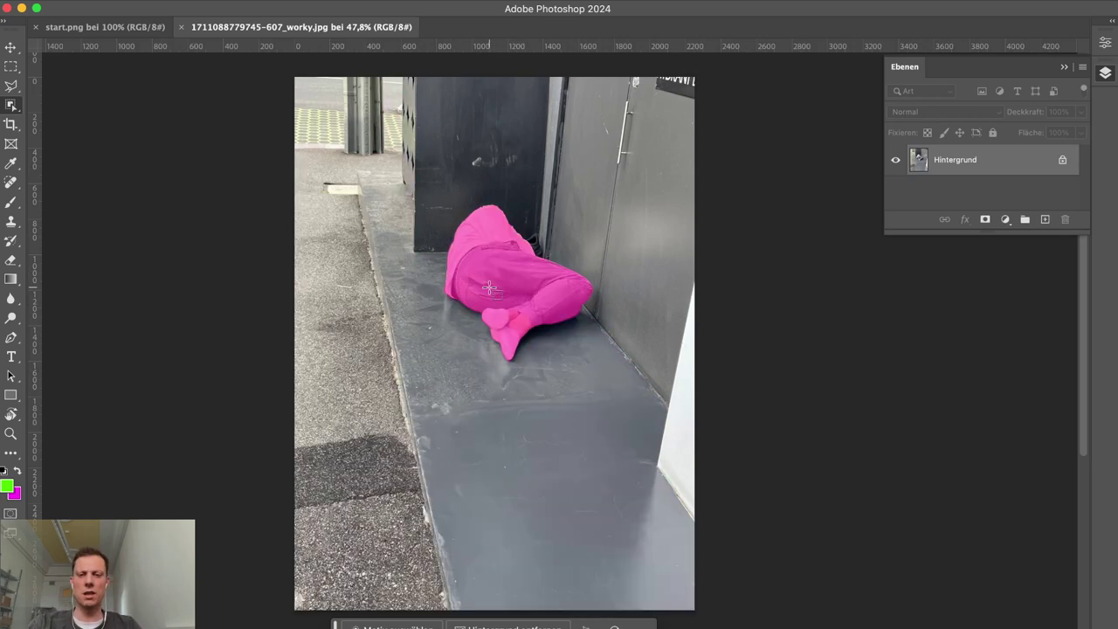
{"action": "scroll", "coordinate": [490, 287], "scroll_direction": "up", "scroll_amount": 5}
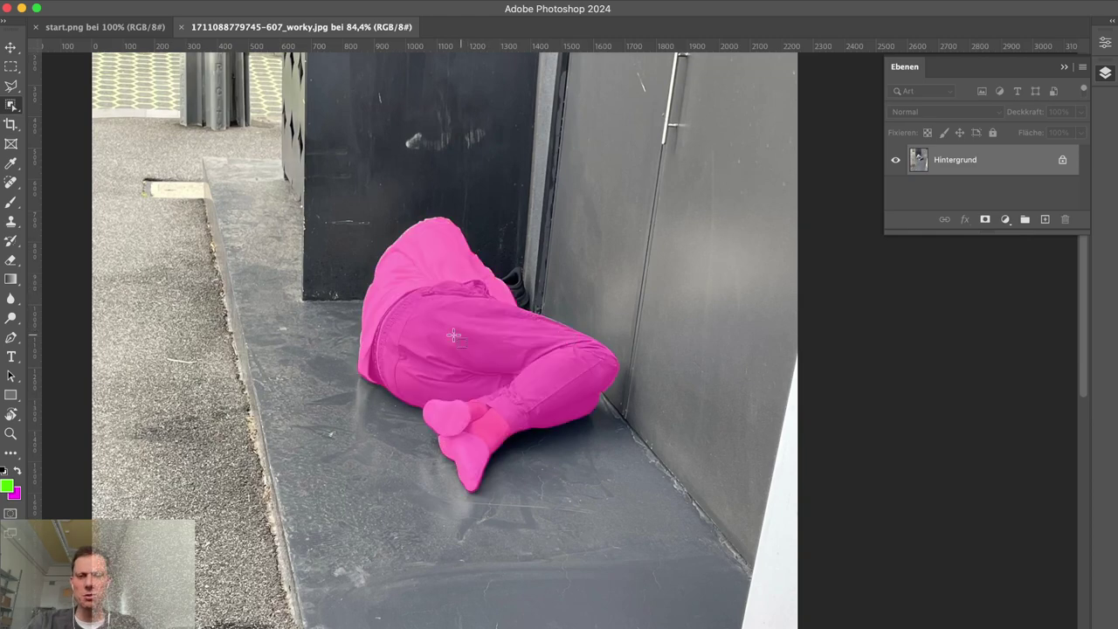
{"action": "scroll", "coordinate": [410, 337], "scroll_direction": "up", "scroll_amount": 4}
{"action": "scroll", "coordinate": [410, 341], "scroll_direction": "left", "scroll_amount": 5}
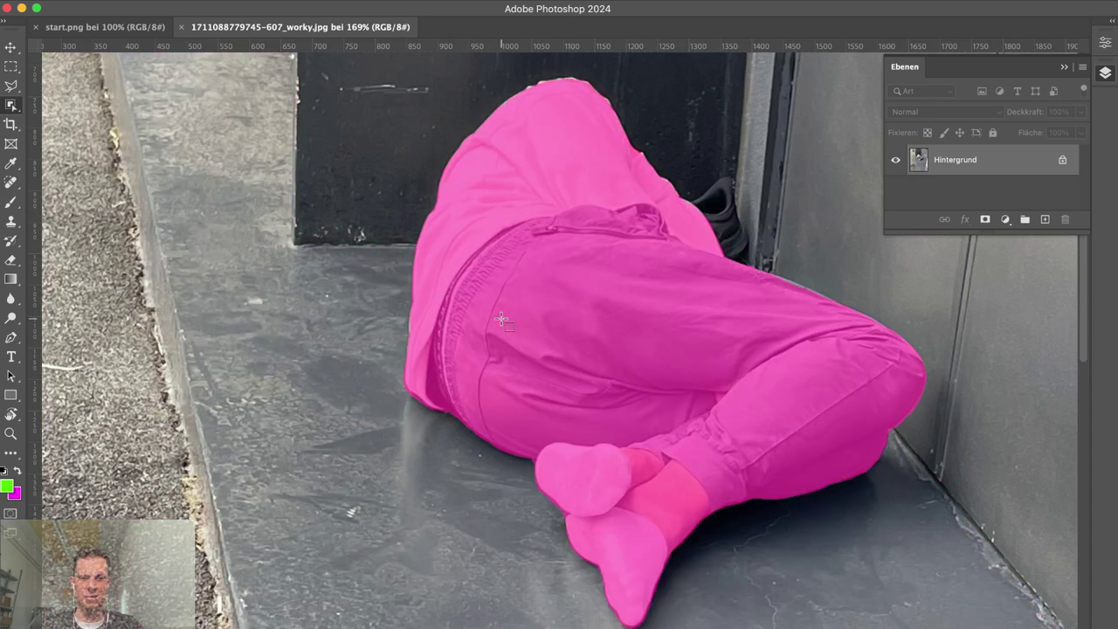
{"action": "scroll", "coordinate": [501, 319], "scroll_direction": "down", "scroll_amount": 2}
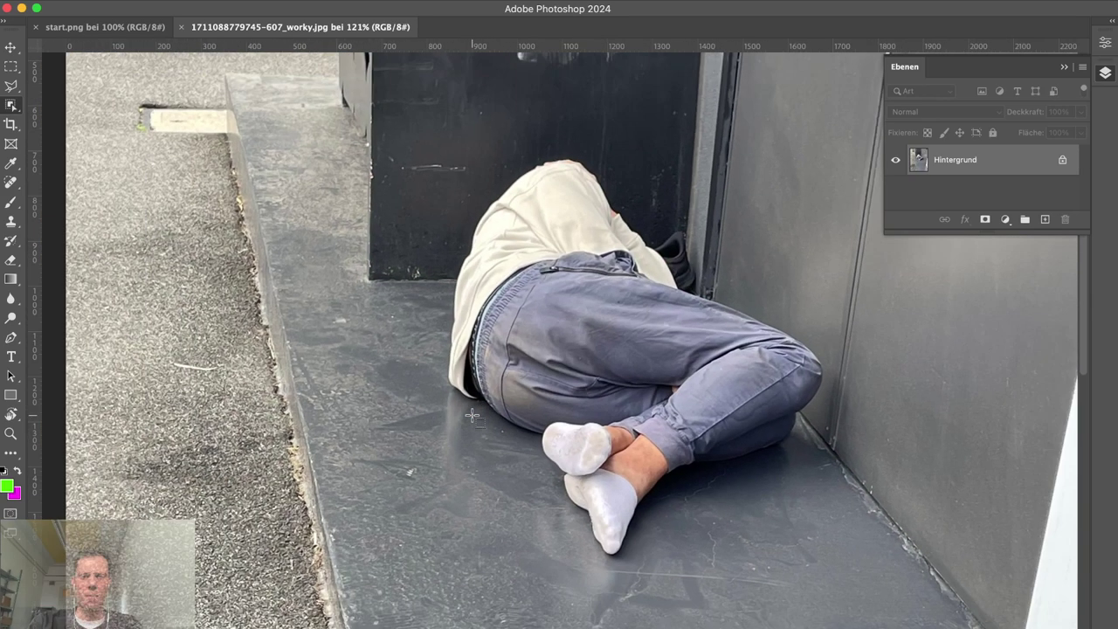
{"action": "scroll", "coordinate": [472, 415], "scroll_direction": "down", "scroll_amount": 5}
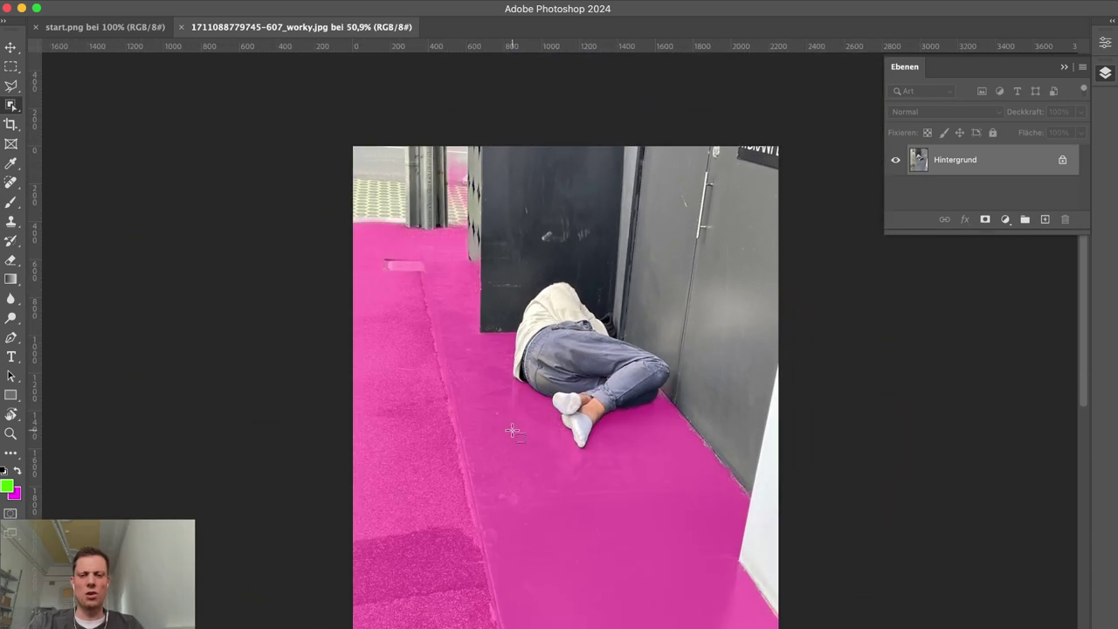
{"action": "left_click", "coordinate": [512, 429]}
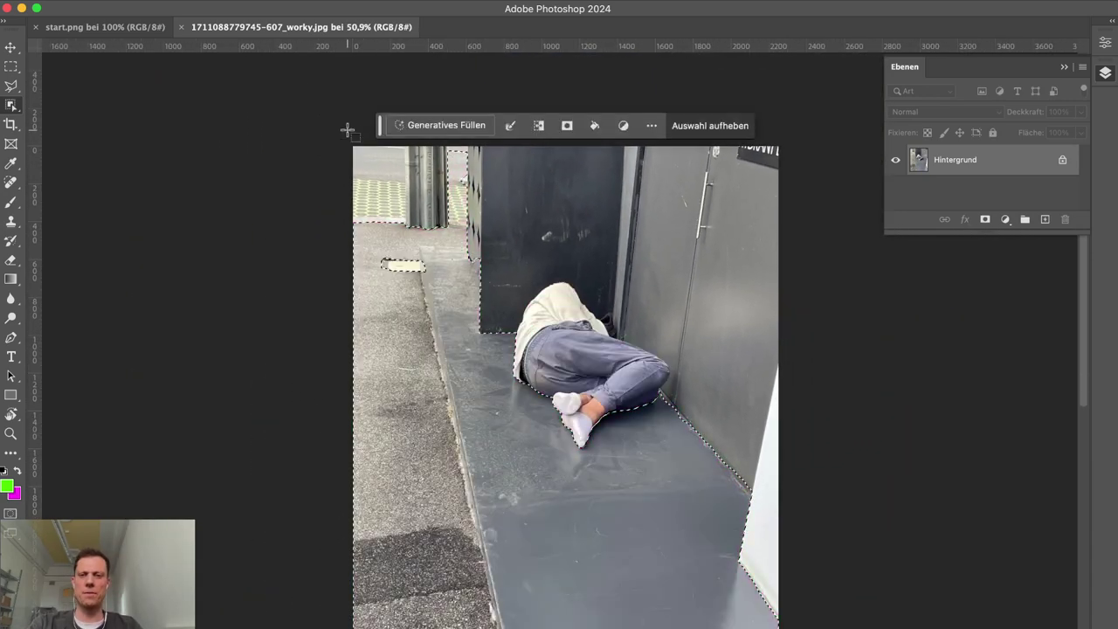
Step: Run Generative Fill on the selected ground with the prompt "comfortable, soft mattress on the ground"
{"action": "left_click", "coordinate": [441, 126]}
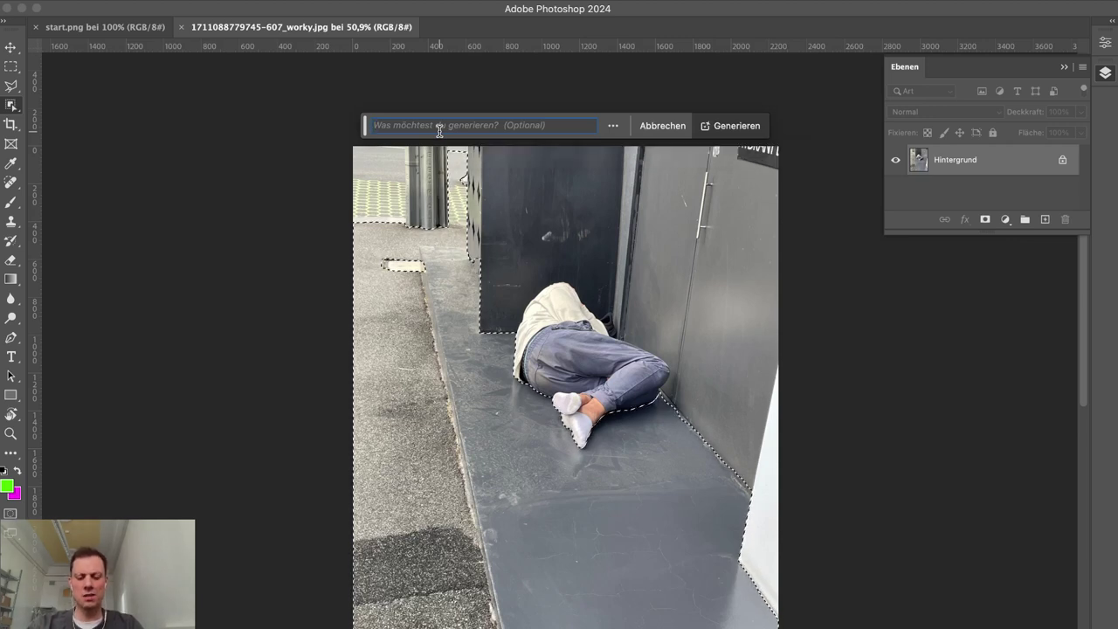
{"action": "type", "text": "co"}
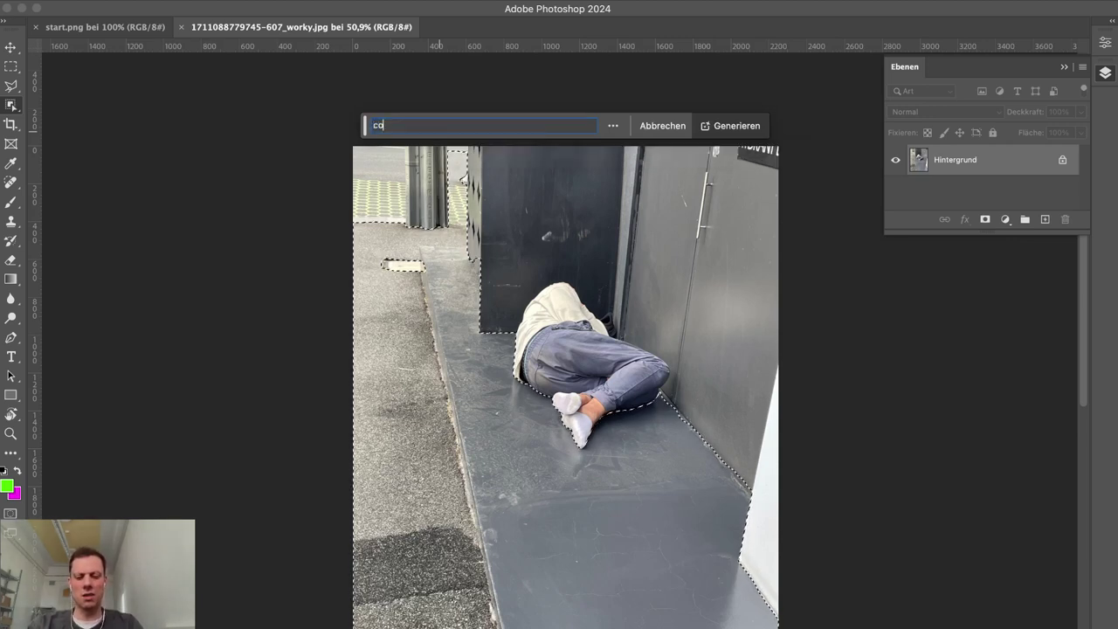
{"action": "type", "text": "mfortable"}
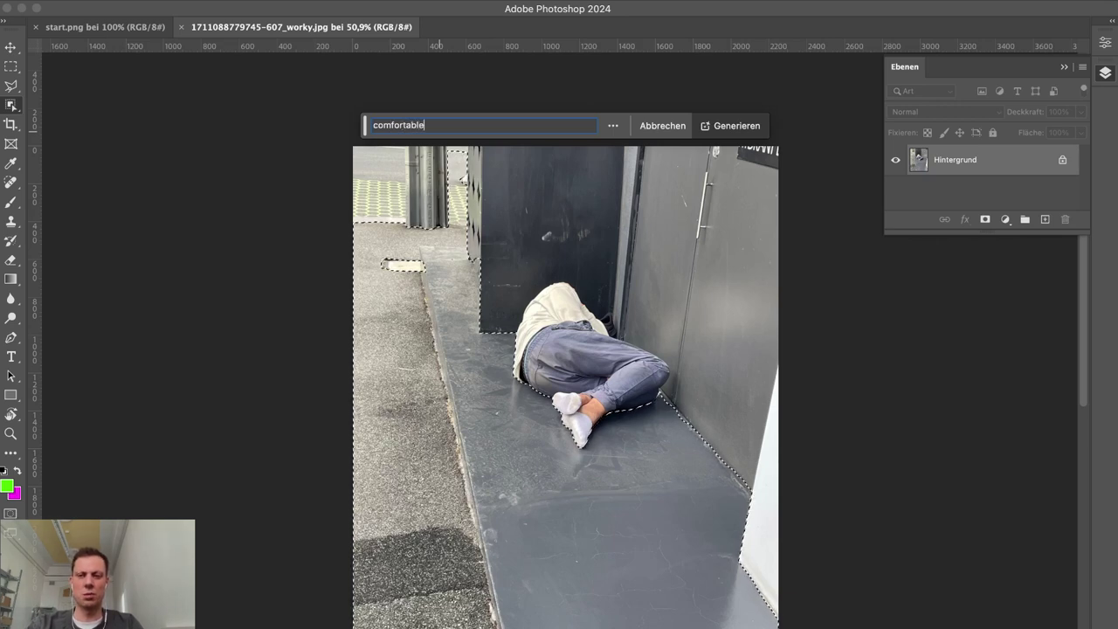
{"action": "type", "text": ", soft"}
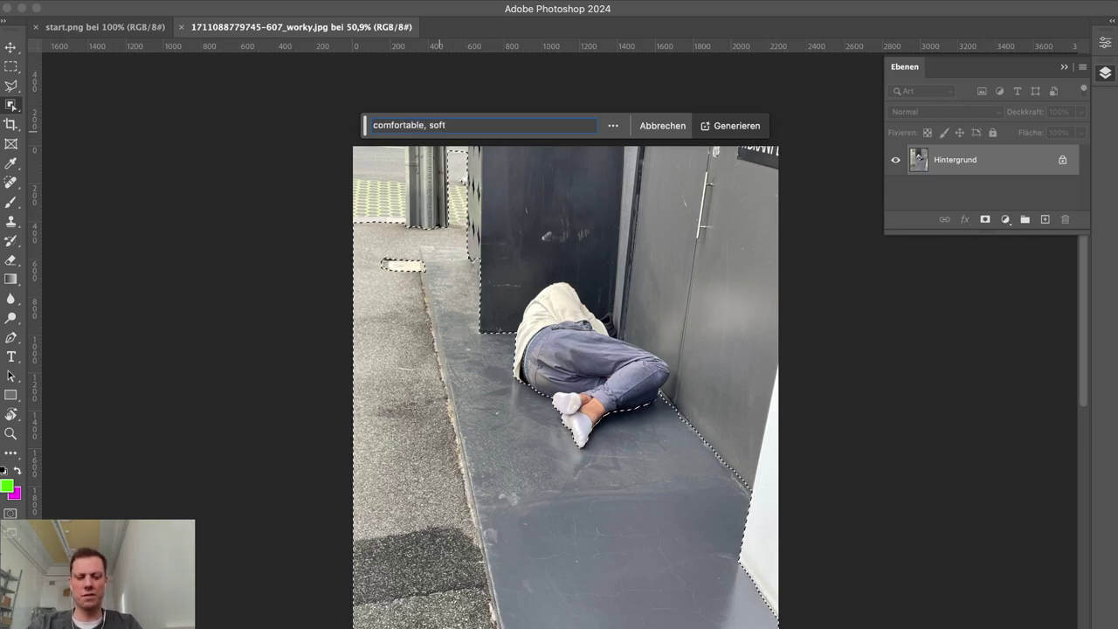
{"action": "type", "text": ", ma"}
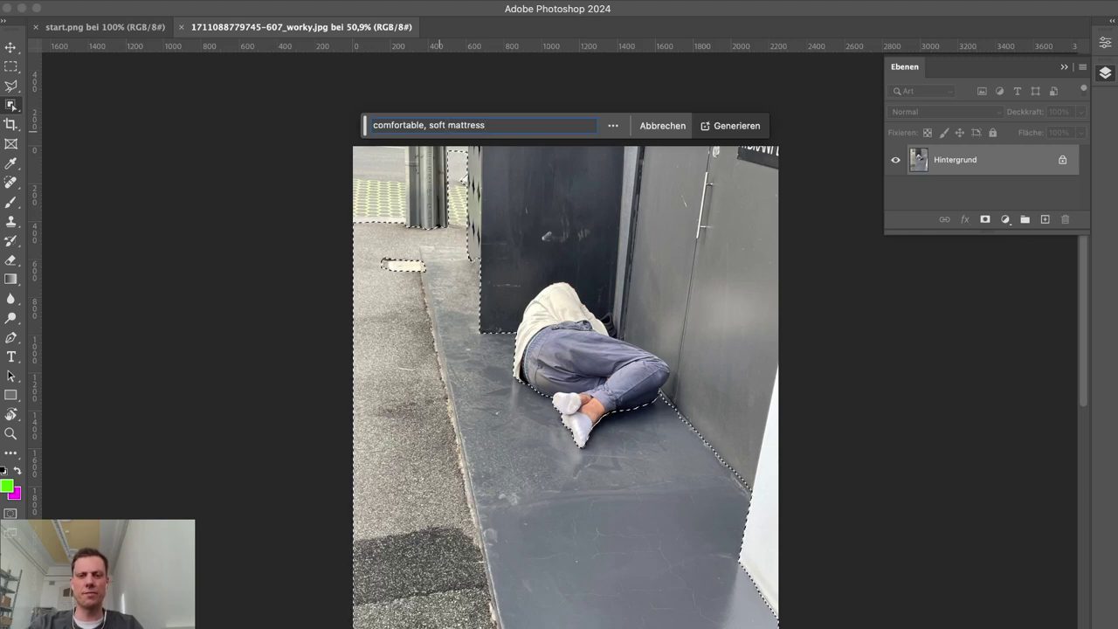
{"action": "type", "text": "the"}
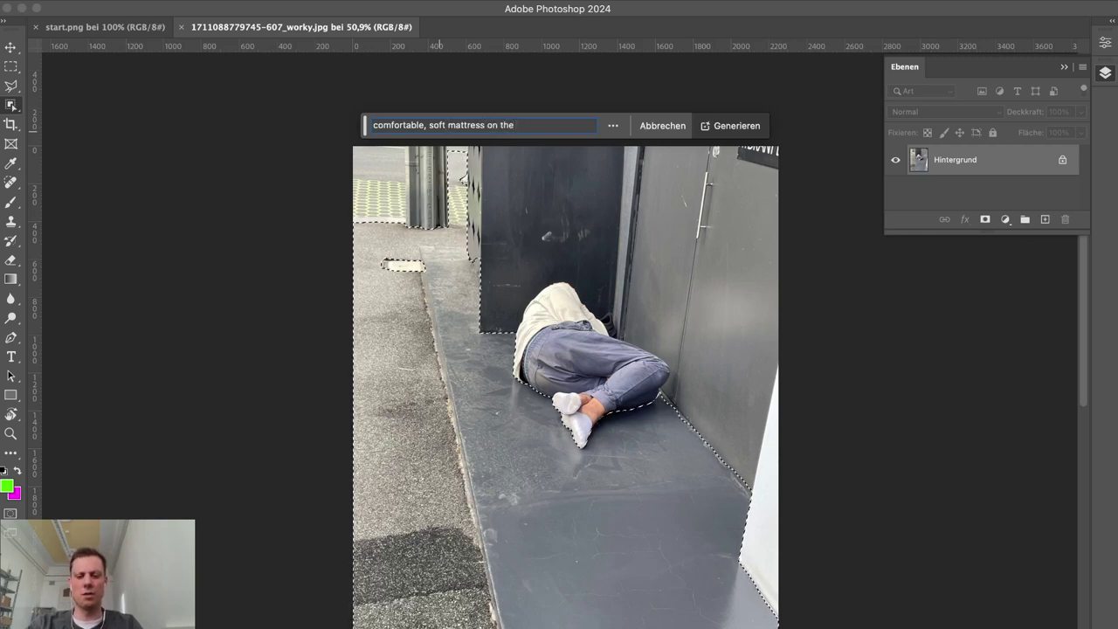
{"action": "type", "text": " ground"}
{"action": "key", "text": "Return"}
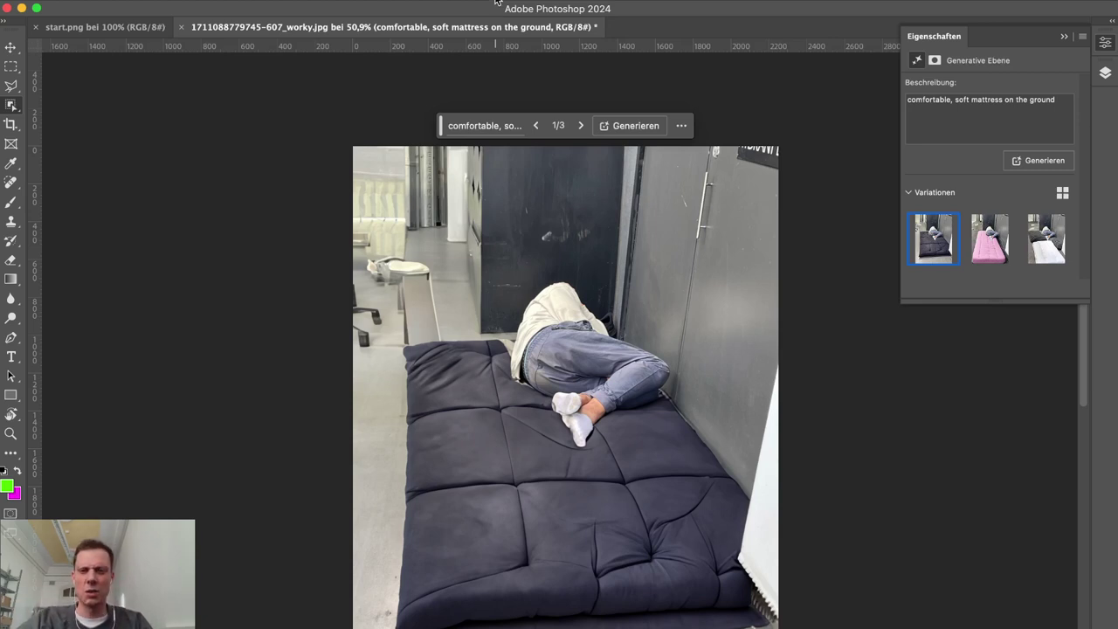
Step: Inspect the first generated mattress variation and its background objects up close, and activate the Move tool
{"action": "scroll", "coordinate": [314, 362], "scroll_direction": "up", "scroll_amount": 5}
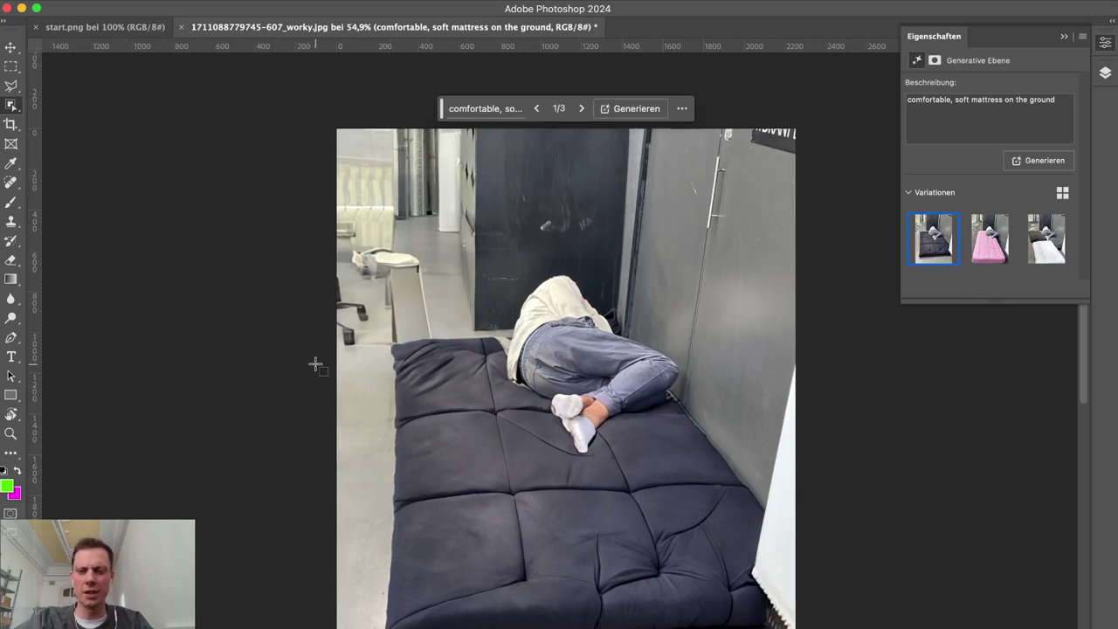
{"action": "scroll", "coordinate": [316, 363], "scroll_direction": "left", "scroll_amount": 10}
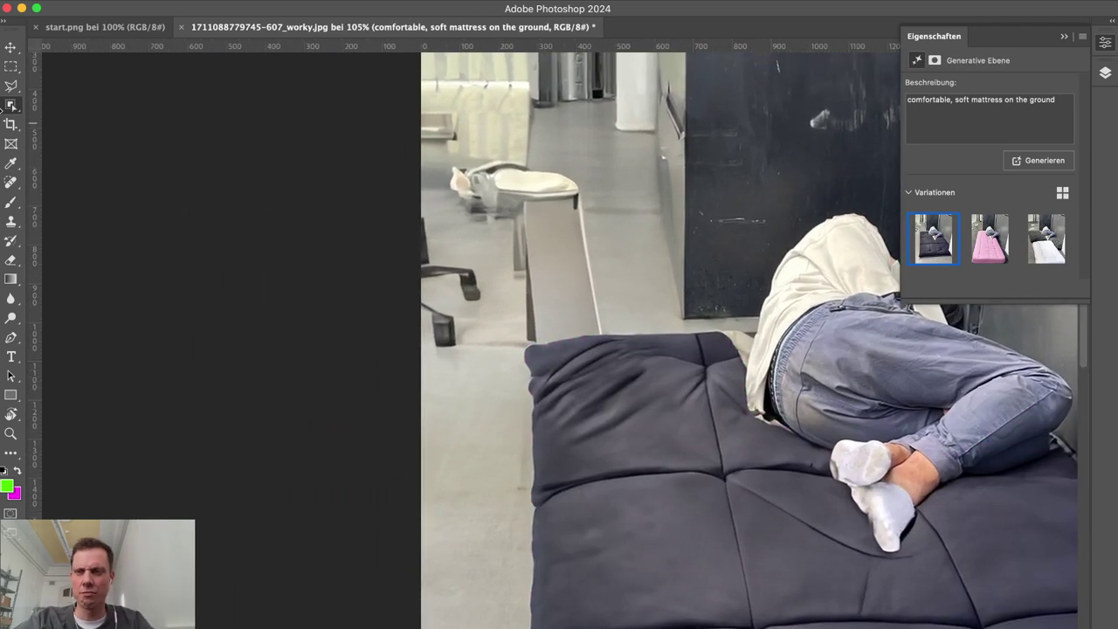
{"action": "left_click", "coordinate": [7, 53]}
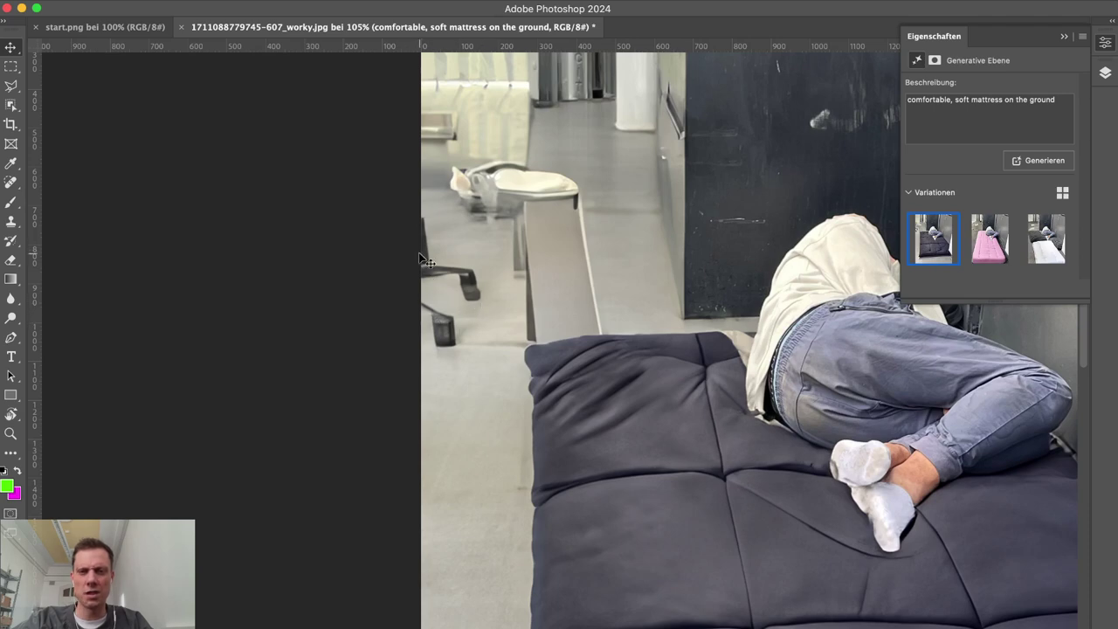
Step: Switch to the second generated mattress variation and inspect its chair, floor and mattress edge up close
{"action": "scroll", "coordinate": [426, 260], "scroll_direction": "down", "scroll_amount": 2}
{"action": "scroll", "coordinate": [427, 260], "scroll_direction": "down", "scroll_amount": 4}
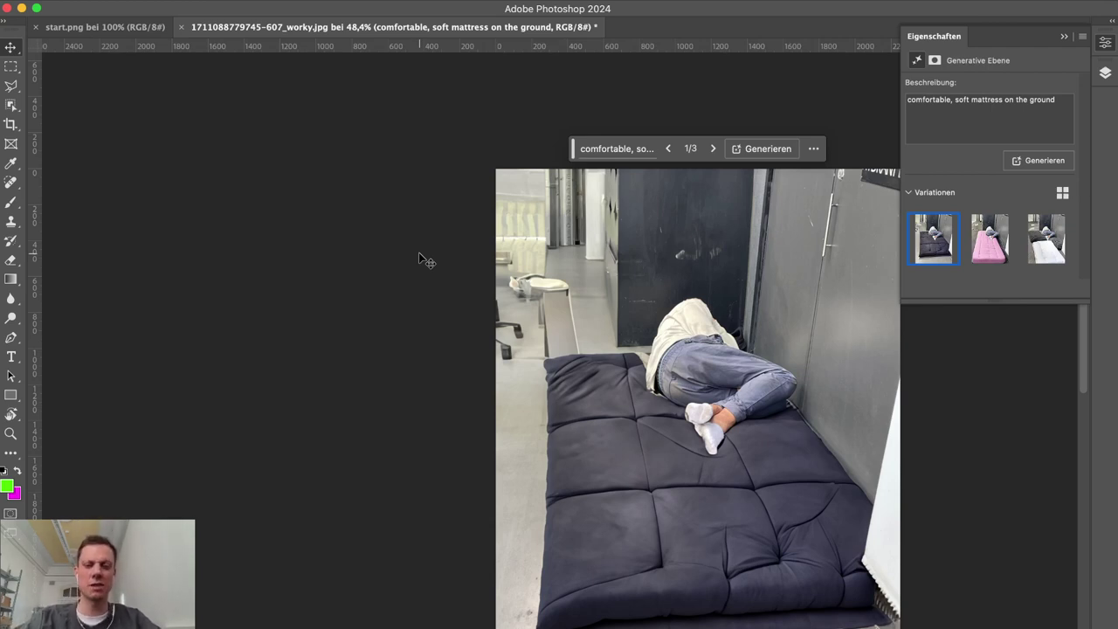
{"action": "left_click", "coordinate": [713, 149]}
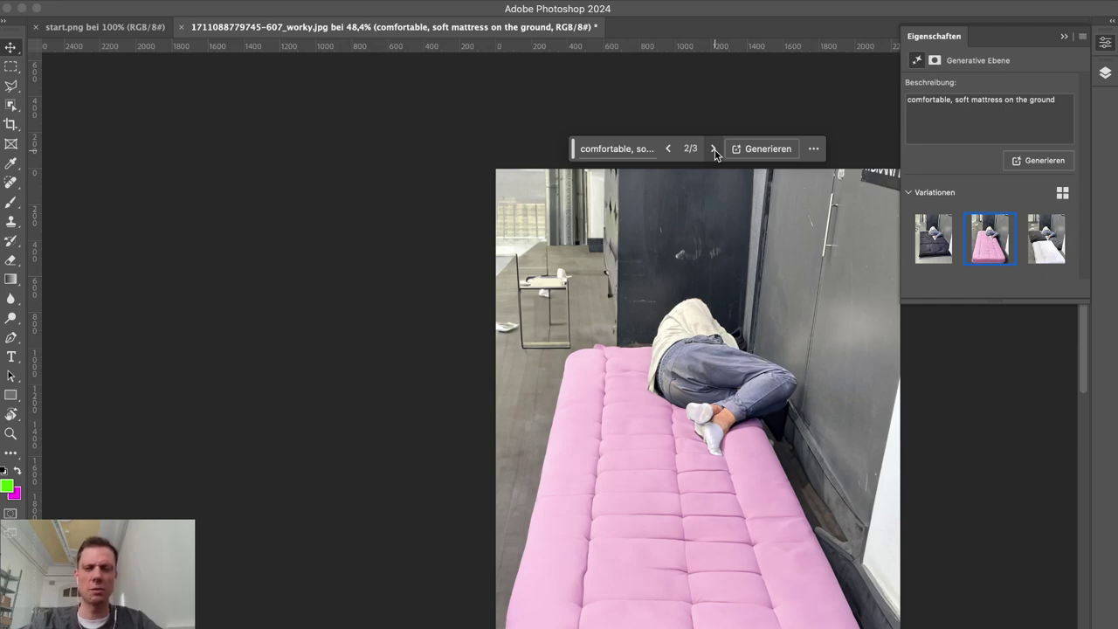
{"action": "scroll", "coordinate": [531, 302], "scroll_direction": "up", "scroll_amount": 5}
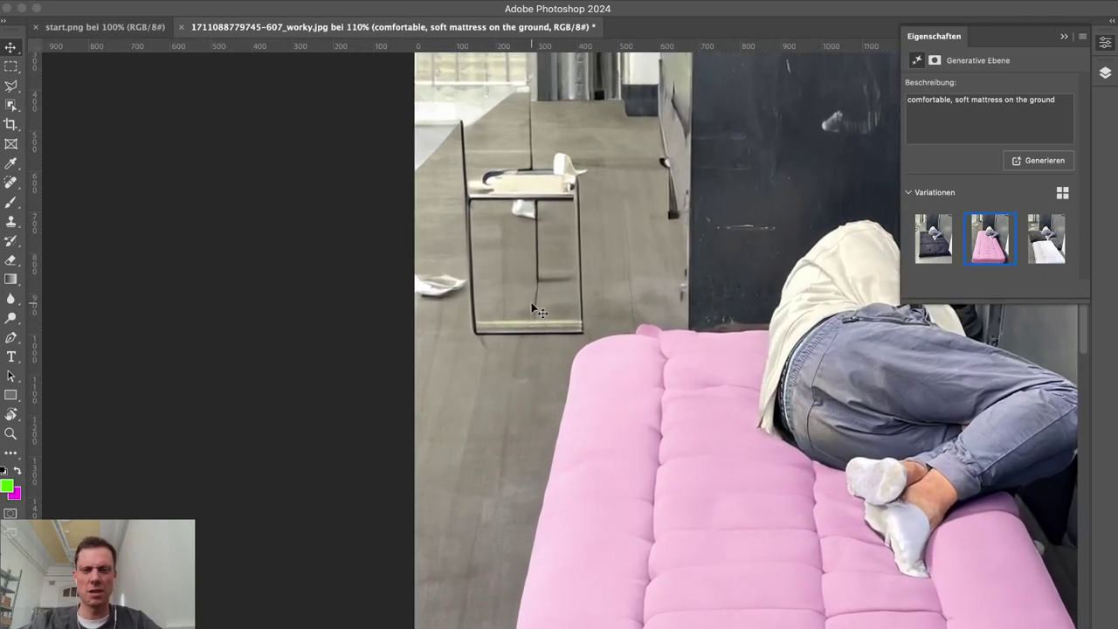
{"action": "scroll", "coordinate": [531, 302], "scroll_direction": "up", "scroll_amount": 2}
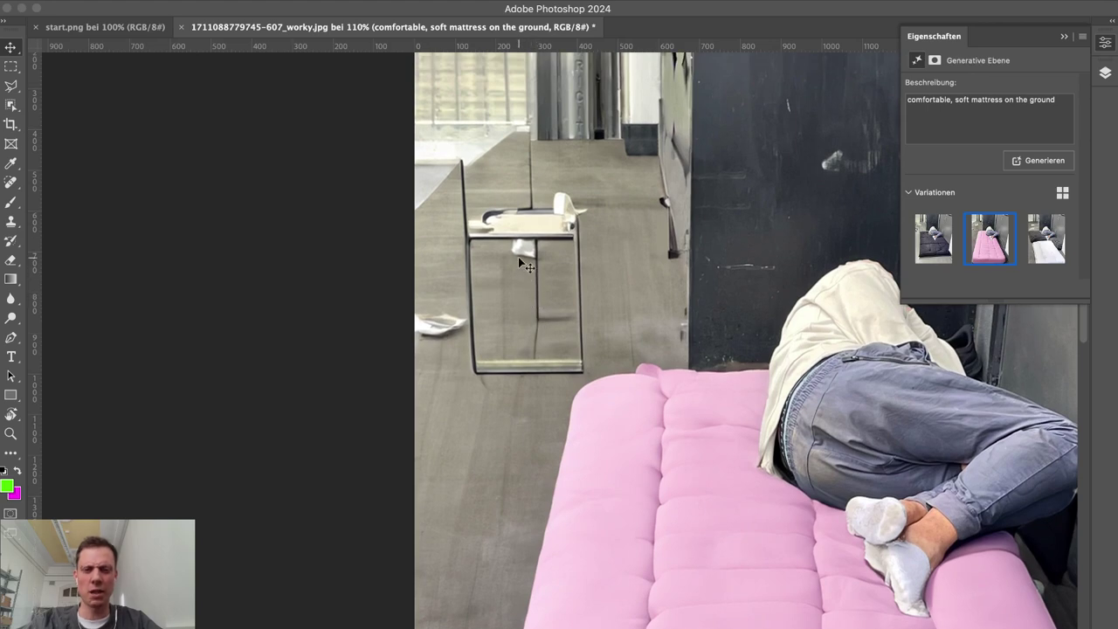
{"action": "scroll", "coordinate": [518, 258], "scroll_direction": "down", "scroll_amount": 1}
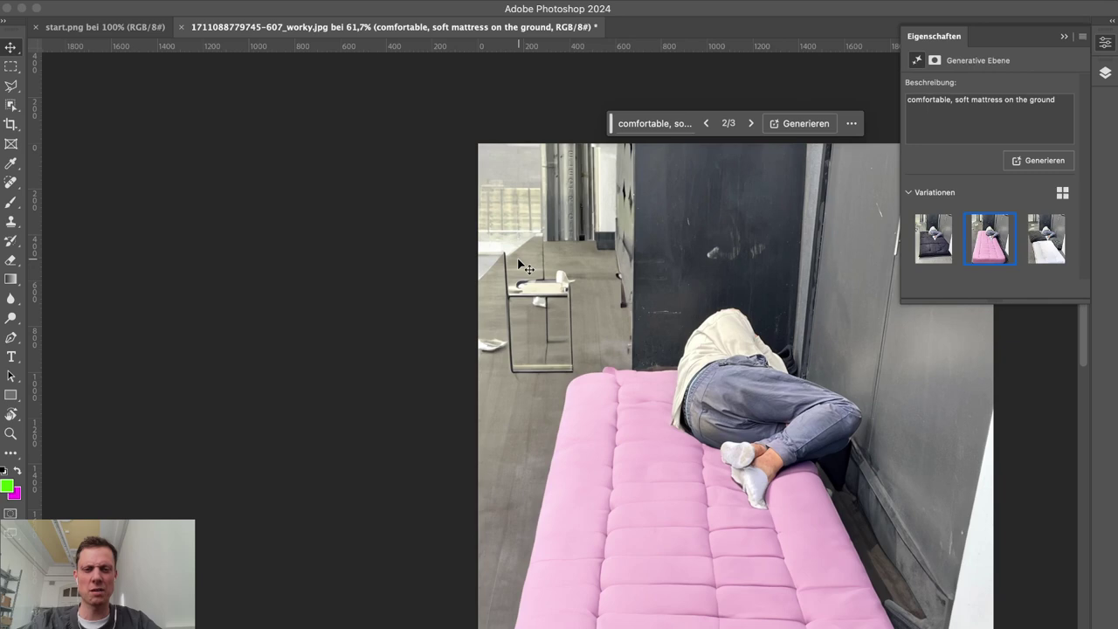
Step: View the third mattress variation as a whole and compare it with the second and first ones
{"action": "left_click", "coordinate": [751, 123]}
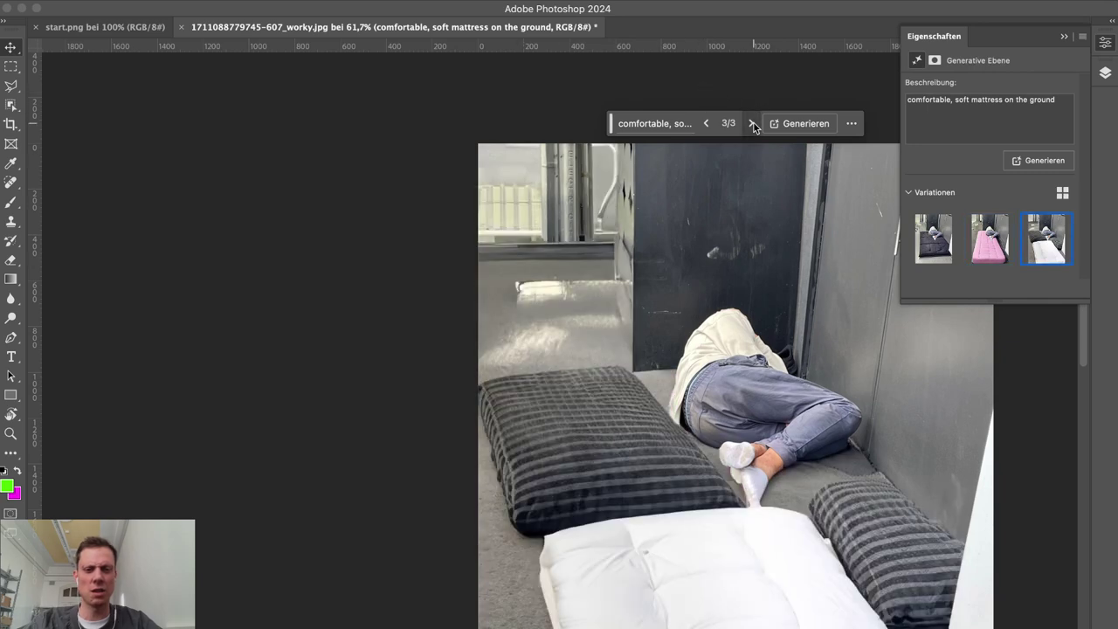
{"action": "scroll", "coordinate": [694, 390], "scroll_direction": "down", "scroll_amount": 5}
{"action": "scroll", "coordinate": [691, 387], "scroll_direction": "down", "scroll_amount": 3}
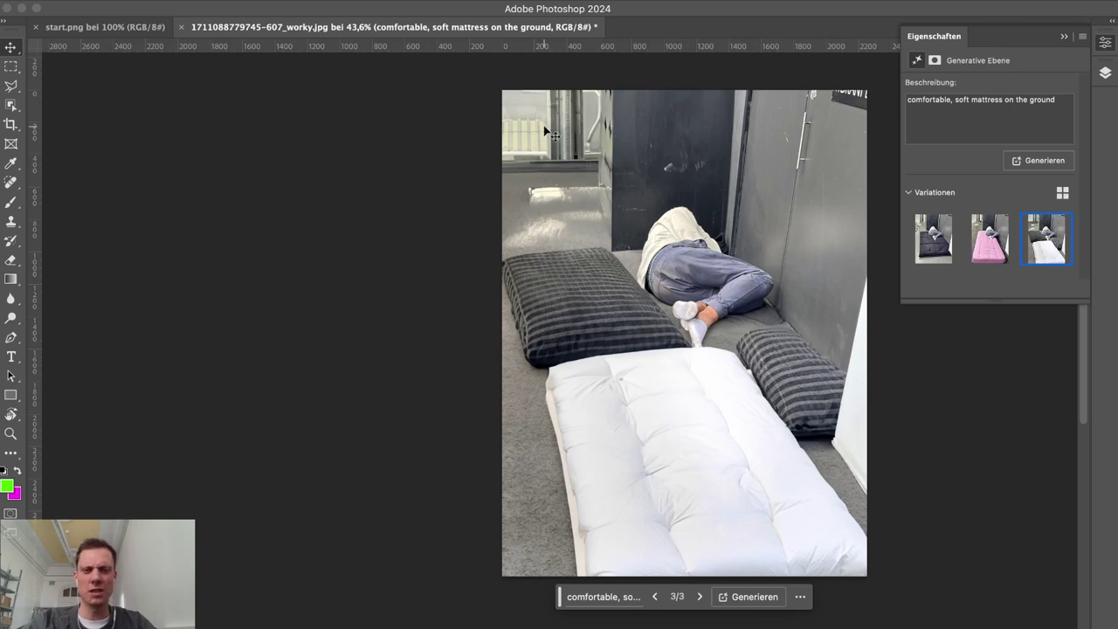
{"action": "left_click", "coordinate": [654, 597]}
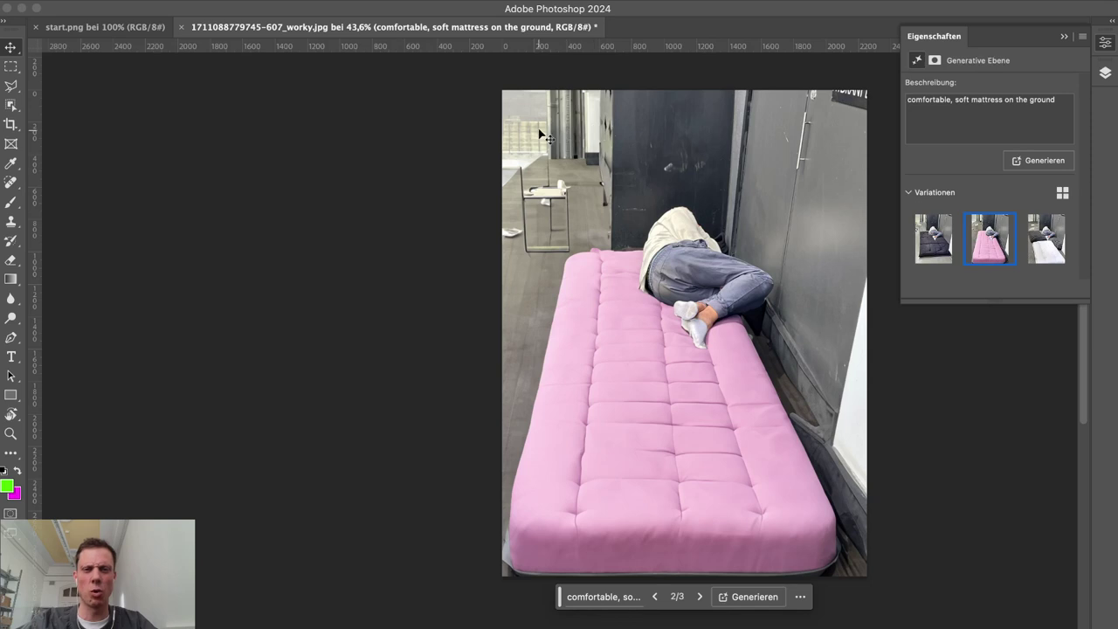
{"action": "left_click", "coordinate": [656, 596]}
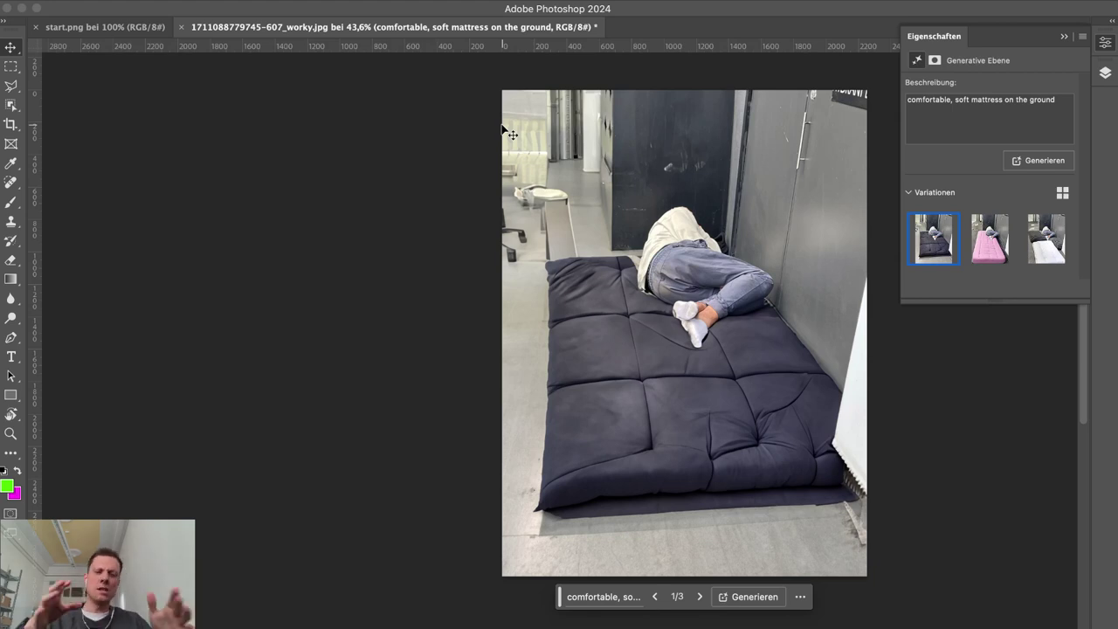
Step: Go through the three mattress variations again and choose the second one with the pink mattress
{"action": "left_click", "coordinate": [699, 597]}
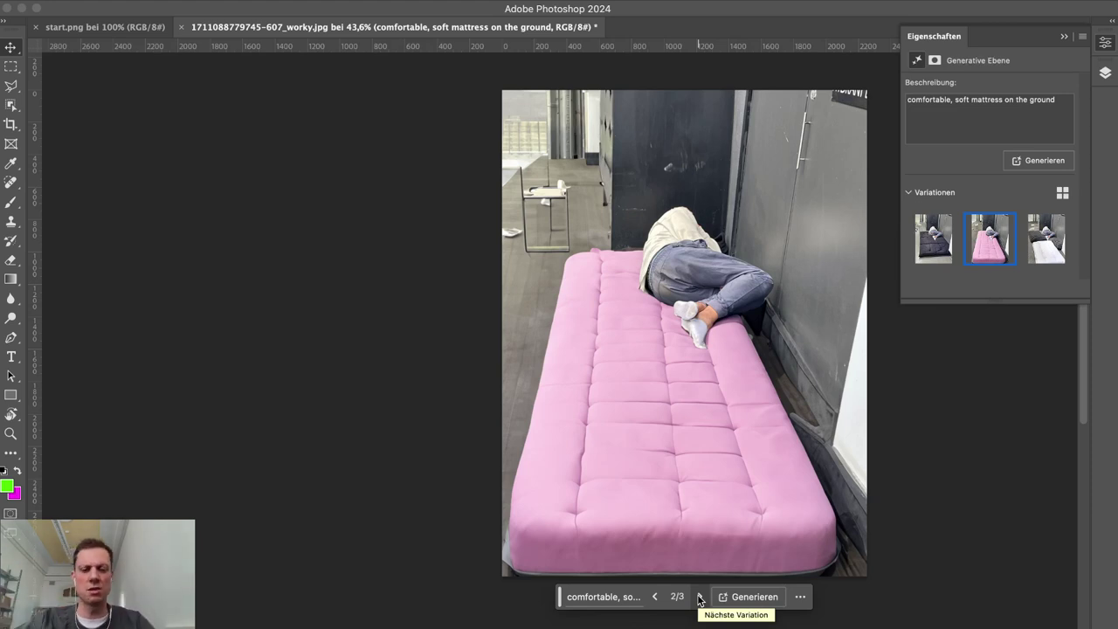
{"action": "left_click", "coordinate": [699, 598]}
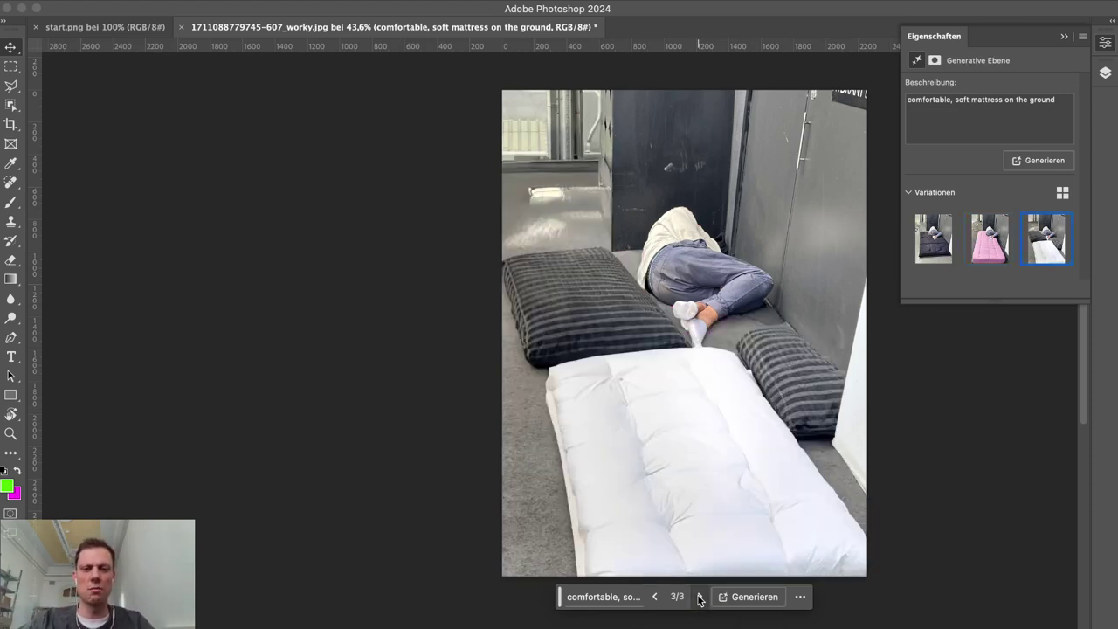
{"action": "left_click", "coordinate": [653, 598]}
{"action": "left_click", "coordinate": [654, 597]}
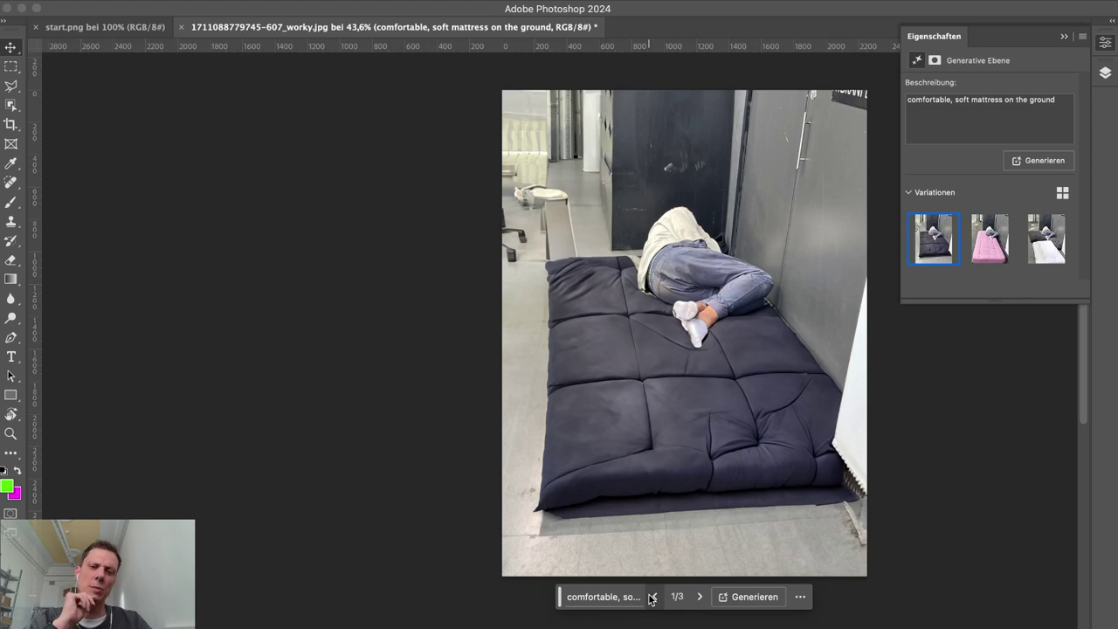
{"action": "left_click", "coordinate": [698, 597]}
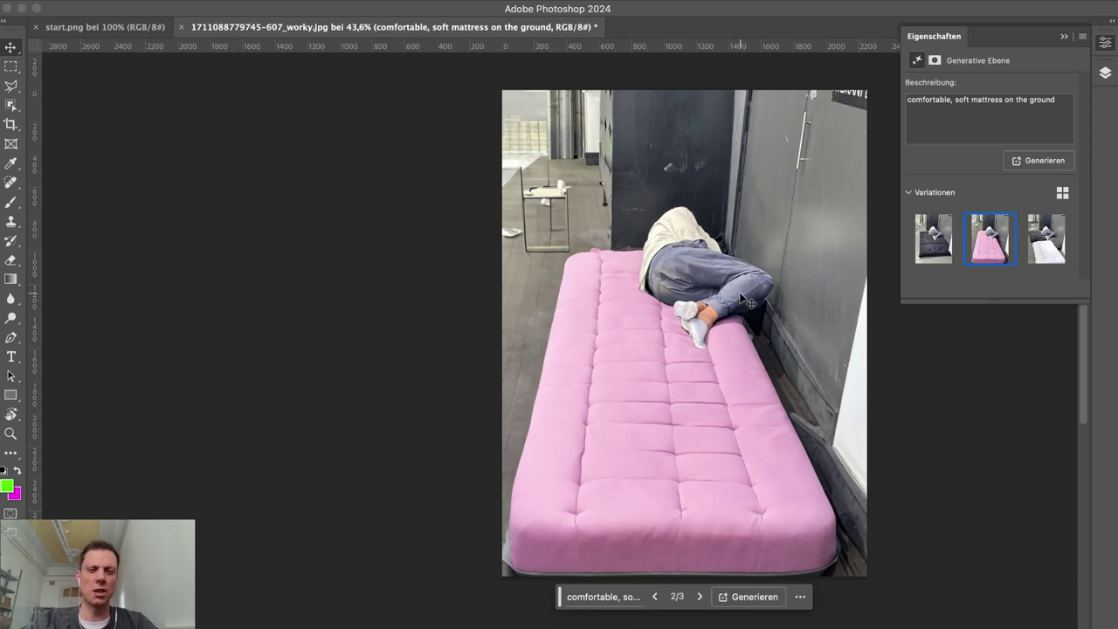
{"action": "key", "text": "w"}
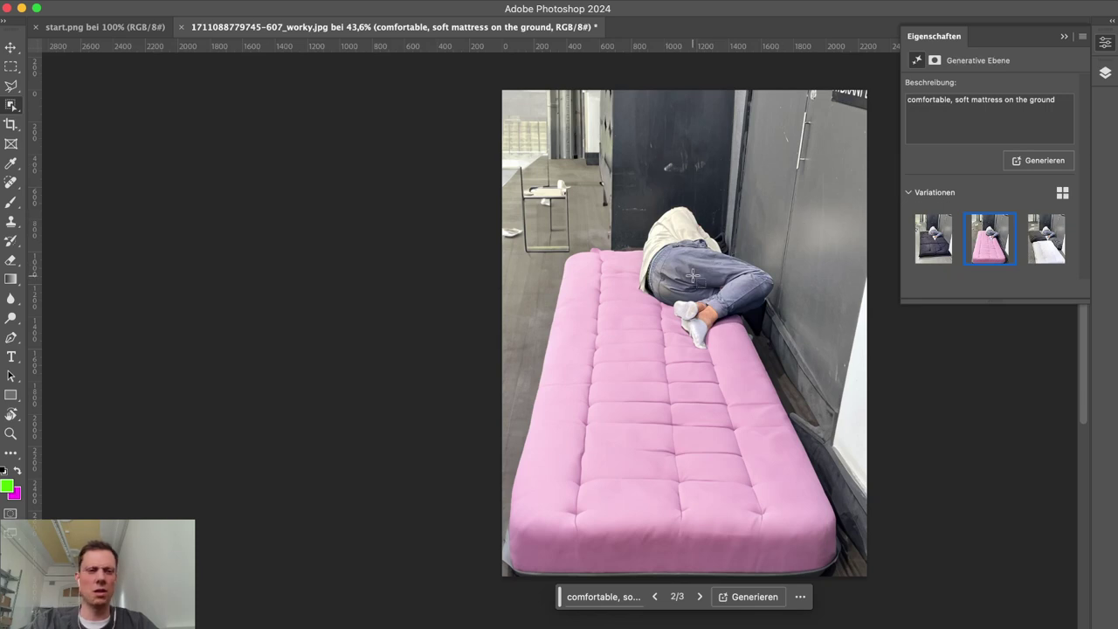
{"action": "scroll", "coordinate": [691, 266], "scroll_direction": "up", "scroll_amount": 5}
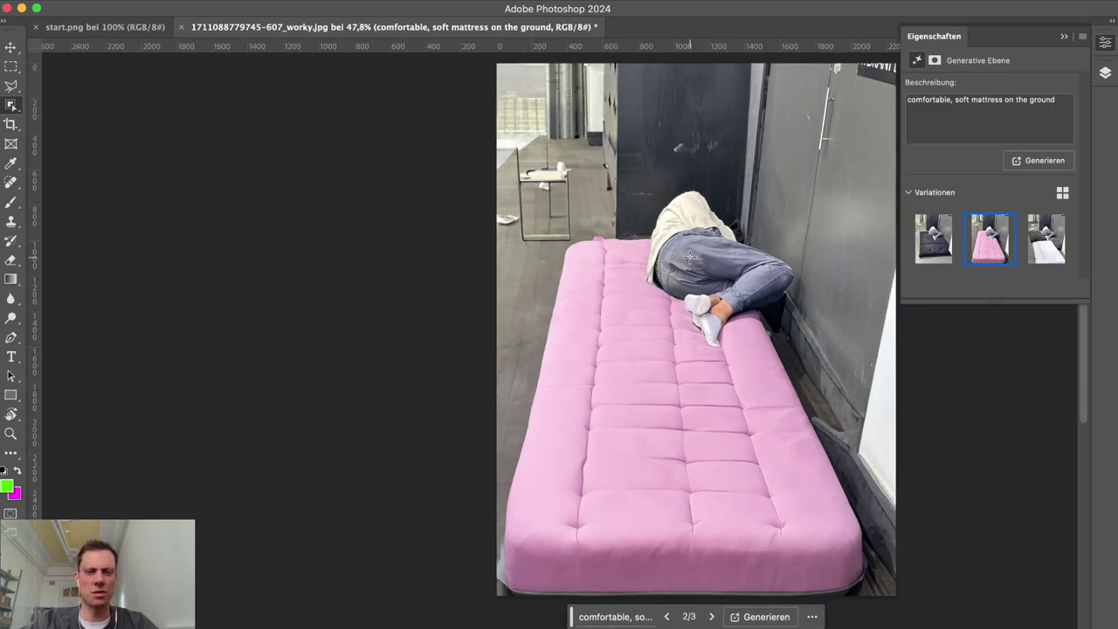
{"action": "scroll", "coordinate": [691, 260], "scroll_direction": "down", "scroll_amount": 3}
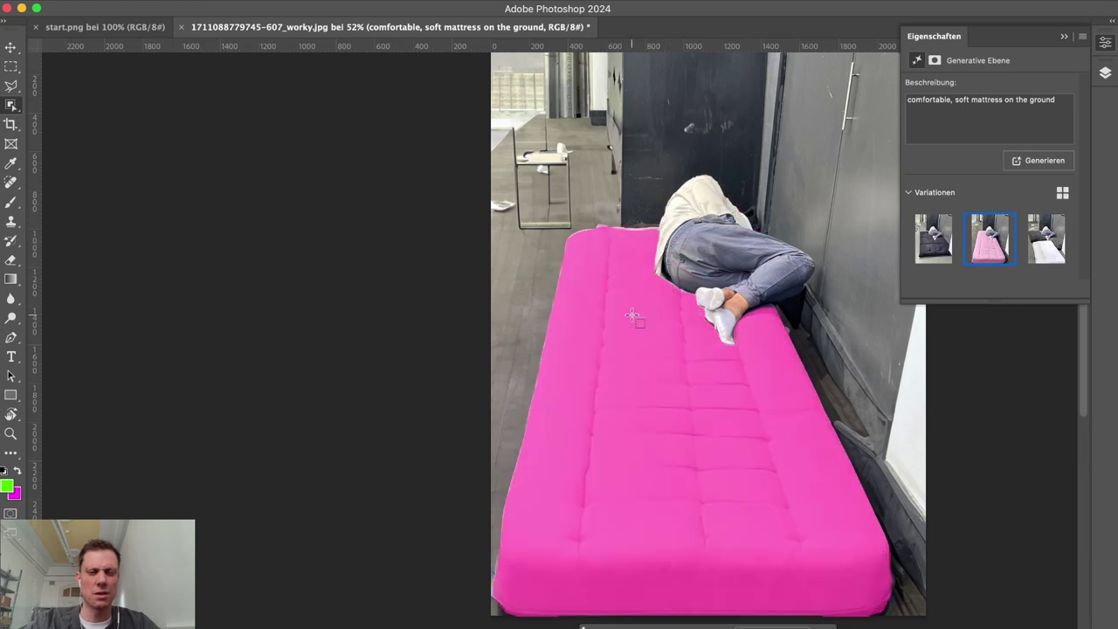
{"action": "left_click", "coordinate": [592, 534]}
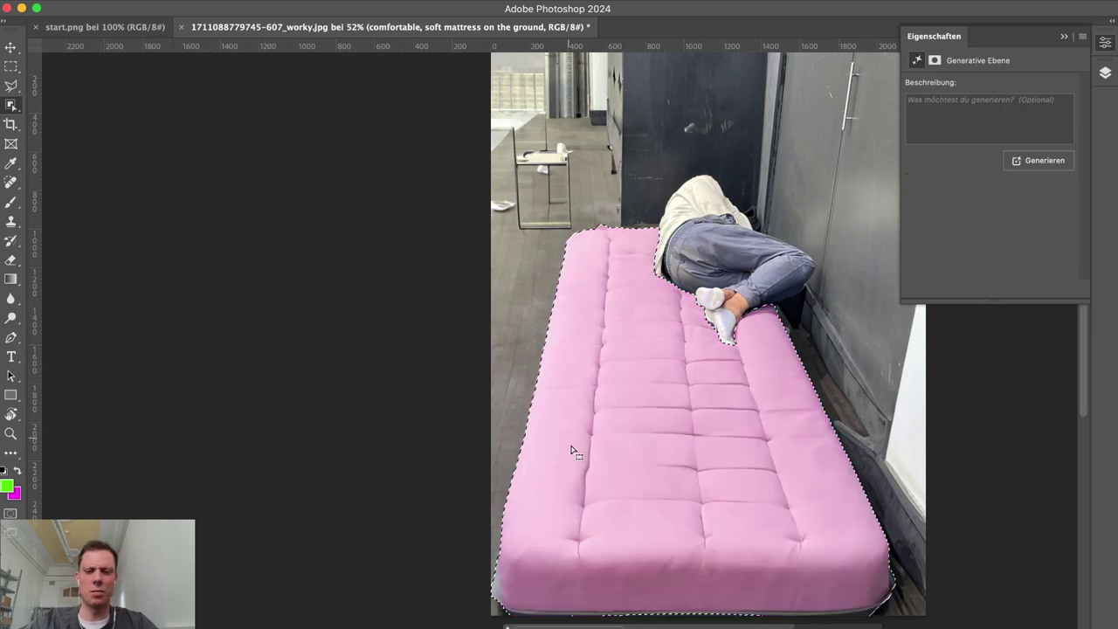
{"action": "key", "text": "super+d"}
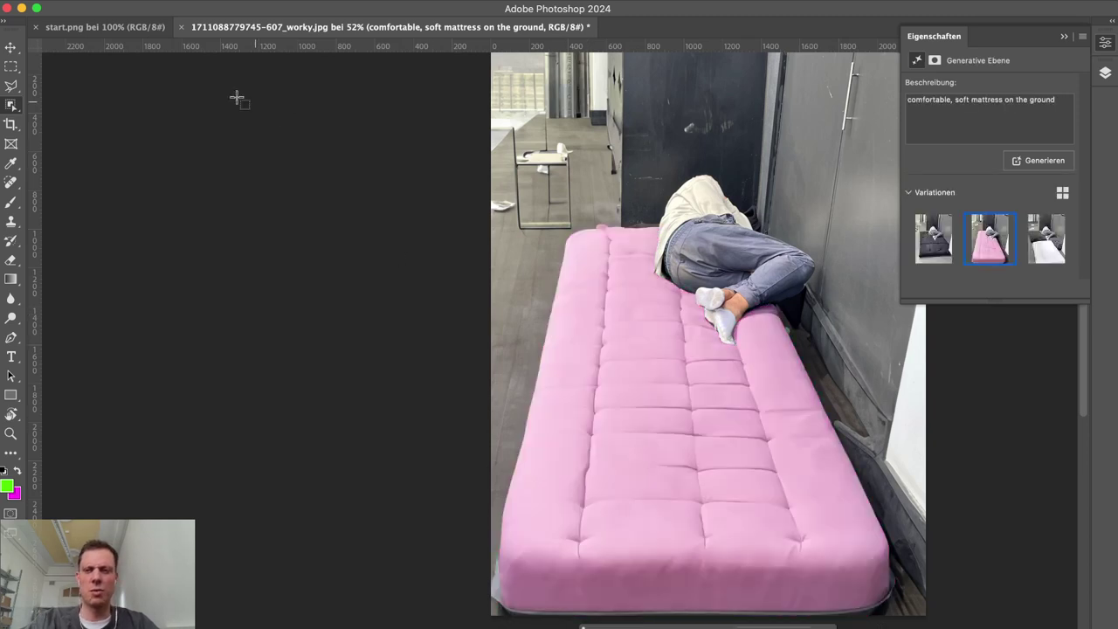
Step: Outline the sleeping person's body and most of the pink mattress with the Lasso tool and start Generative Fill
{"action": "left_click", "coordinate": [9, 87]}
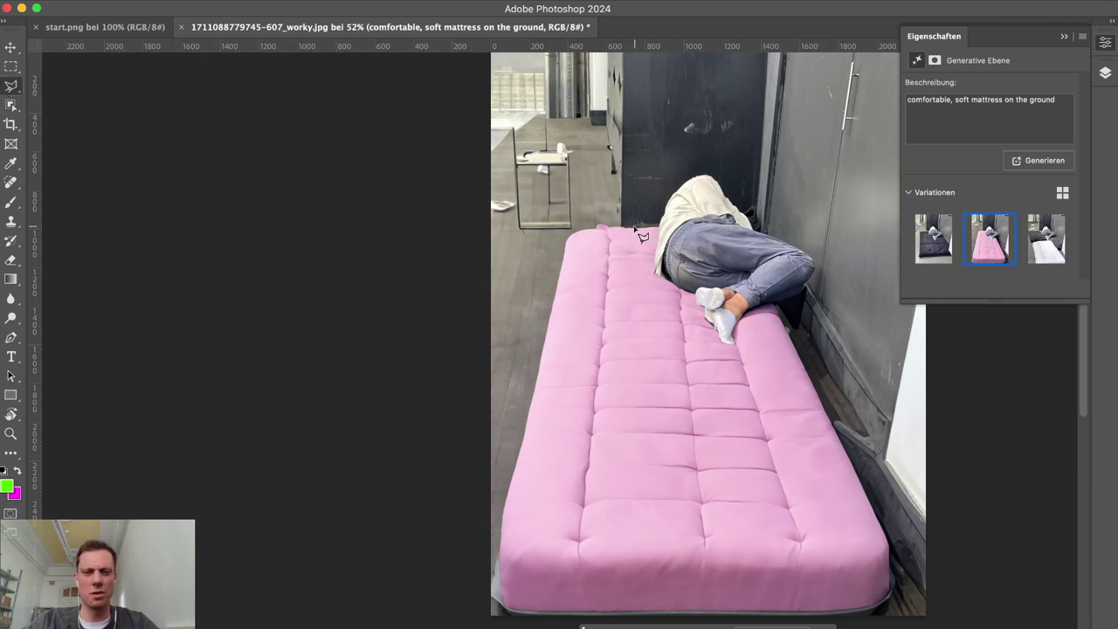
{"action": "mouse_move", "coordinate": [769, 225]}
{"action": "left_mouse_down"}
{"action": "mouse_move", "coordinate": [653, 226]}
{"action": "mouse_move", "coordinate": [683, 215]}
{"action": "mouse_move", "coordinate": [646, 215]}
{"action": "mouse_move", "coordinate": [600, 223]}
{"action": "mouse_move", "coordinate": [576, 249]}
{"action": "mouse_move", "coordinate": [522, 525]}
{"action": "mouse_move", "coordinate": [550, 542]}
{"action": "mouse_move", "coordinate": [634, 546]}
{"action": "mouse_move", "coordinate": [725, 532]}
{"action": "mouse_move", "coordinate": [791, 486]}
{"action": "mouse_move", "coordinate": [814, 411]}
{"action": "mouse_move", "coordinate": [815, 326]}
{"action": "mouse_move", "coordinate": [786, 239]}
{"action": "left_mouse_up"}
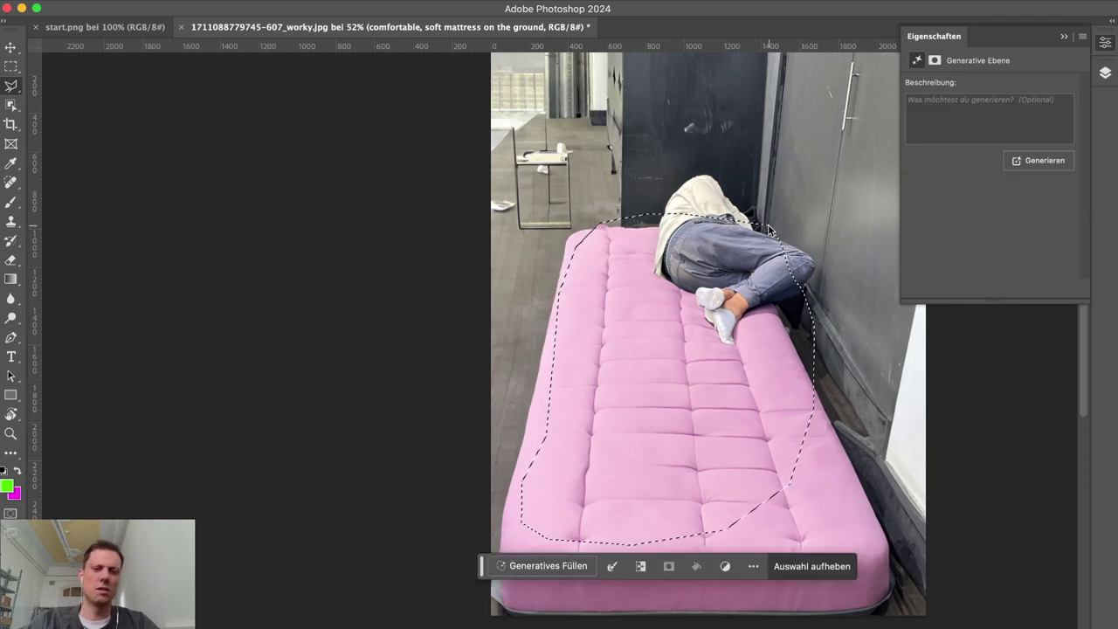
{"action": "left_click", "coordinate": [548, 566]}
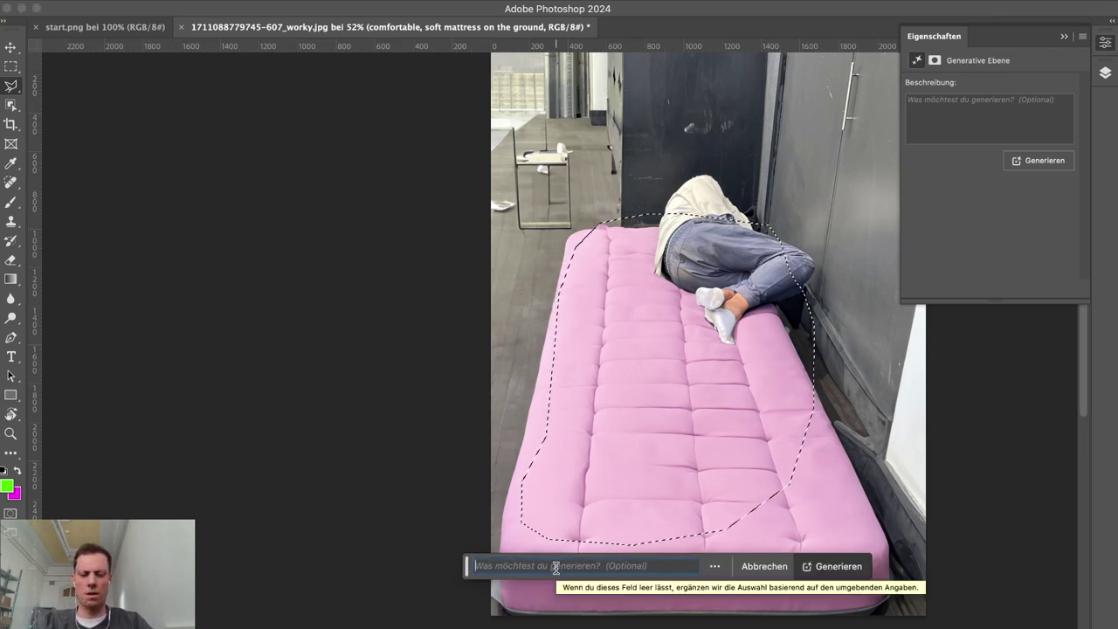
Step: Try "cussion" and "blanket" as wording for the Generative Fill prompt
{"action": "type", "text": "cussion,"}
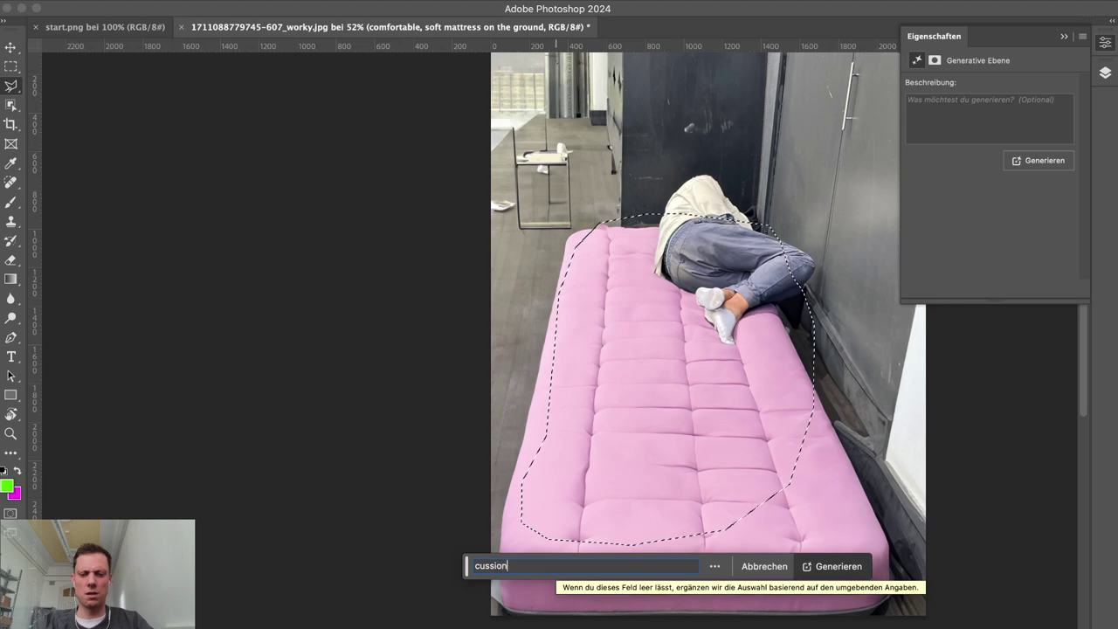
{"action": "right_click", "coordinate": [493, 567]}
{"action": "left_click", "coordinate": [510, 571]}
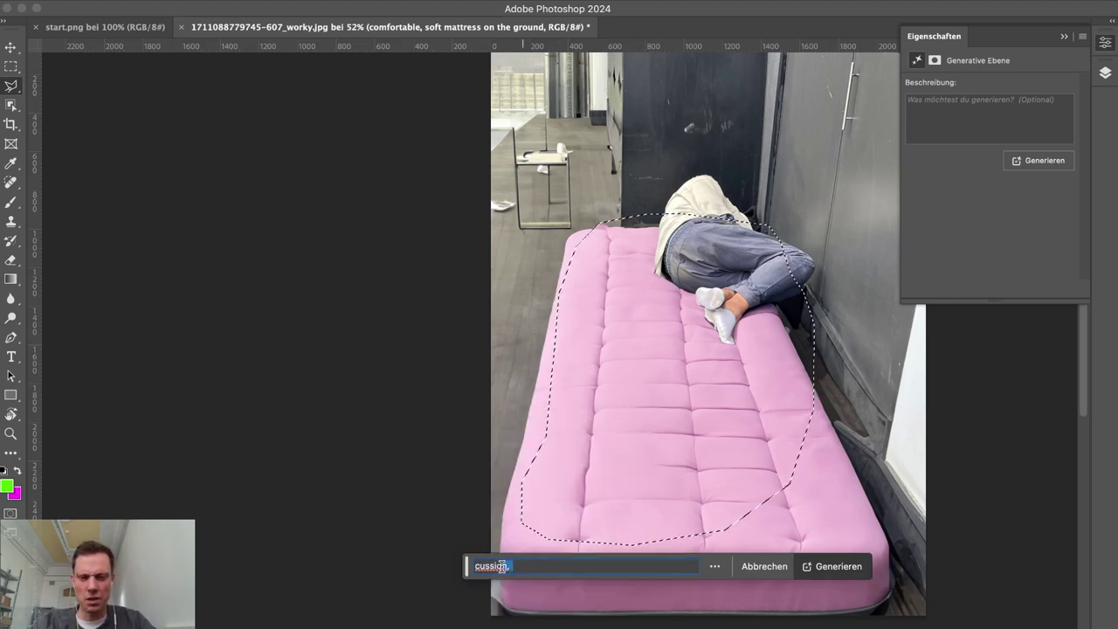
{"action": "key", "text": "super+a"}
{"action": "type", "text": "cussion"}
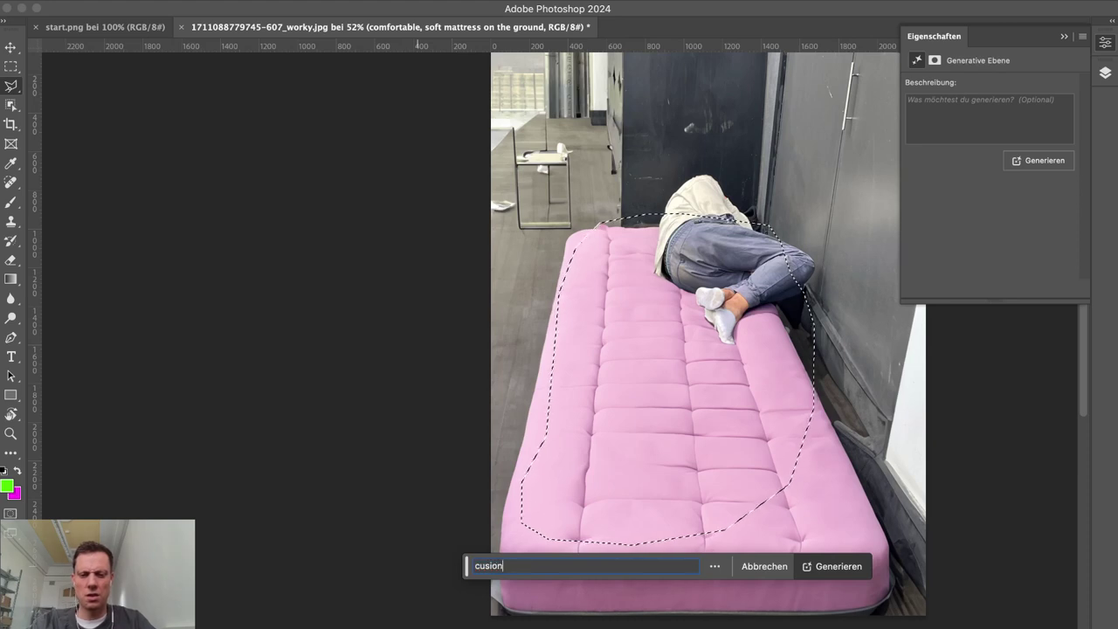
{"action": "key", "text": "Left"}
{"action": "key", "text": "Left"}
{"action": "key", "text": "Left"}
{"action": "key", "text": "super+a"}
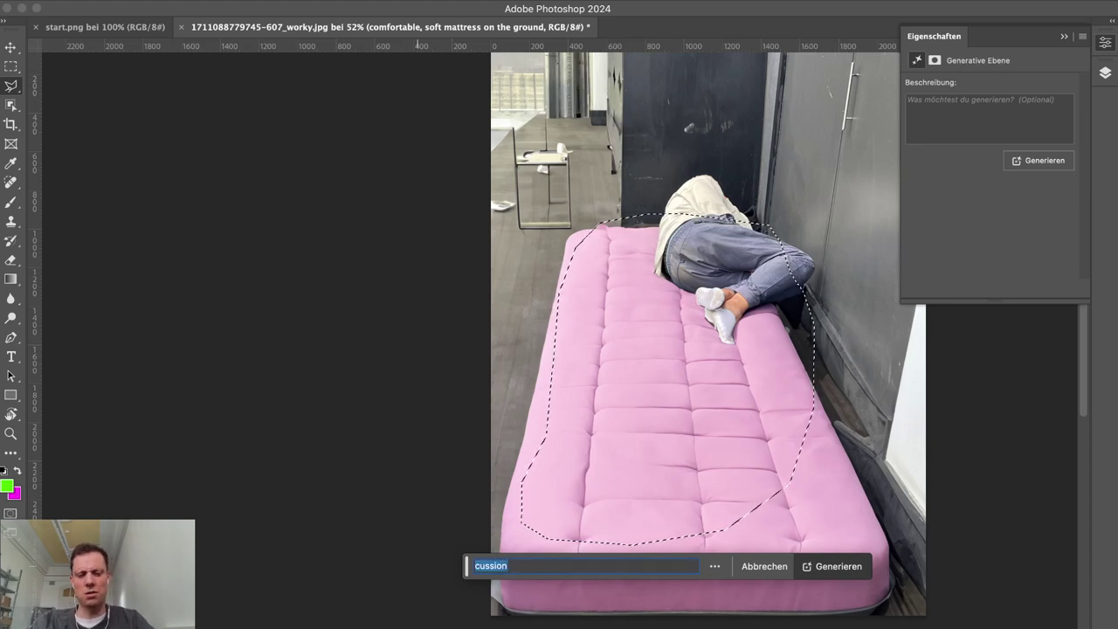
{"action": "type", "text": "b"}
{"action": "key", "text": "super+z"}
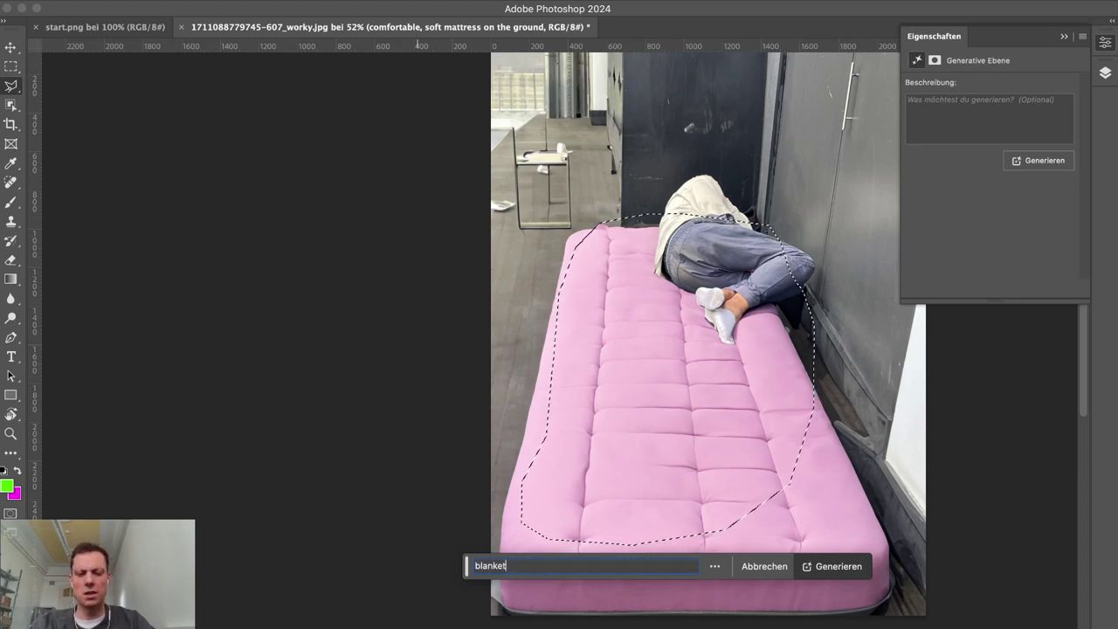
Step: Run Generative Fill on the outlined area with the prompt "kissen und decke auf matratze"
{"action": "key", "text": "super+a"}
{"action": "key", "text": "BackSpace"}
{"action": "type", "text": "kissen und"}
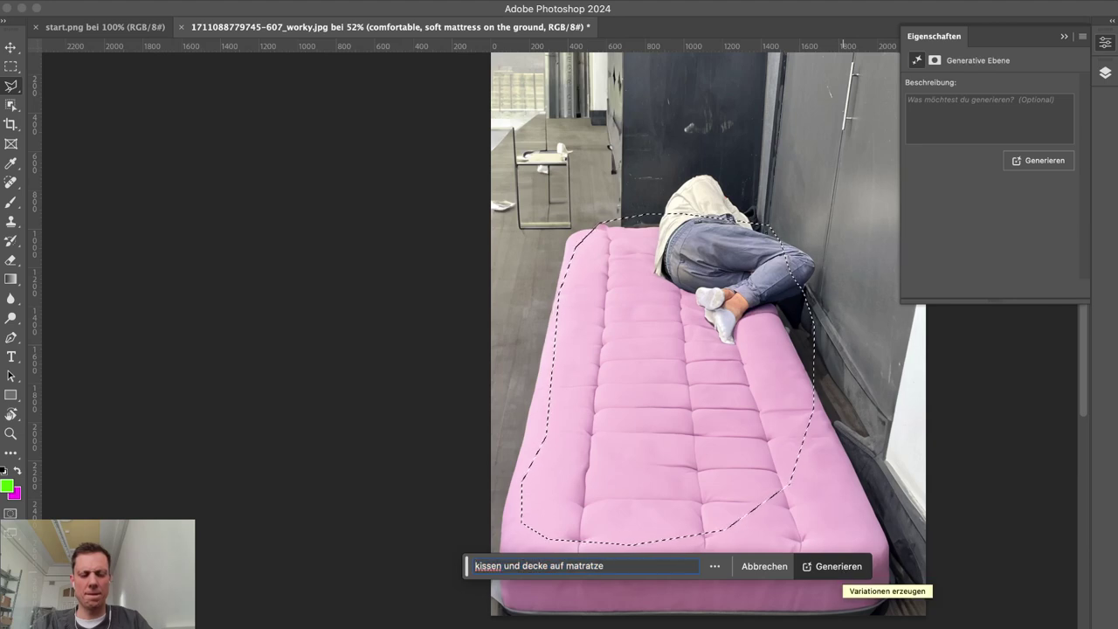
{"action": "left_click", "coordinate": [851, 570]}
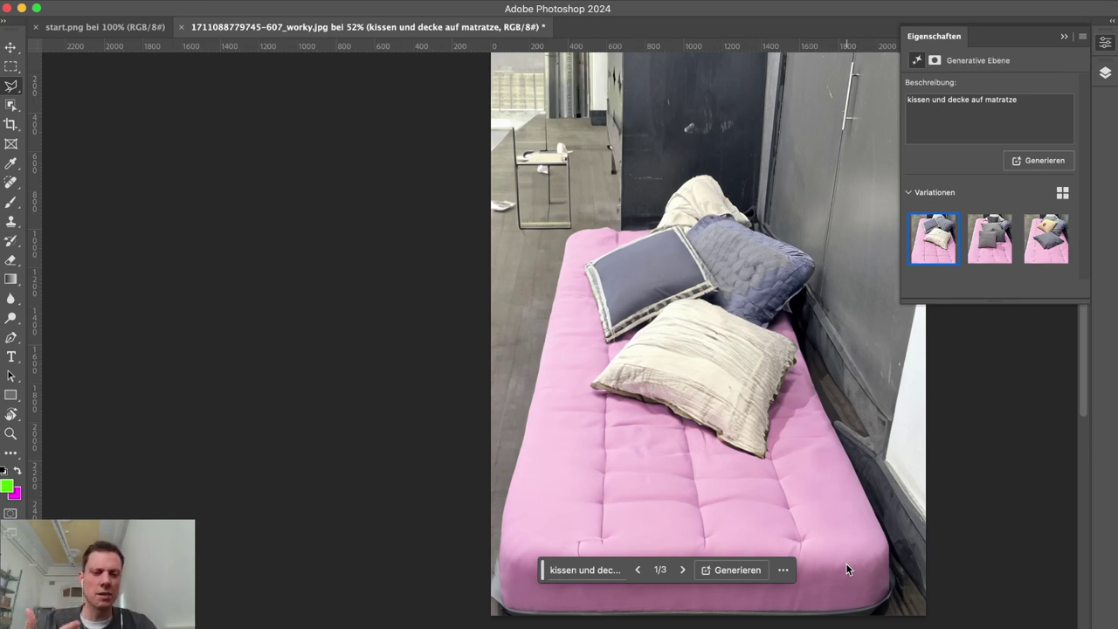
Step: Compare the three generated pillow variations on the pink mattress, ending on the first one
{"action": "left_click", "coordinate": [683, 570]}
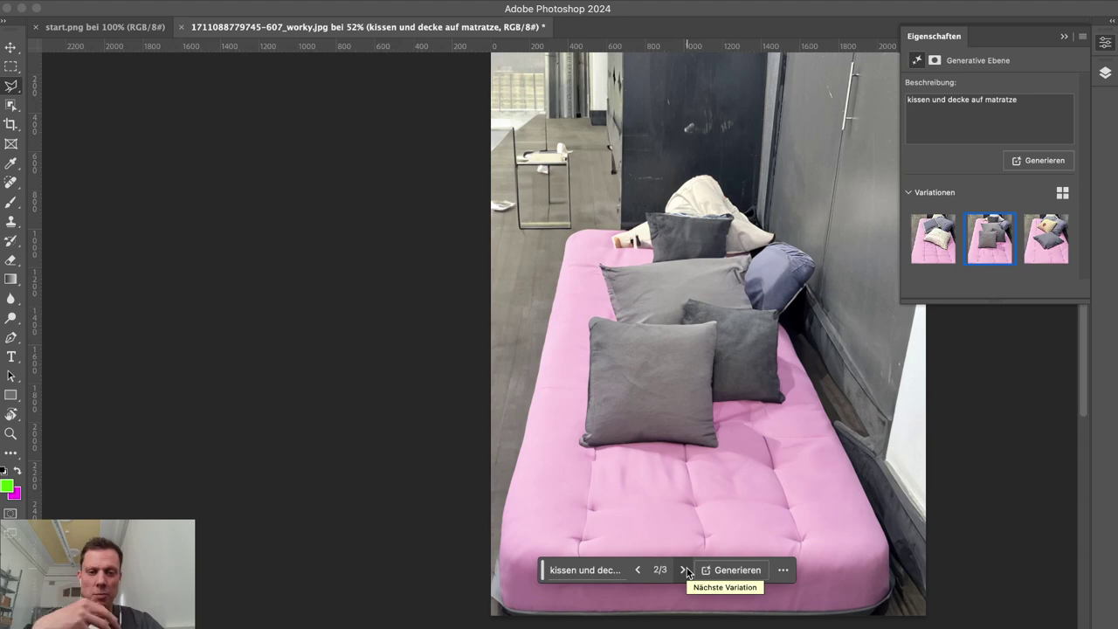
{"action": "left_click", "coordinate": [684, 570]}
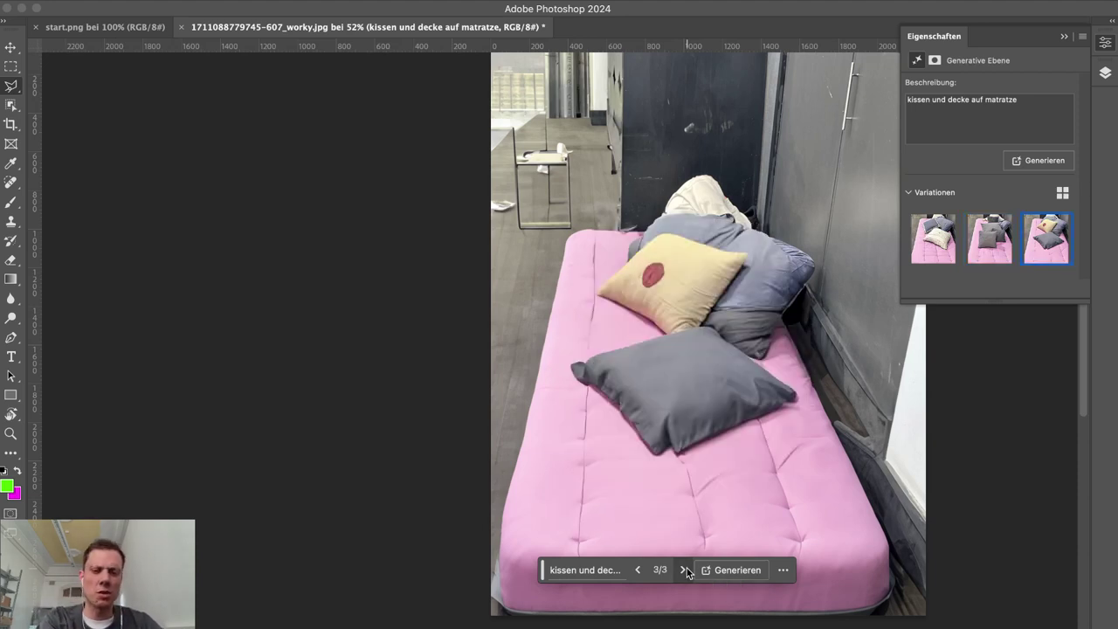
{"action": "left_click", "coordinate": [638, 570]}
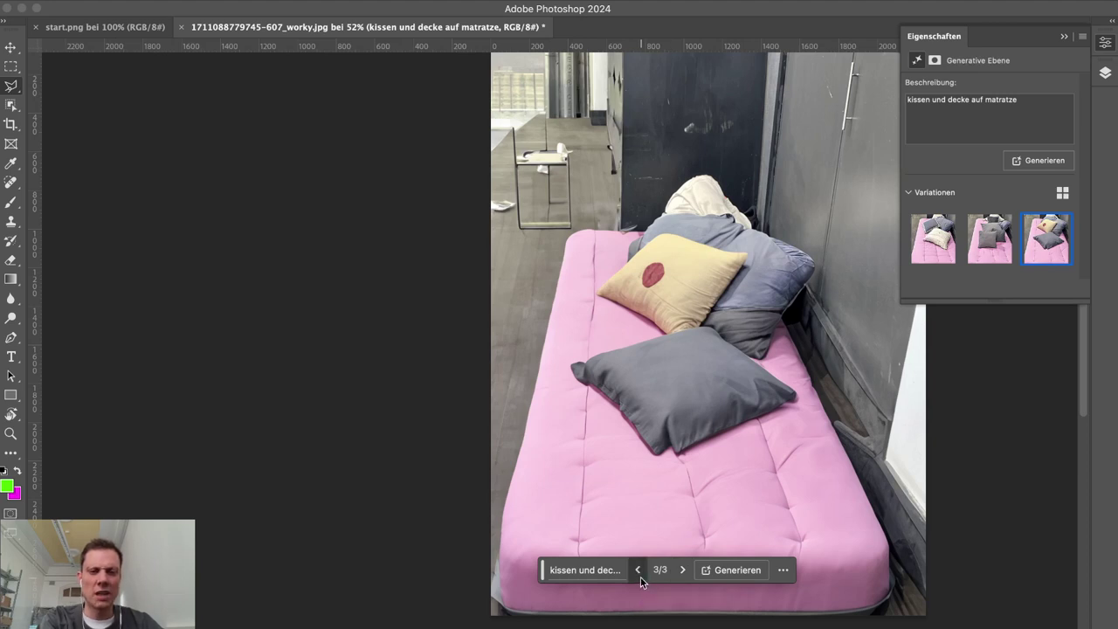
{"action": "left_click", "coordinate": [638, 569]}
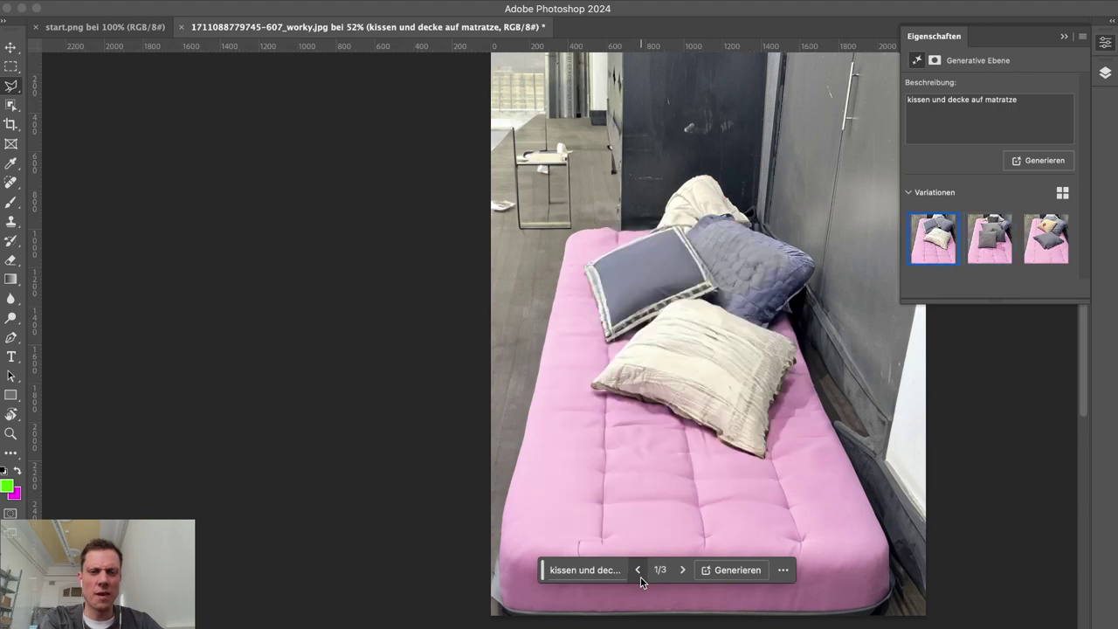
Step: Delete the generative layer "kissen und decke auf matratze" that holds the pillows
{"action": "left_click", "coordinate": [1105, 73]}
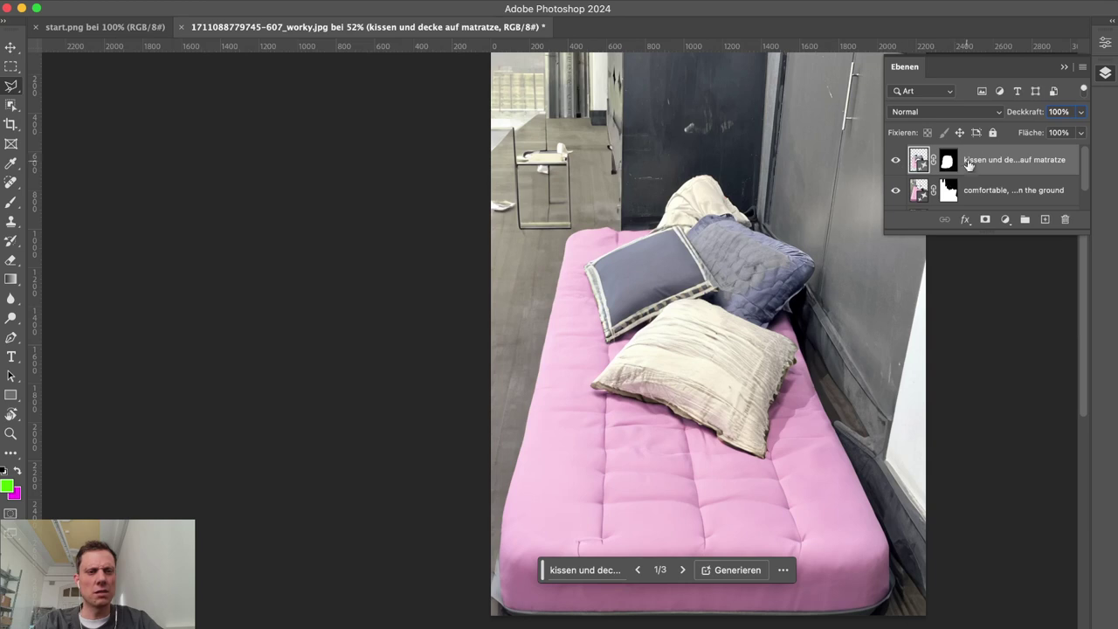
{"action": "left_click_drag", "start_coordinate": [987, 161], "coordinate": [1065, 219]}
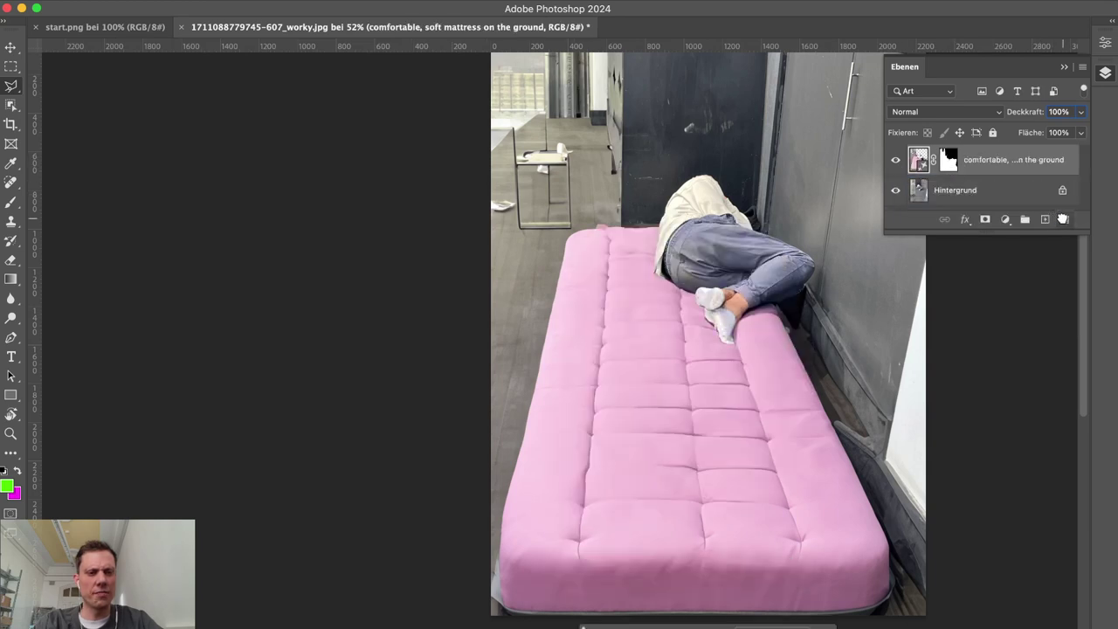
{"action": "left_click", "coordinate": [792, 242]}
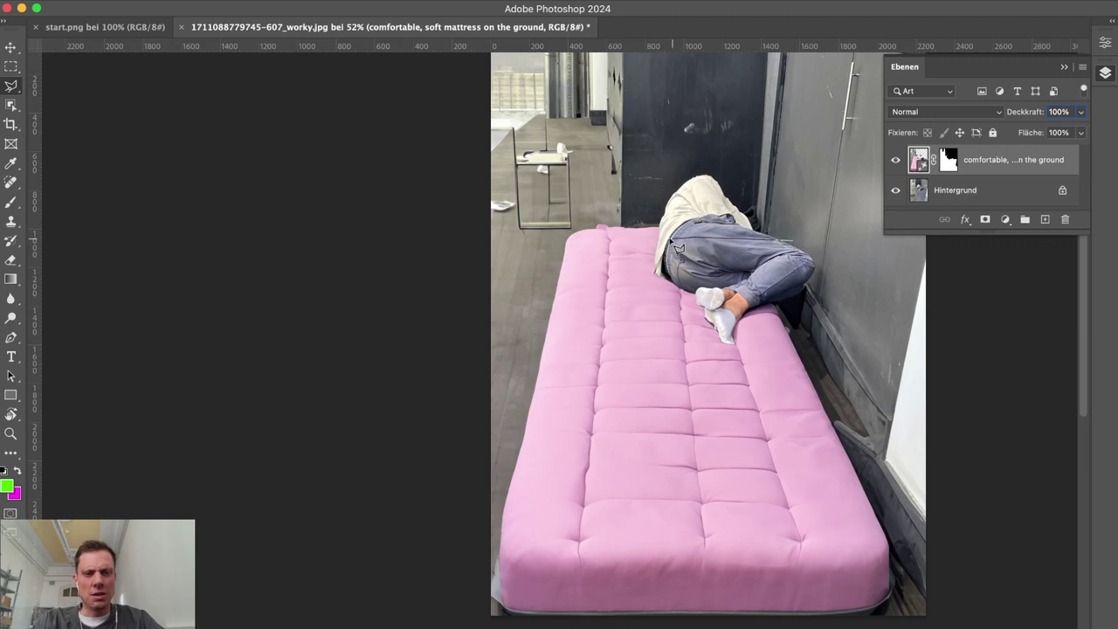
Step: Outline a polygonal selection around the person's legs and the upper and middle part of the pink mattress
{"action": "left_click", "coordinate": [647, 238]}
{"action": "mouse_move", "coordinate": [590, 279]}
{"action": "left_mouse_down"}
{"action": "mouse_move", "coordinate": [552, 364]}
{"action": "mouse_move", "coordinate": [534, 451]}
{"action": "left_mouse_up"}
{"action": "left_click", "coordinate": [585, 489]}
{"action": "left_click", "coordinate": [673, 491]}
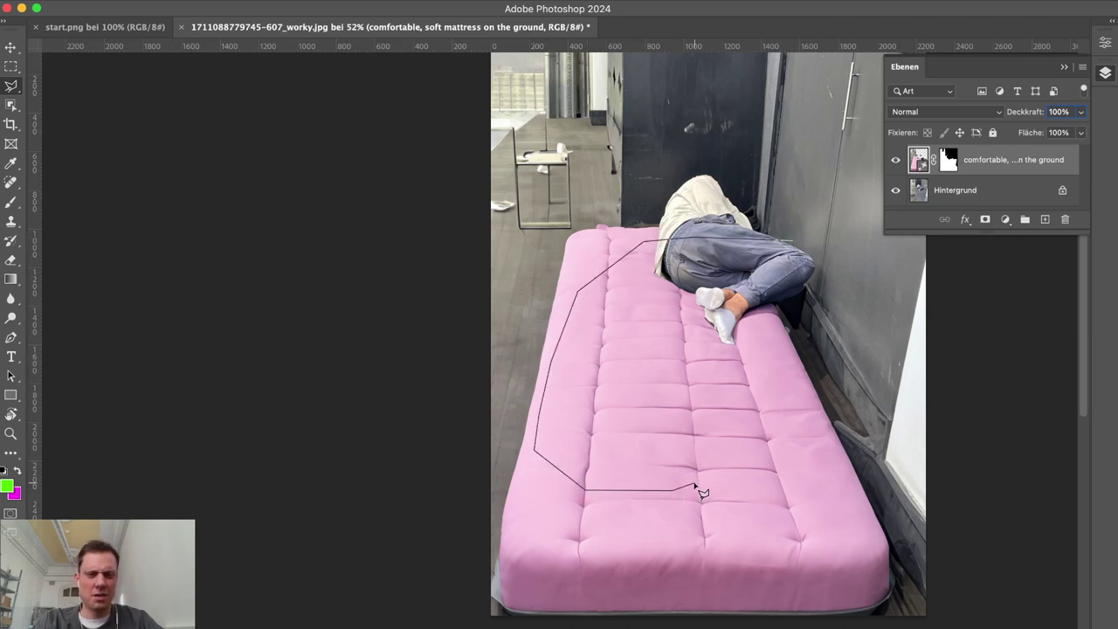
{"action": "left_click", "coordinate": [788, 466]}
{"action": "left_click", "coordinate": [836, 408]}
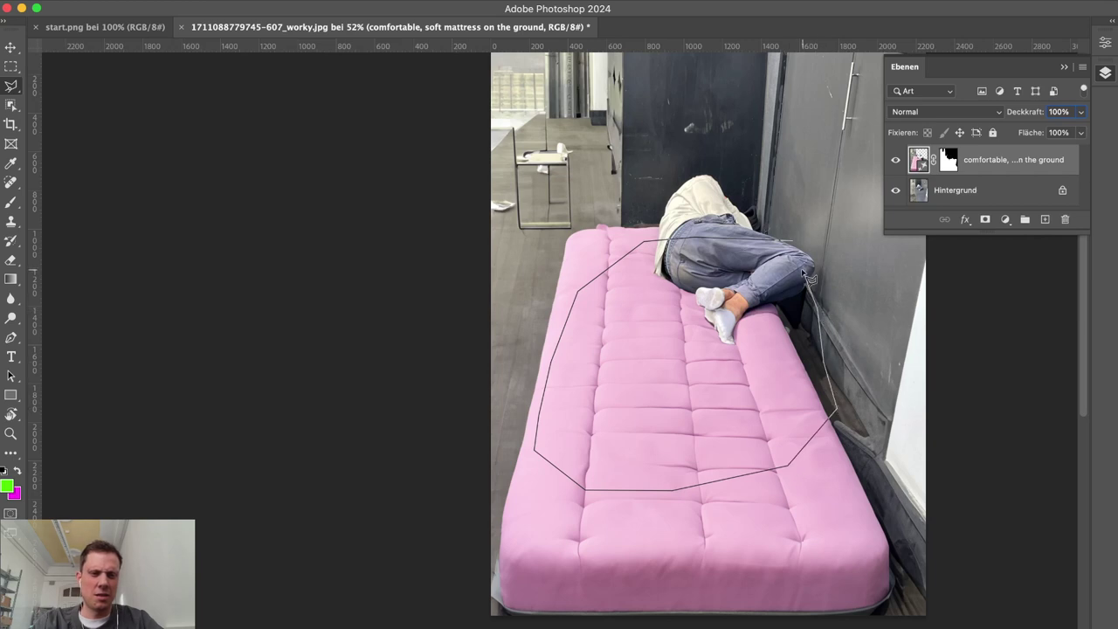
{"action": "left_click", "coordinate": [799, 243]}
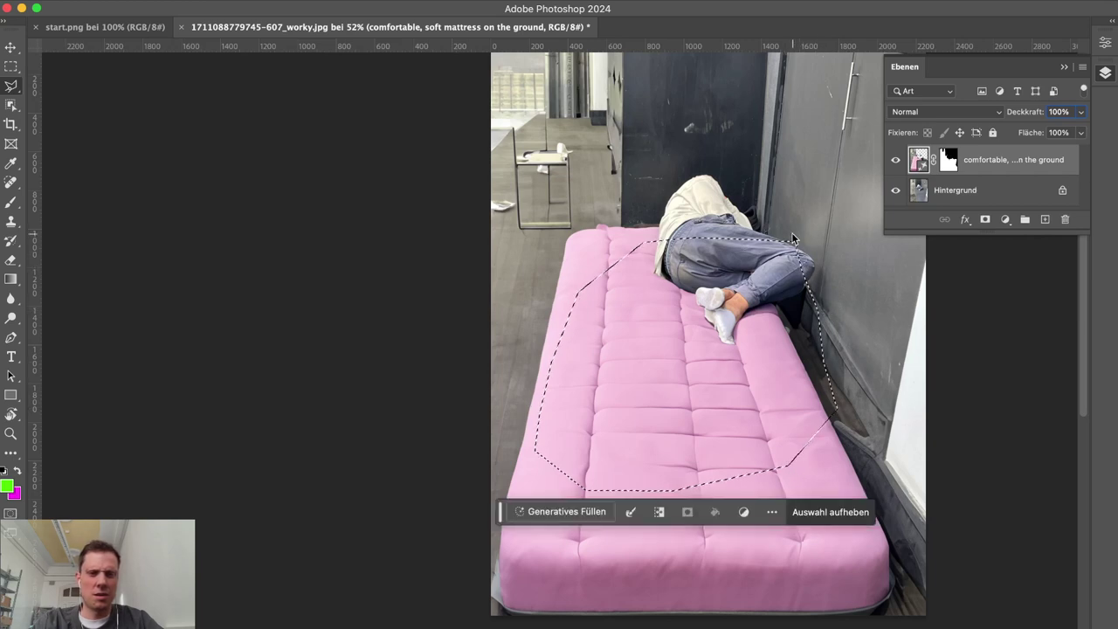
Step: Run Generative Fill on the selected area with the prompt "person sleeping under comfortable blanket"
{"action": "left_click", "coordinate": [544, 511]}
{"action": "type", "text": "person"}
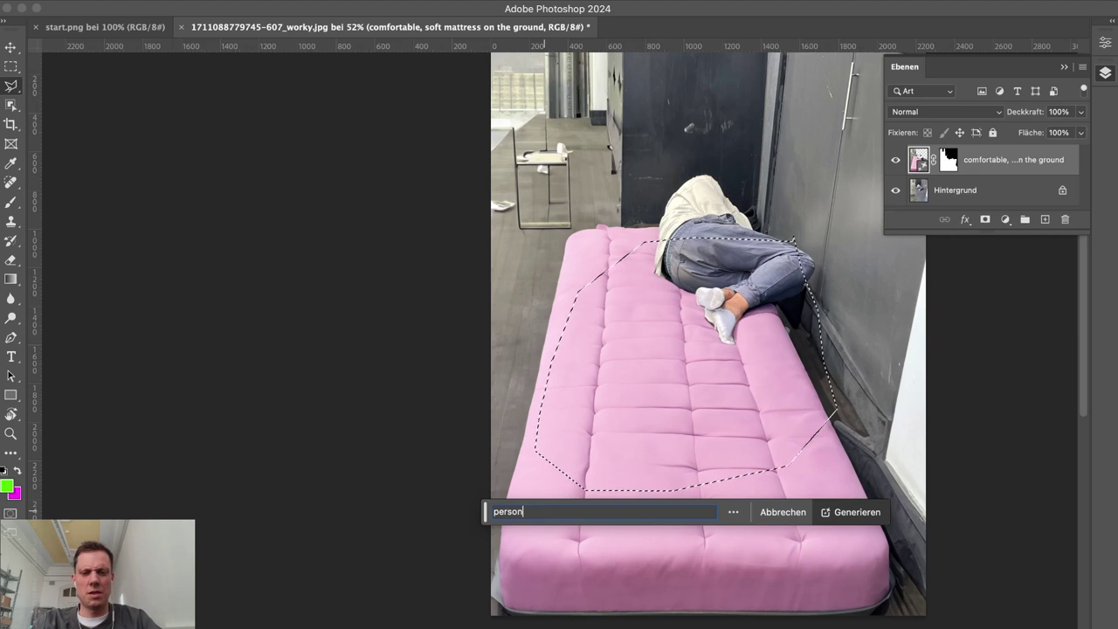
{"action": "type", "text": " sleeping un"}
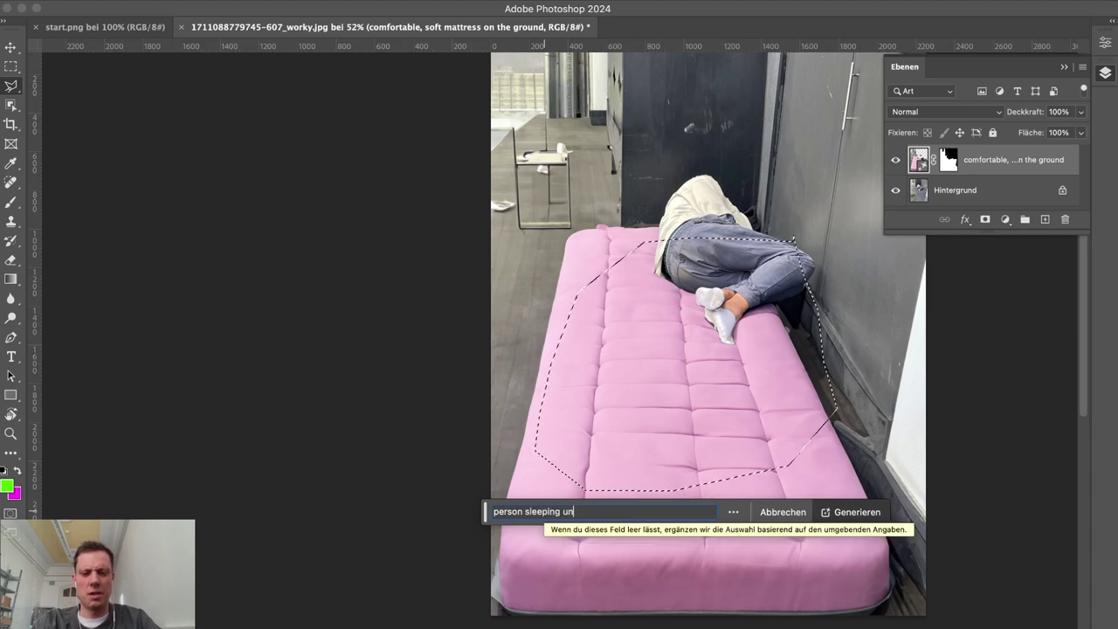
{"action": "type", "text": "der blanket"}
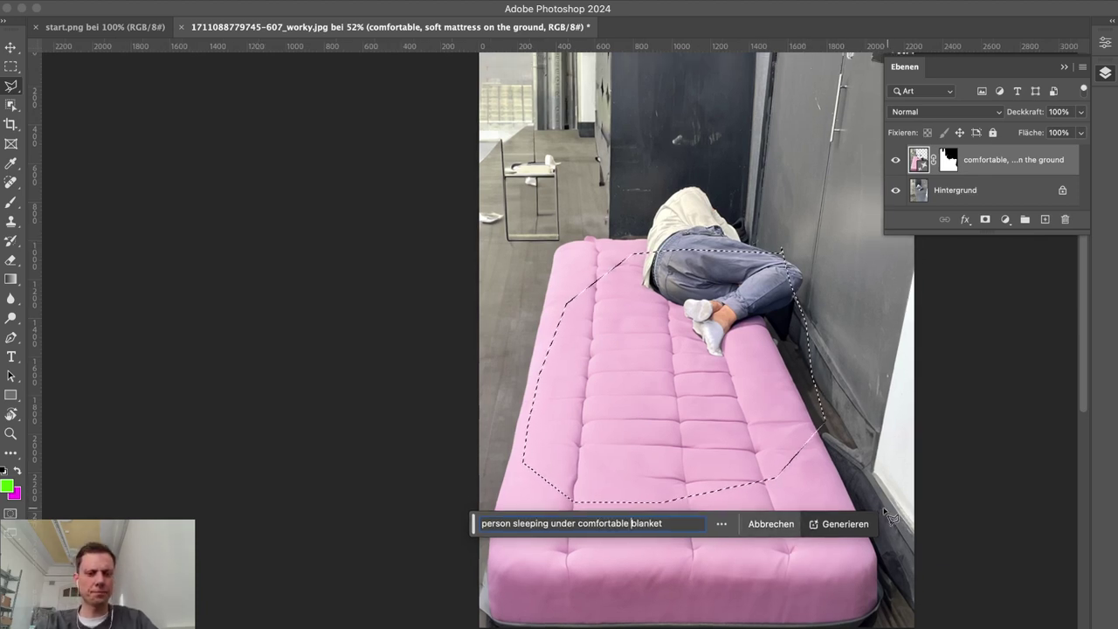
{"action": "left_click", "coordinate": [838, 524]}
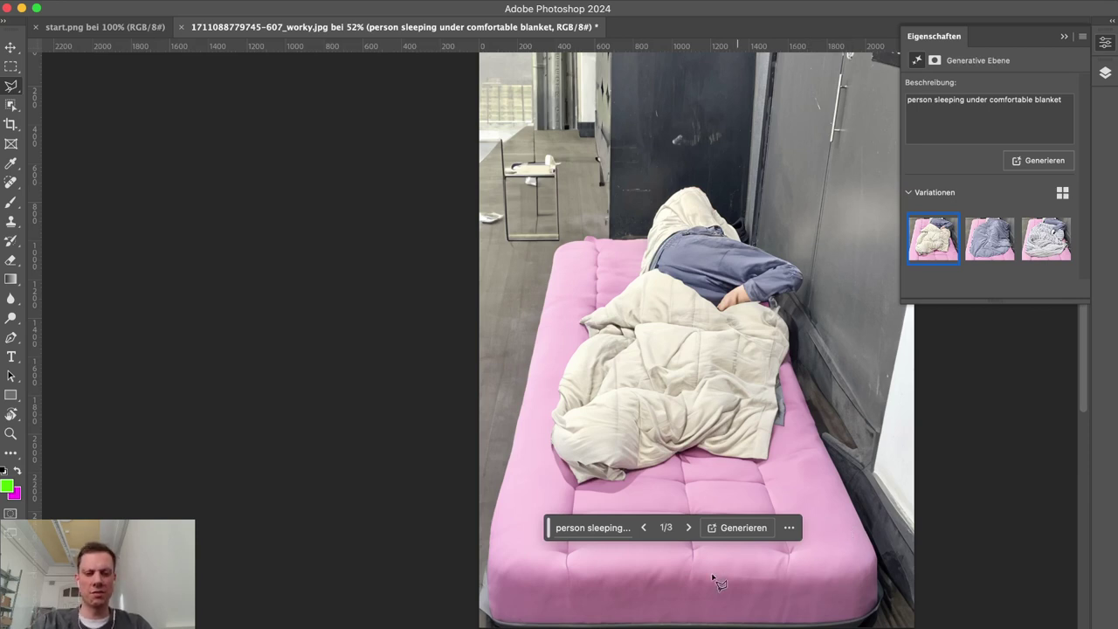
Step: Compare the three generated blanket variations, choose the third one with the striped grey blanket, and view the image briefly without the panels
{"action": "left_click", "coordinate": [690, 528]}
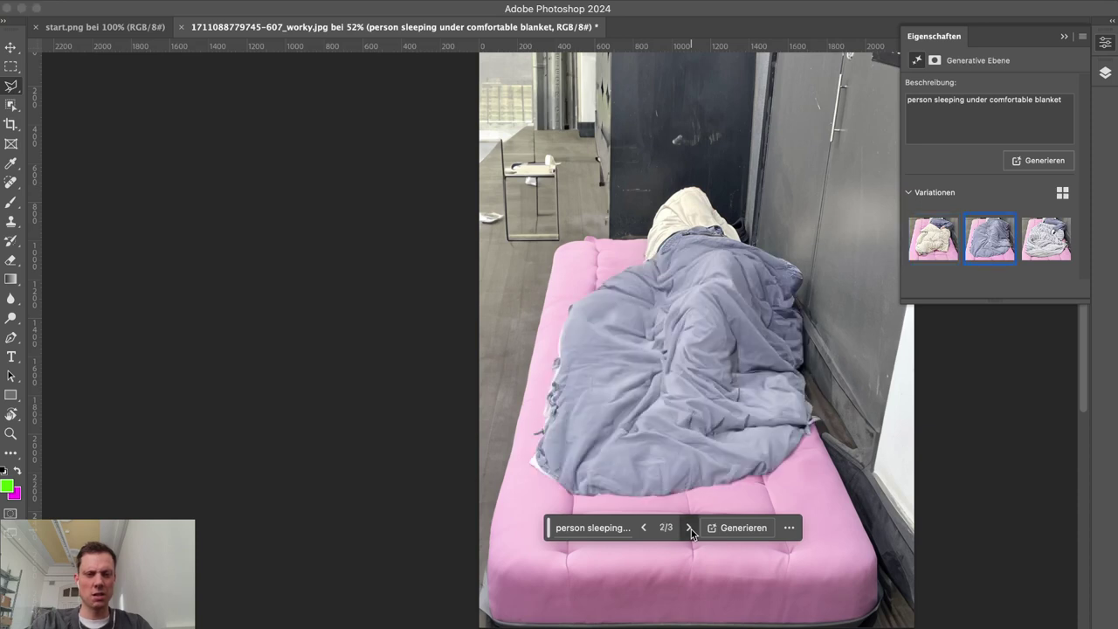
{"action": "left_click", "coordinate": [689, 529]}
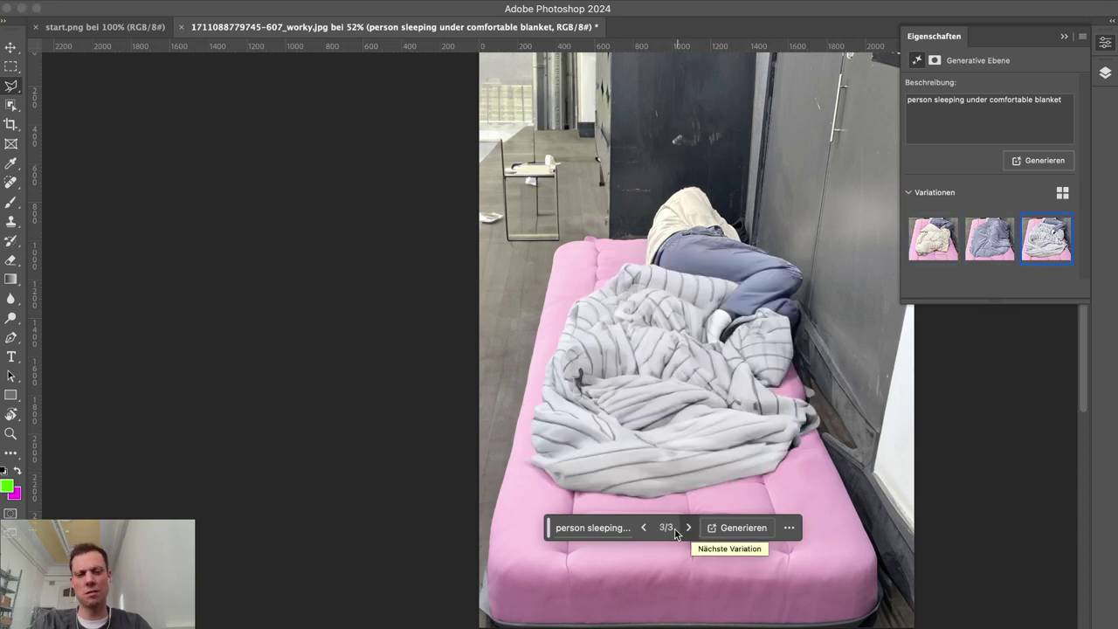
{"action": "left_click", "coordinate": [647, 530]}
{"action": "left_click", "coordinate": [645, 528]}
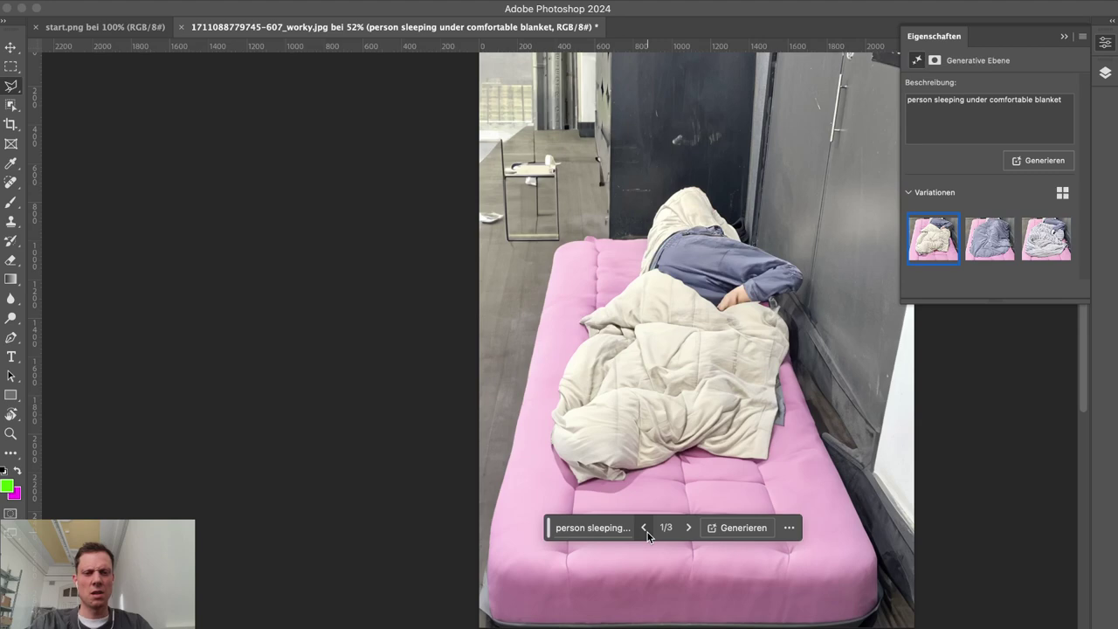
{"action": "left_click", "coordinate": [688, 528]}
{"action": "left_click", "coordinate": [688, 528]}
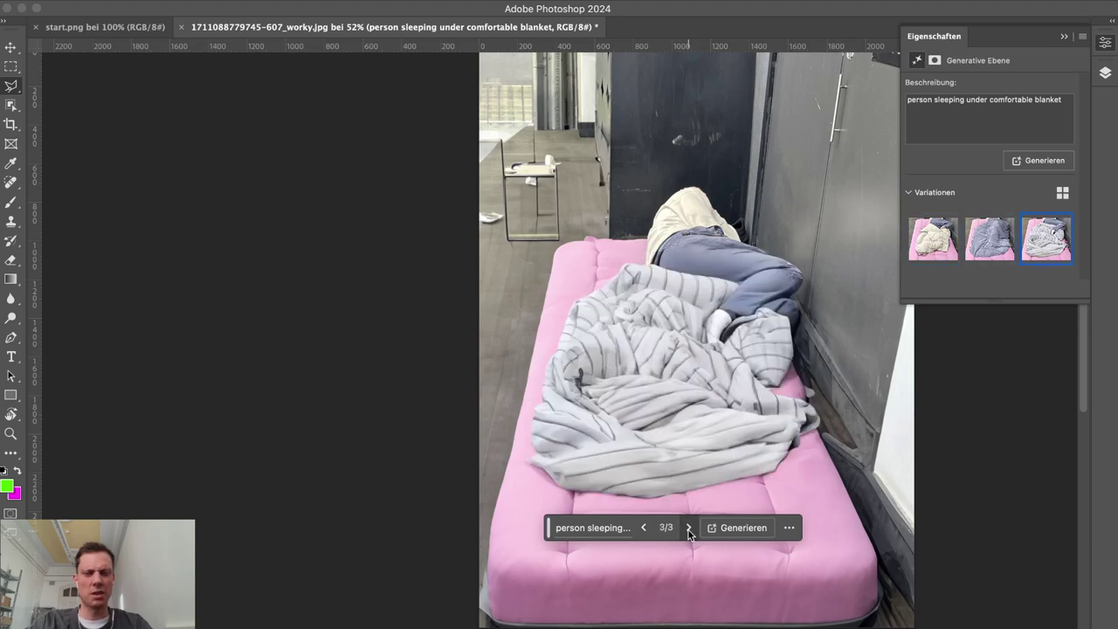
{"action": "key", "text": "Tab"}
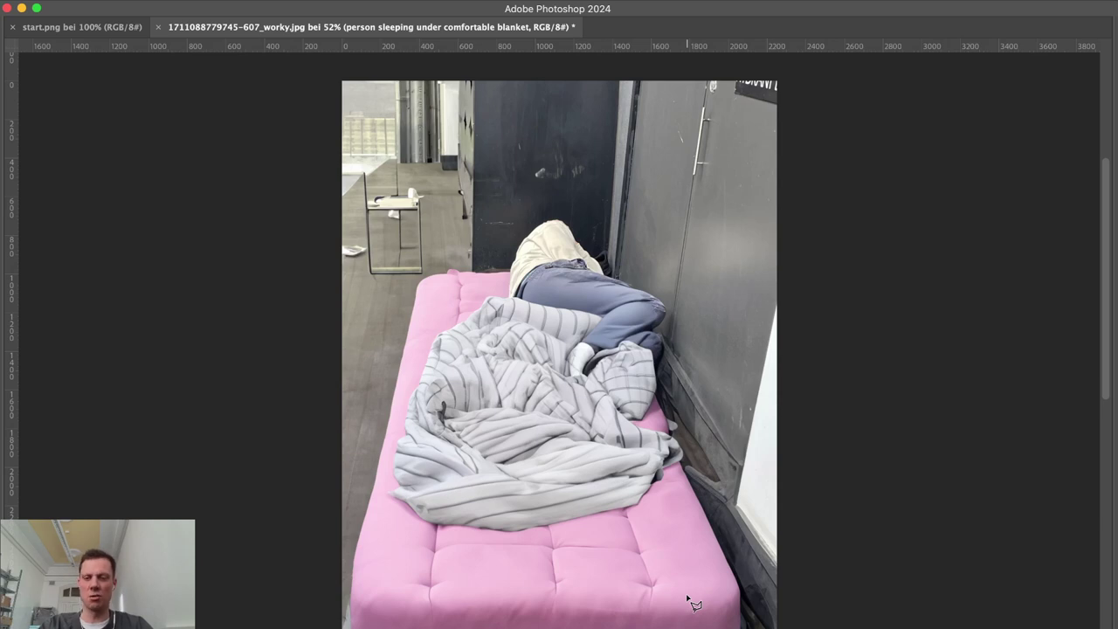
{"action": "key", "text": "Tab"}
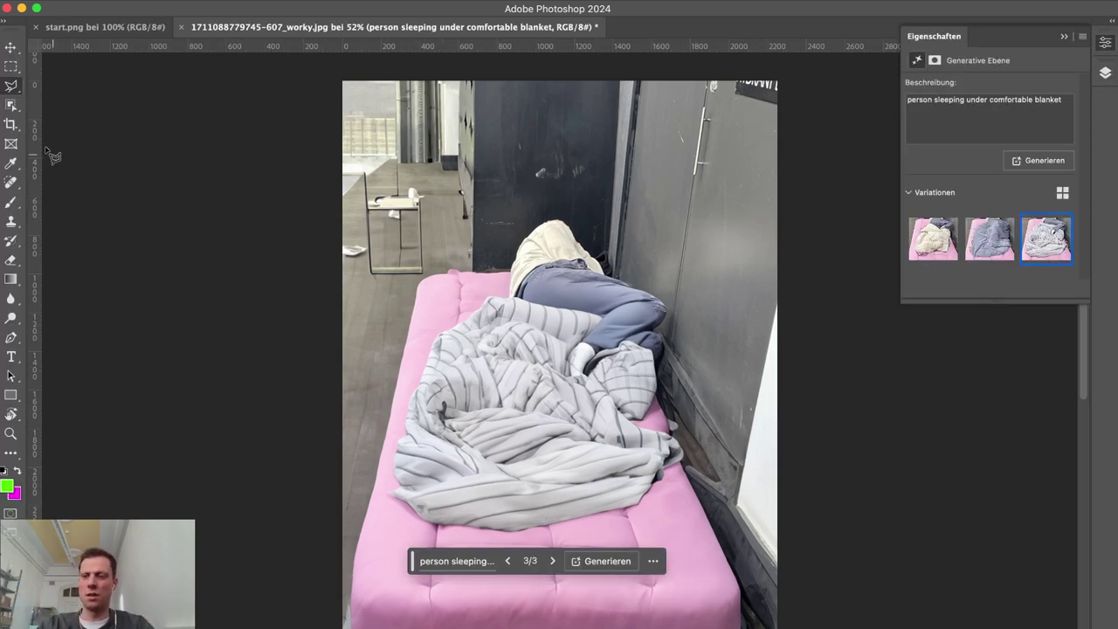
Step: Outline a tent-shaped polygonal selection around the sleeping person and the whole mattress, with its peak on the dark wall
{"action": "left_click", "coordinate": [16, 88]}
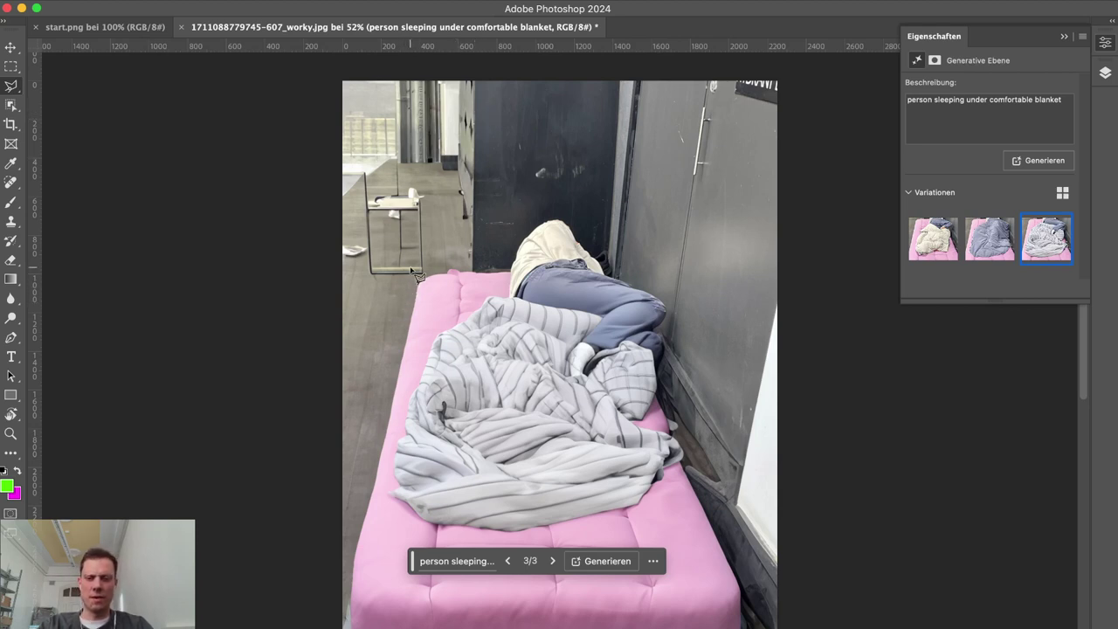
{"action": "left_click", "coordinate": [576, 106]}
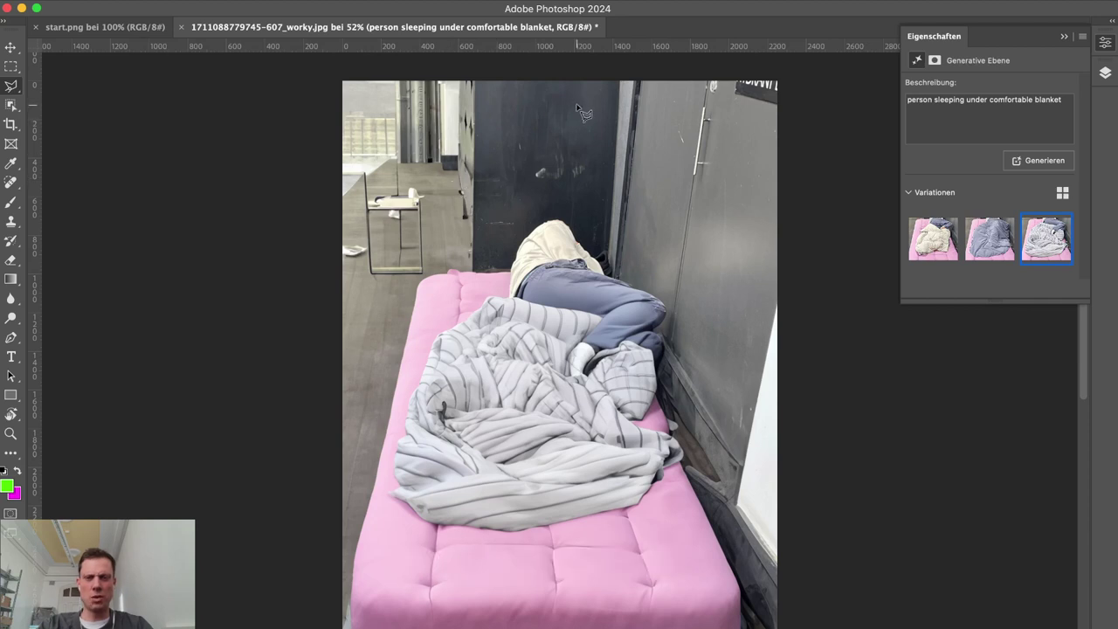
{"action": "left_click", "coordinate": [411, 273]}
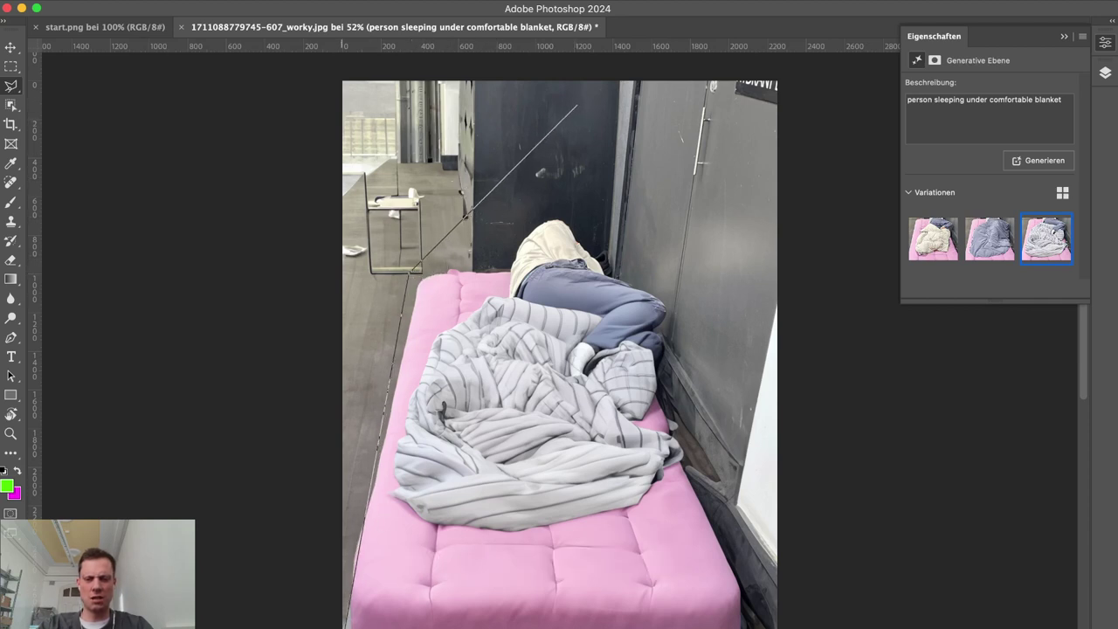
{"action": "left_click", "coordinate": [349, 628]}
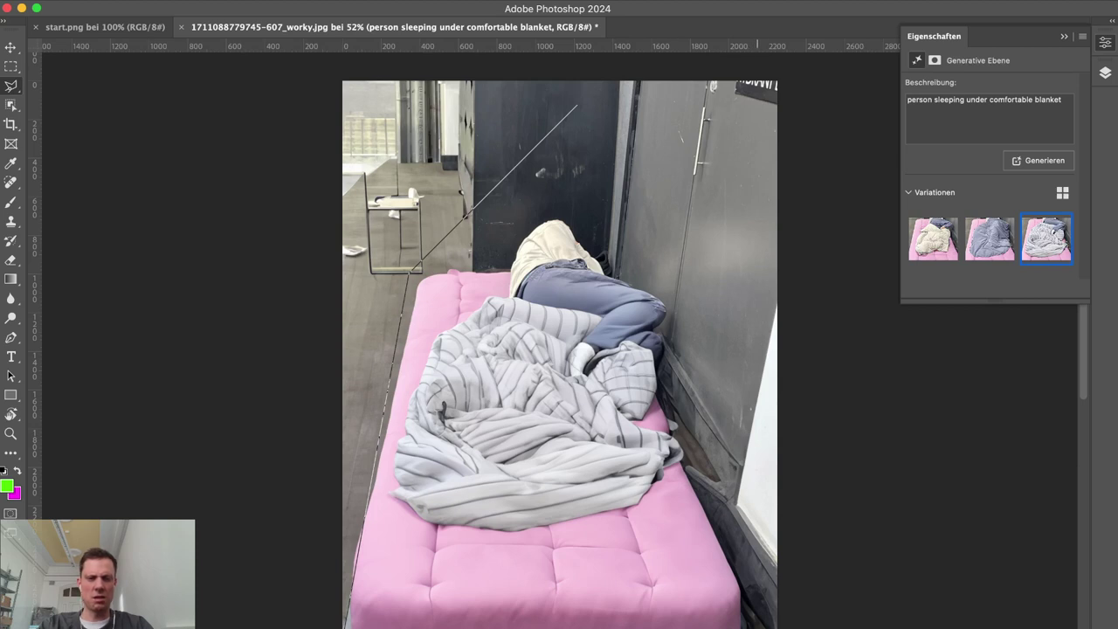
{"action": "left_click", "coordinate": [753, 628]}
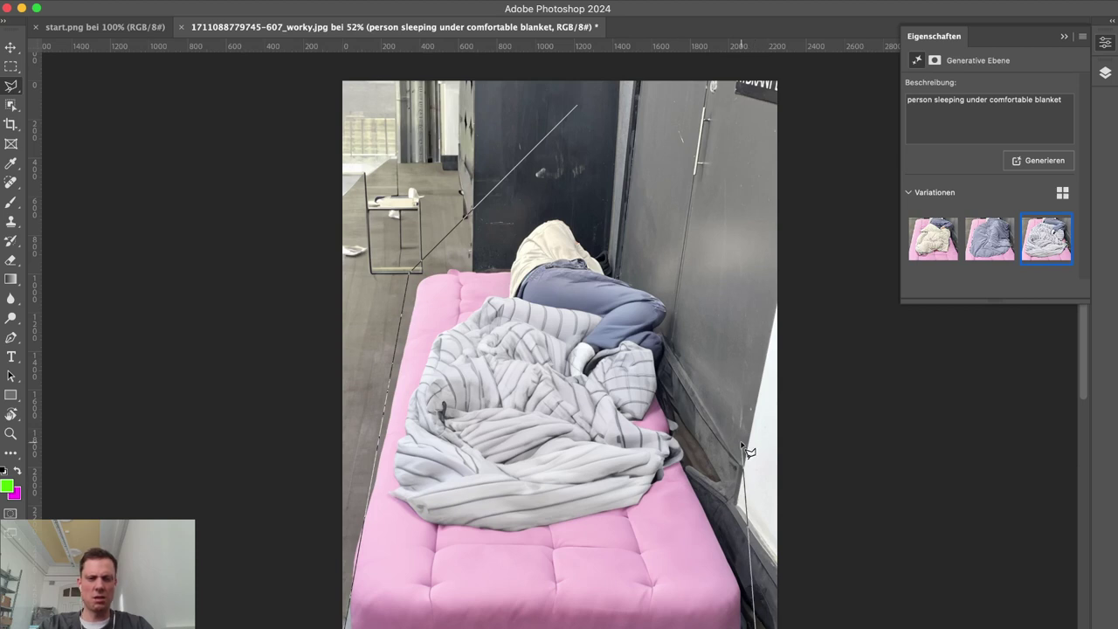
{"action": "left_click", "coordinate": [702, 210]}
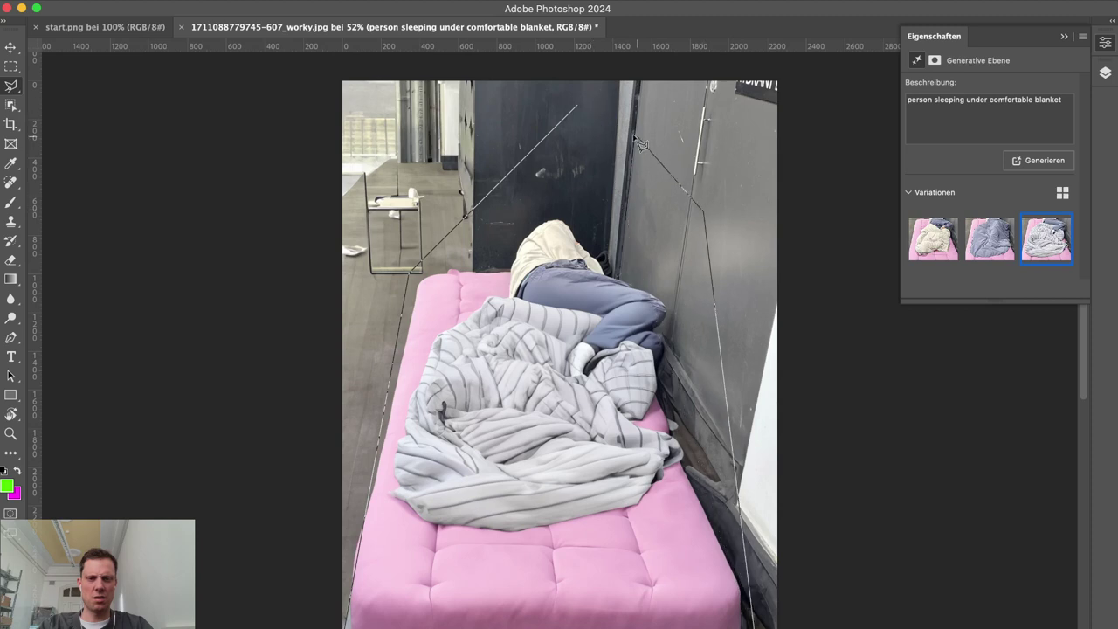
{"action": "left_click", "coordinate": [583, 109]}
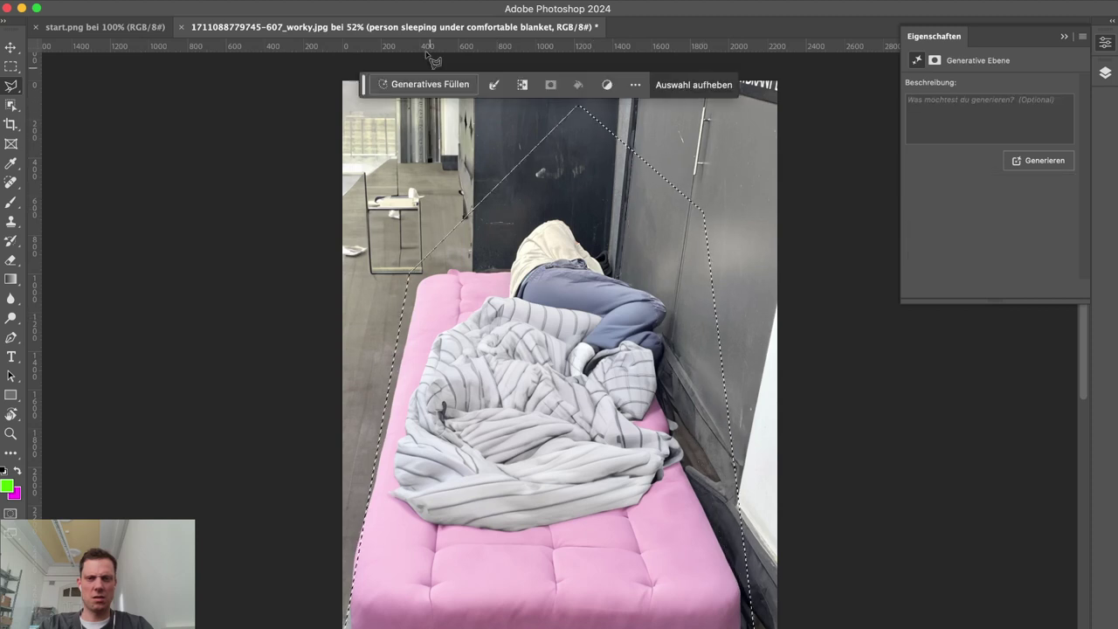
Step: Run Generative Fill on the tent-shaped selection with the prompt "tent"
{"action": "left_click", "coordinate": [425, 84]}
{"action": "type", "text": "tent"}
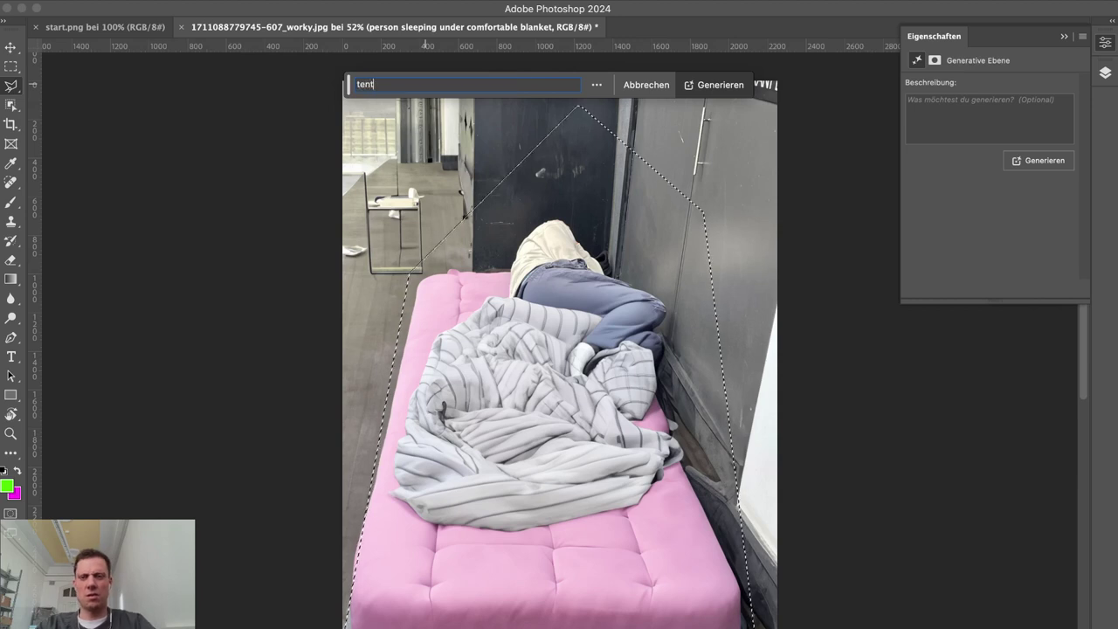
{"action": "left_click", "coordinate": [729, 91]}
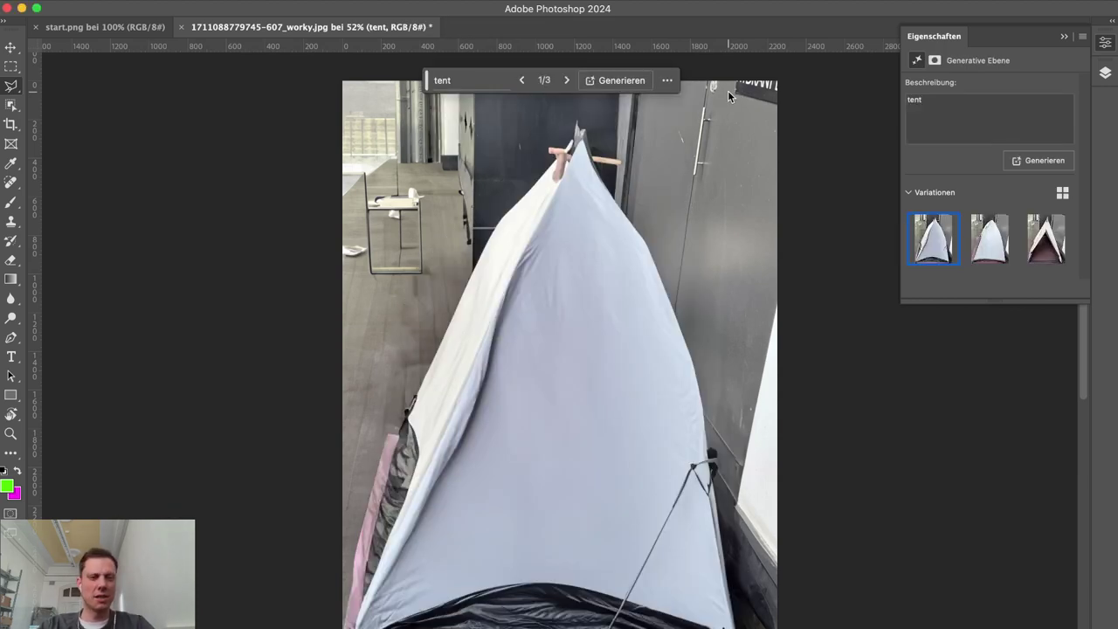
Step: Compare the three generated tent variations, ending on the first one, and delete the generative layer "tent"
{"action": "left_click", "coordinate": [989, 238]}
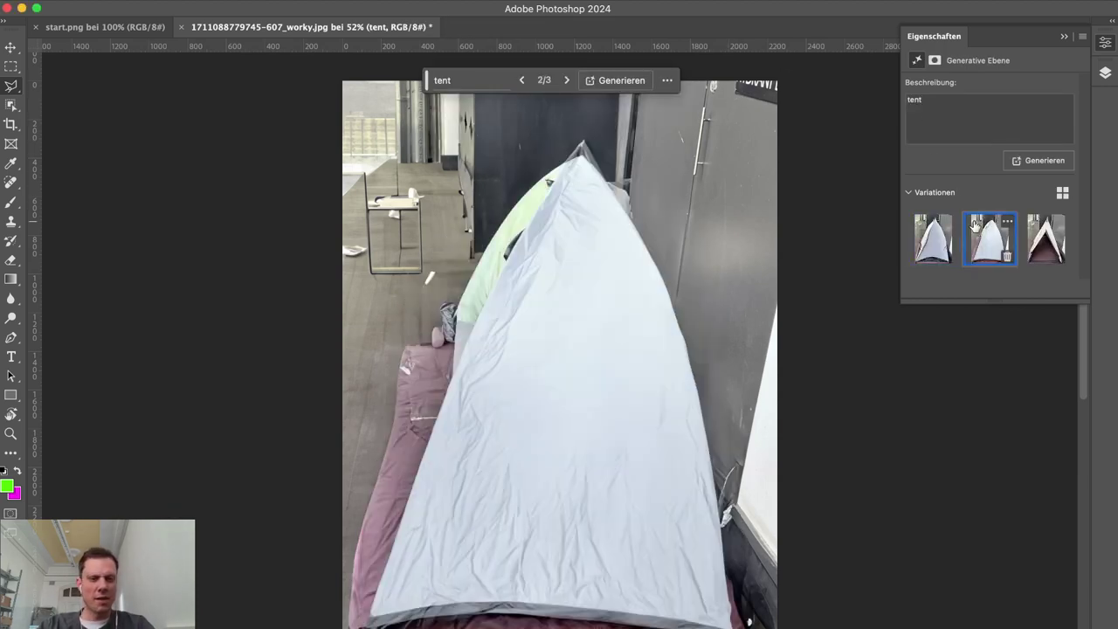
{"action": "left_click", "coordinate": [932, 242]}
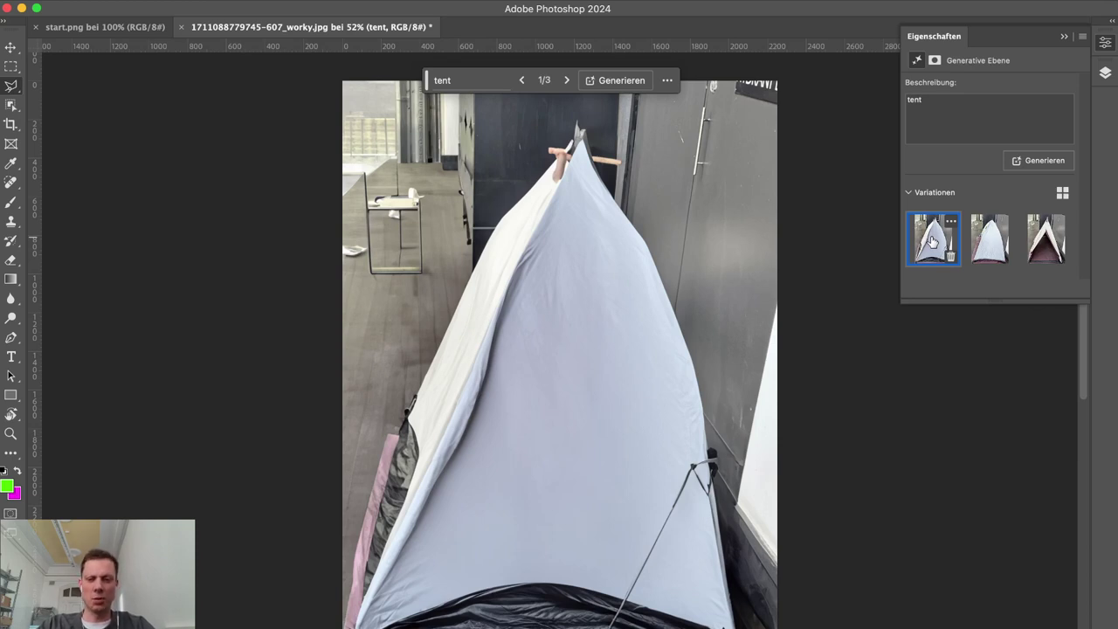
{"action": "left_click", "coordinate": [1049, 237]}
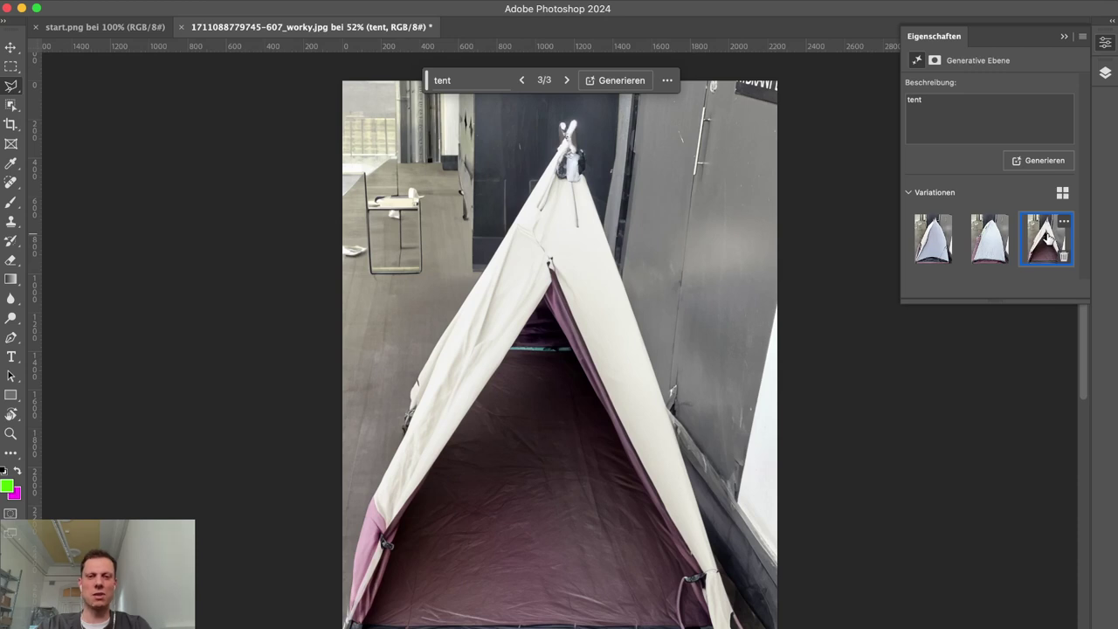
{"action": "left_click", "coordinate": [933, 238]}
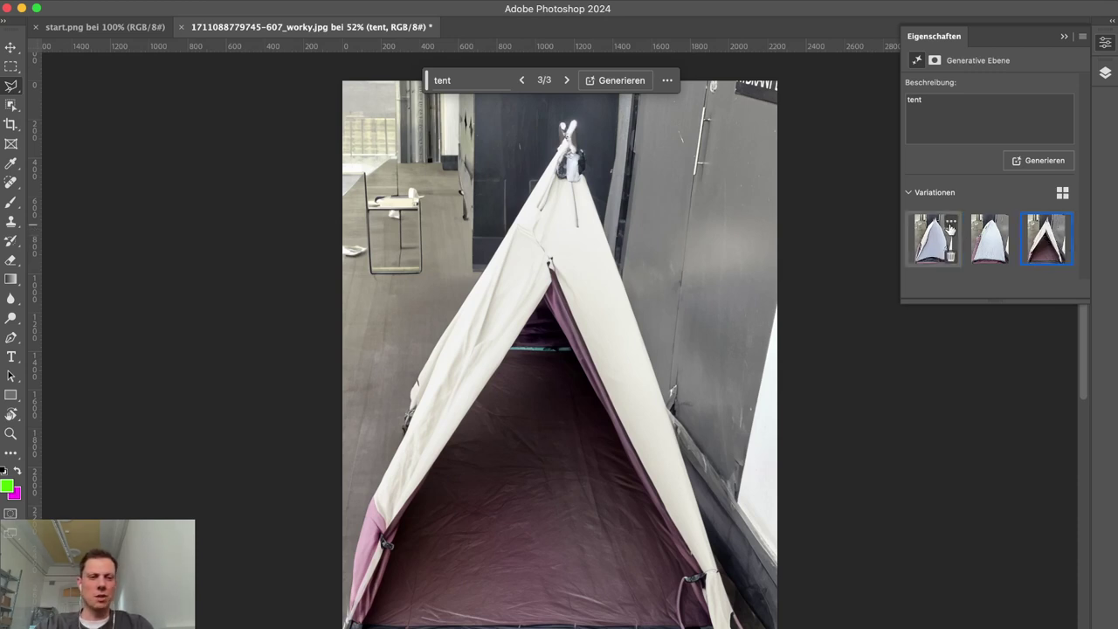
{"action": "left_click", "coordinate": [1107, 75]}
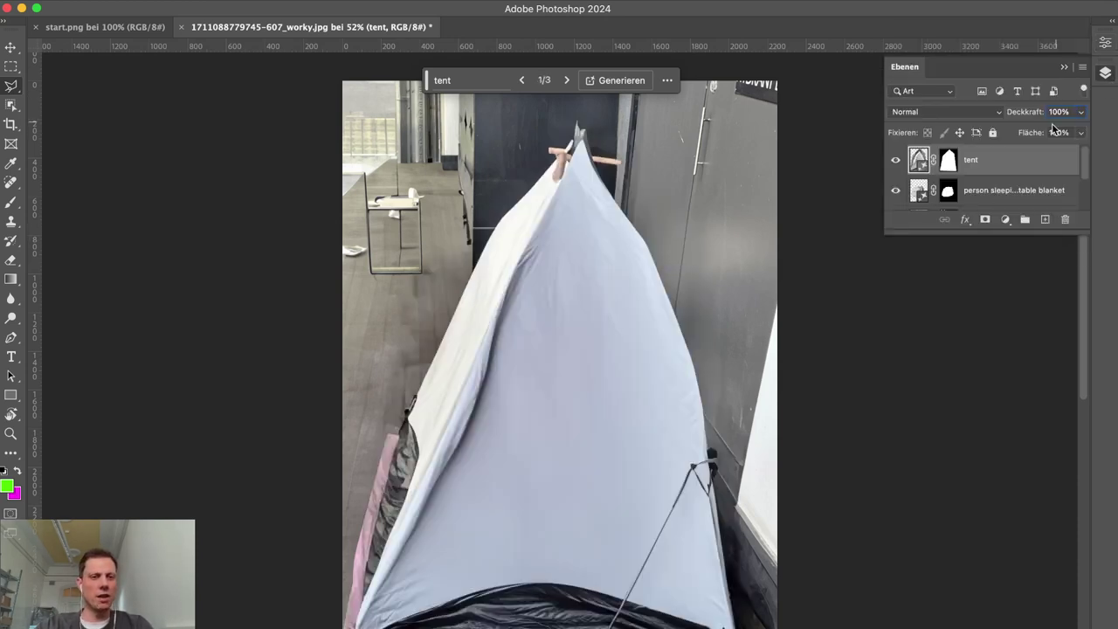
{"action": "left_click", "coordinate": [1065, 220]}
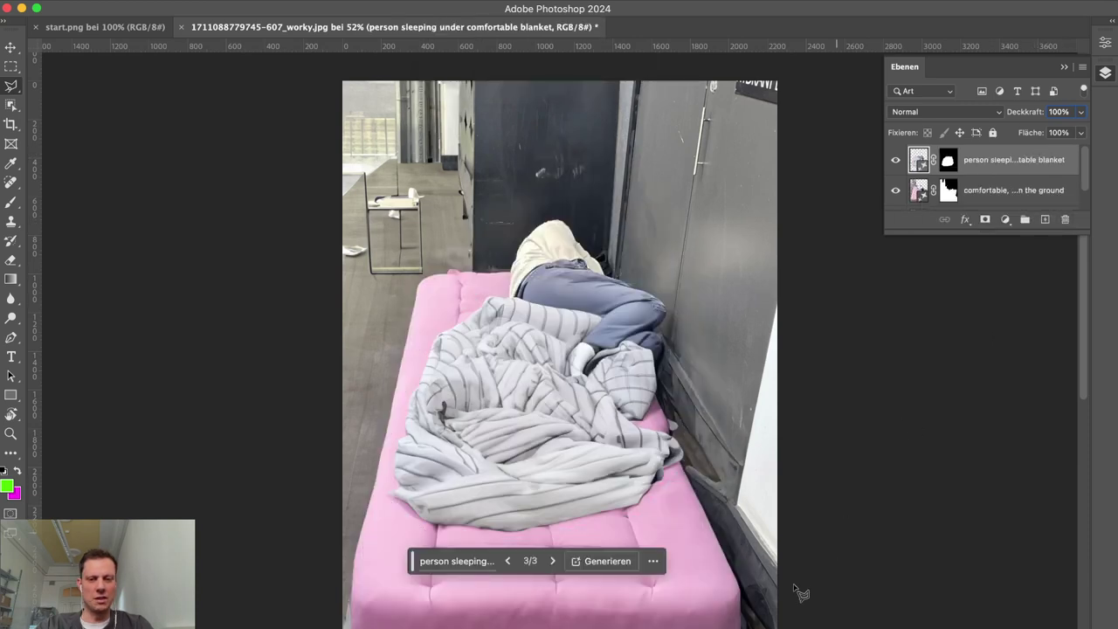
{"action": "left_click", "coordinate": [549, 85]}
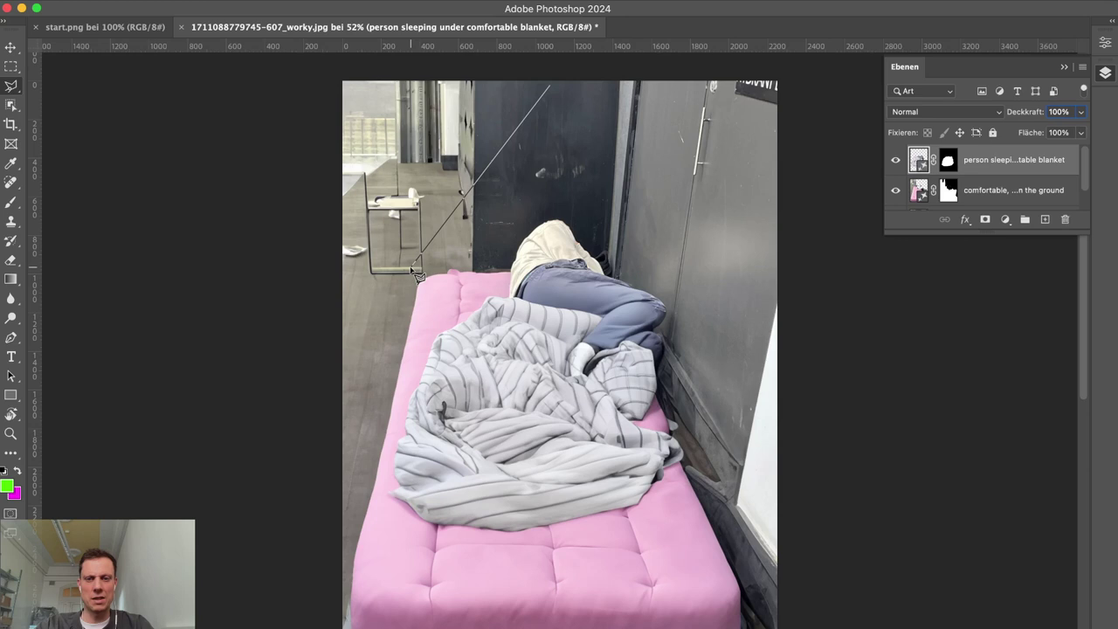
{"action": "left_click", "coordinate": [417, 271]}
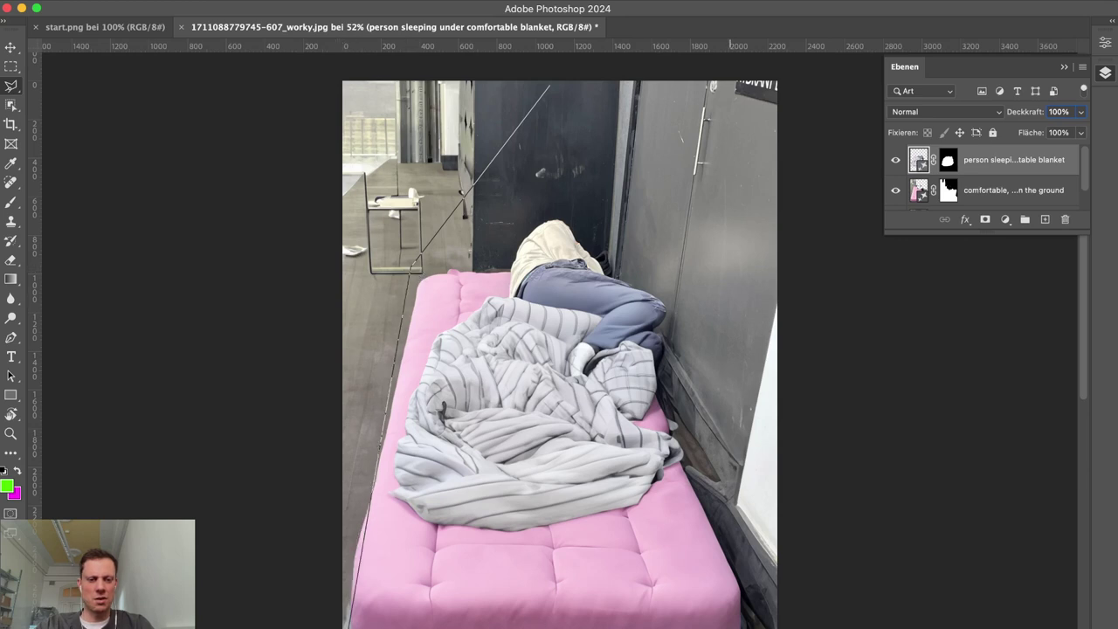
{"action": "left_click", "coordinate": [775, 262]}
{"action": "left_click", "coordinate": [550, 88]}
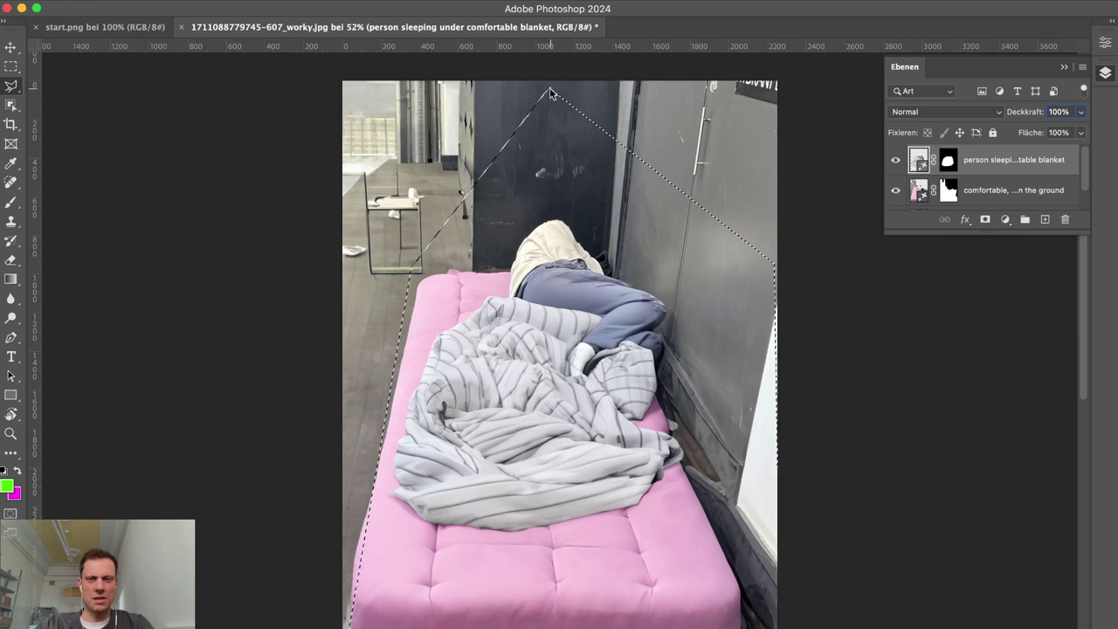
{"action": "key", "text": "super+d"}
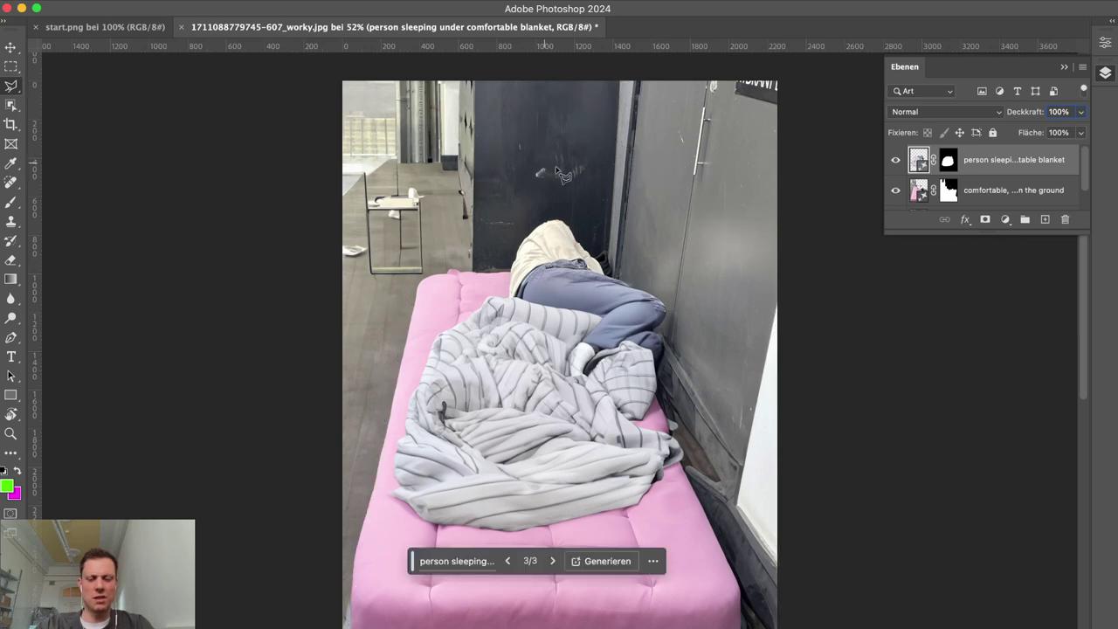
Step: Outline a dome-shaped polygonal selection around the sleeping person and the upper part of the mattress, ending across the blanket
{"action": "left_click", "coordinate": [536, 129]}
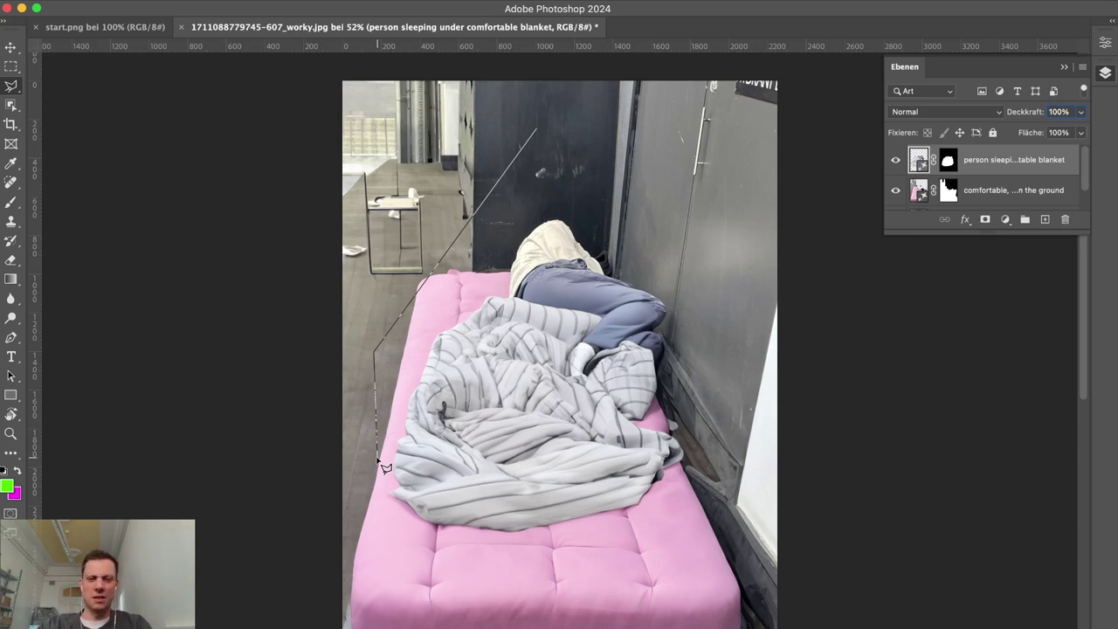
{"action": "left_click", "coordinate": [381, 434]}
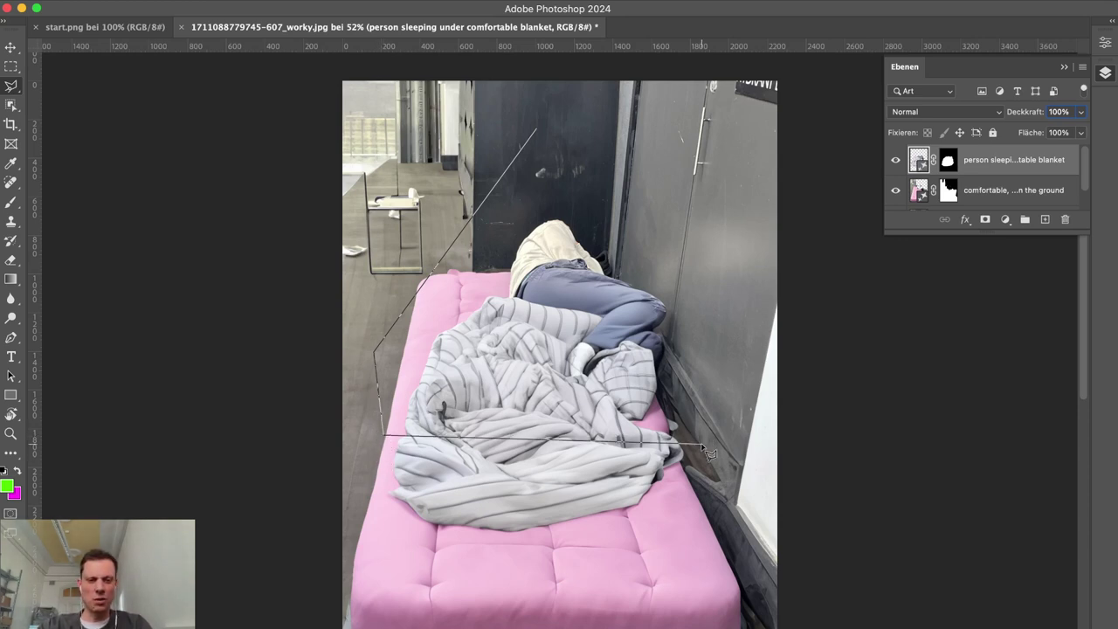
{"action": "left_click", "coordinate": [704, 459]}
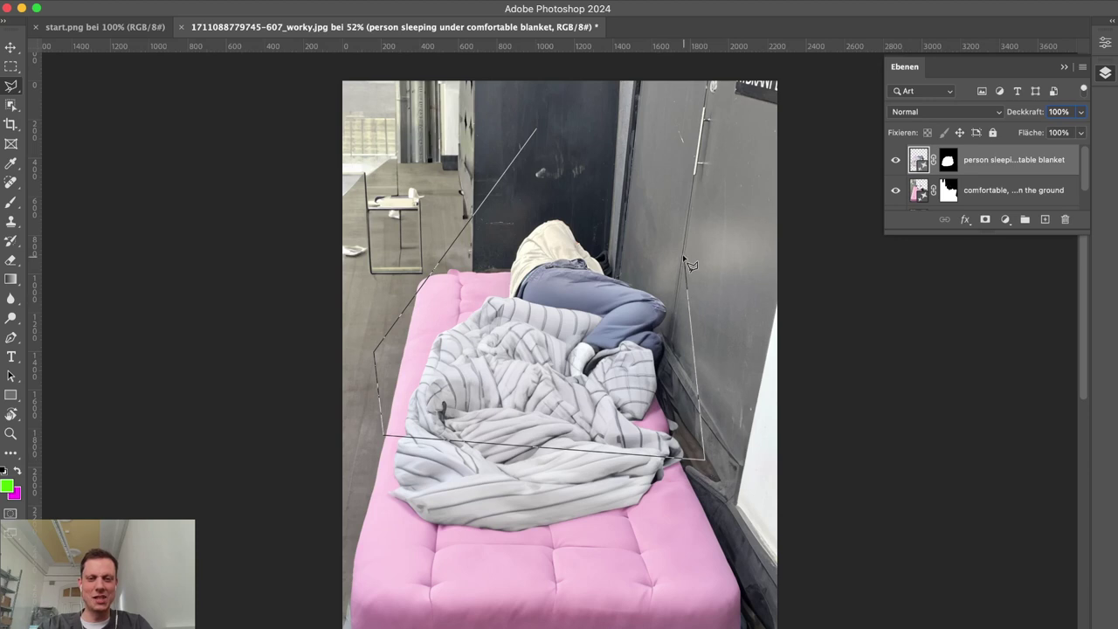
{"action": "left_click", "coordinate": [666, 186]}
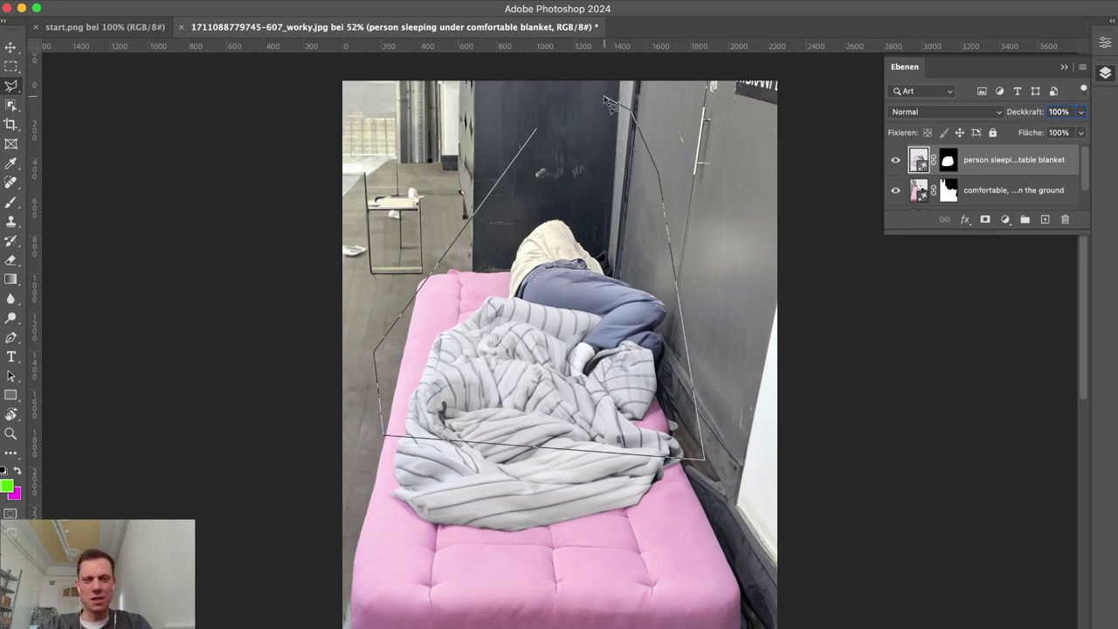
{"action": "left_click", "coordinate": [605, 96]}
{"action": "left_click", "coordinate": [560, 99]}
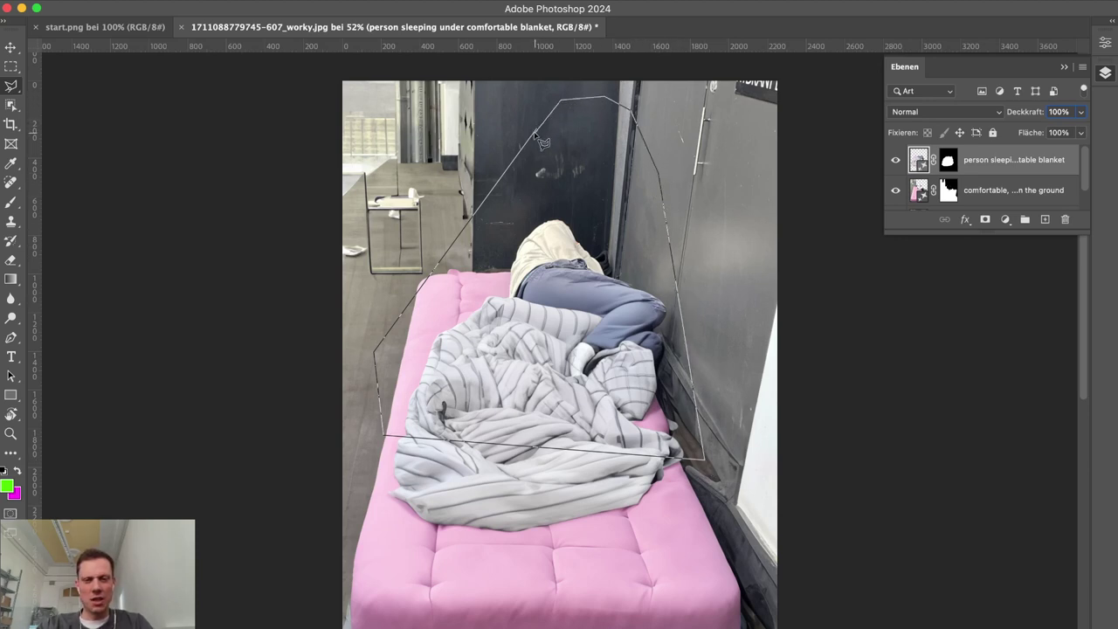
{"action": "double_click", "coordinate": [535, 133]}
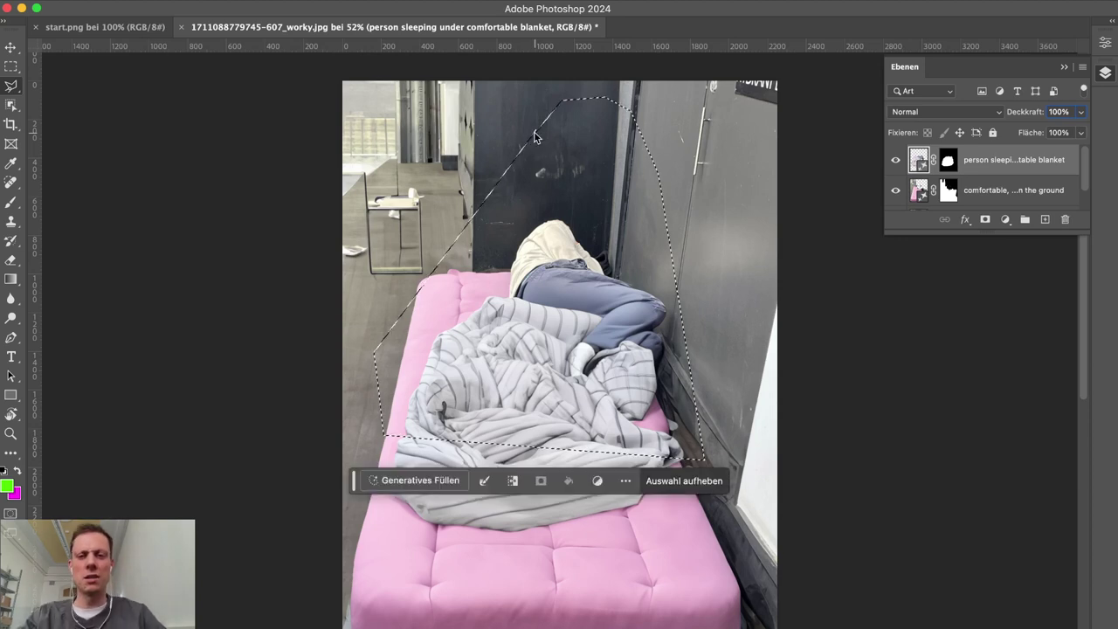
Step: Run Generative Fill on the dome-shaped selection with the prompt "tent"
{"action": "left_click", "coordinate": [420, 480]}
{"action": "type", "text": "tent"}
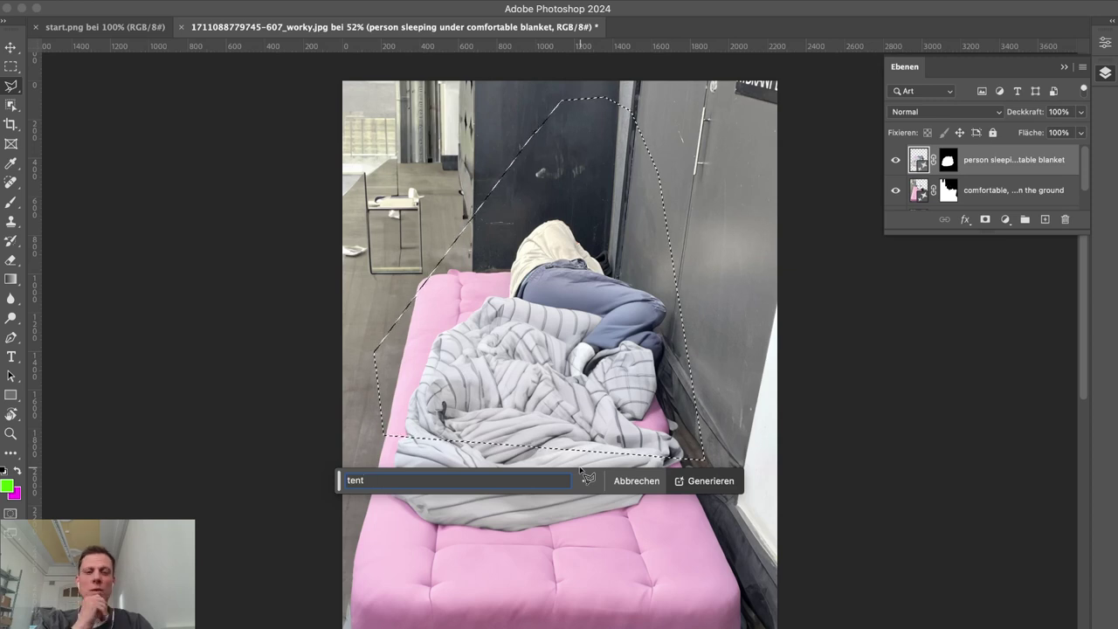
{"action": "left_click", "coordinate": [709, 480]}
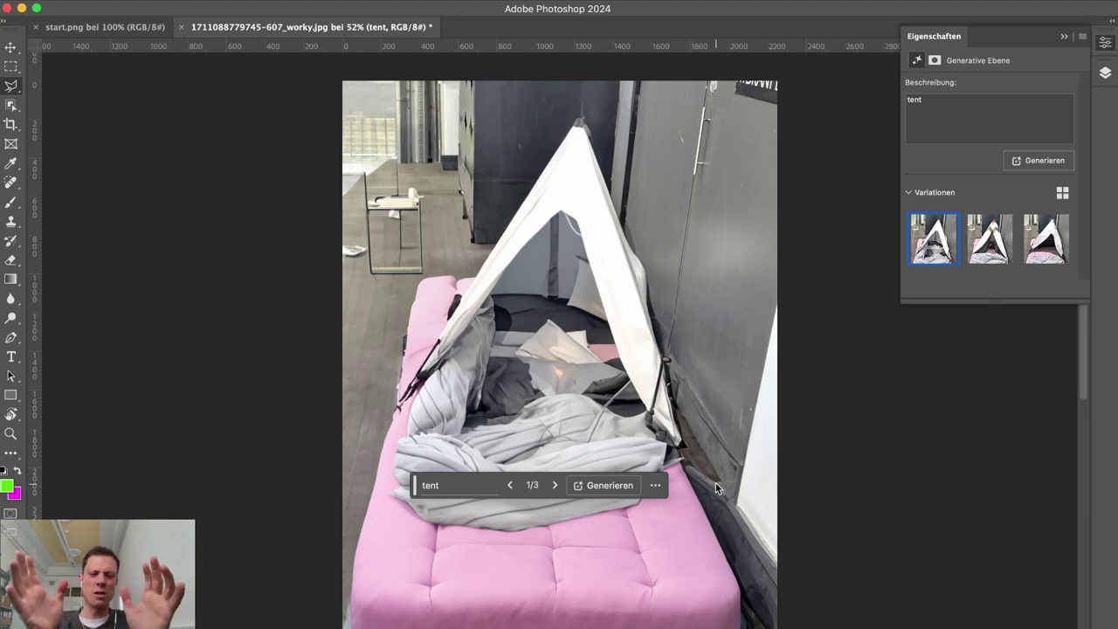
Step: Compare the three generated "tent" variations and undo the fill to get the selection back
{"action": "left_click", "coordinate": [556, 485]}
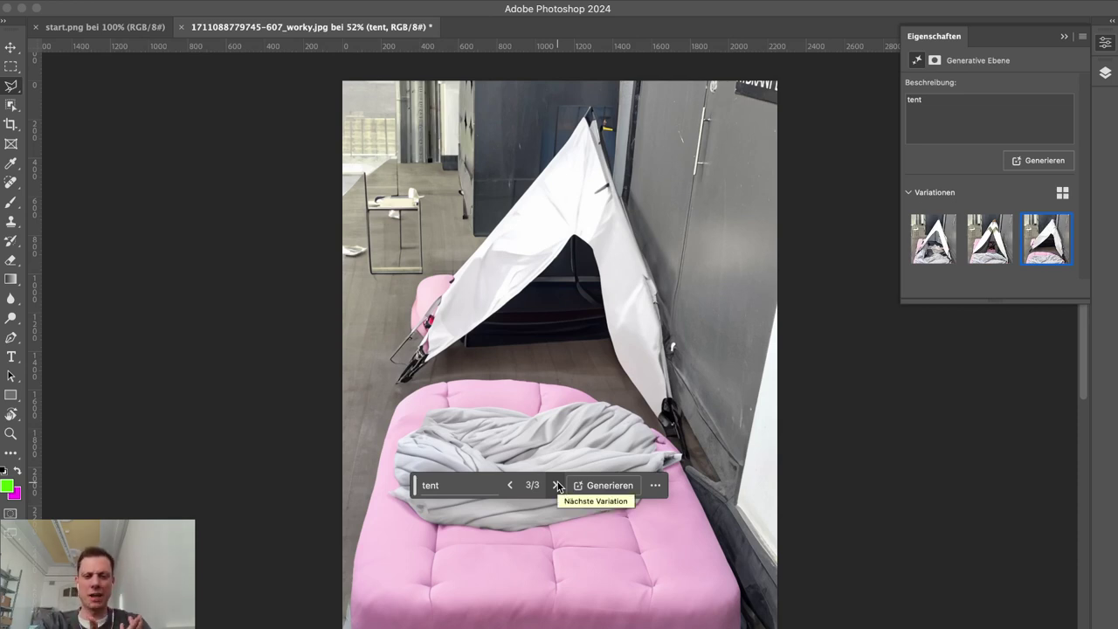
{"action": "left_click", "coordinate": [508, 487]}
{"action": "left_click", "coordinate": [508, 487]}
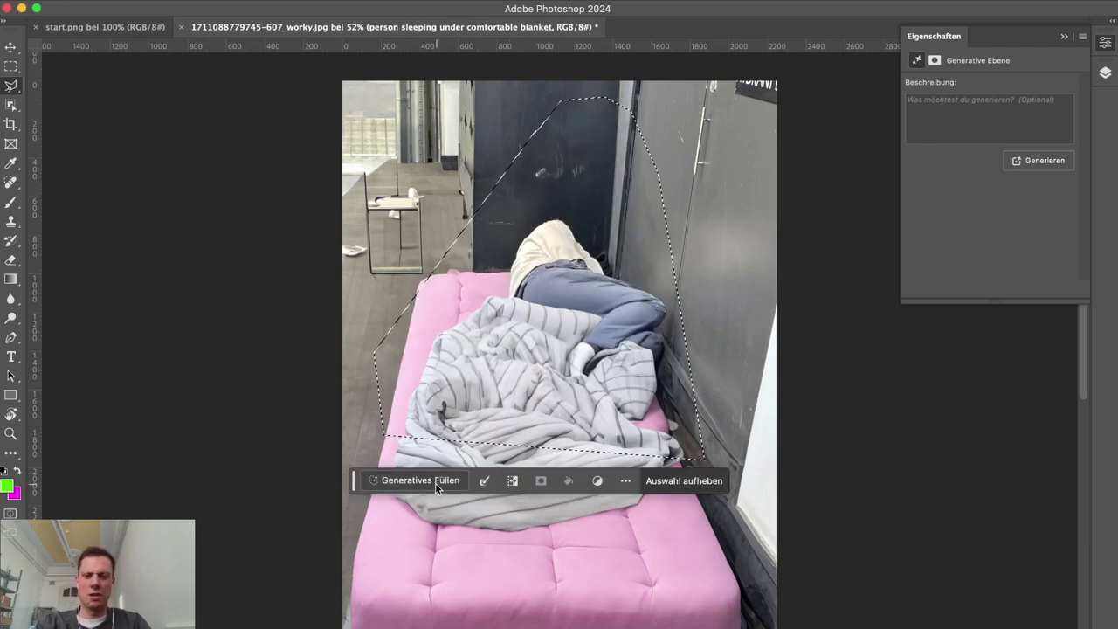
Step: Run Generative Fill on the same selection with the prompt "closed tent"
{"action": "left_click", "coordinate": [429, 481]}
{"action": "type", "text": "closed tent"}
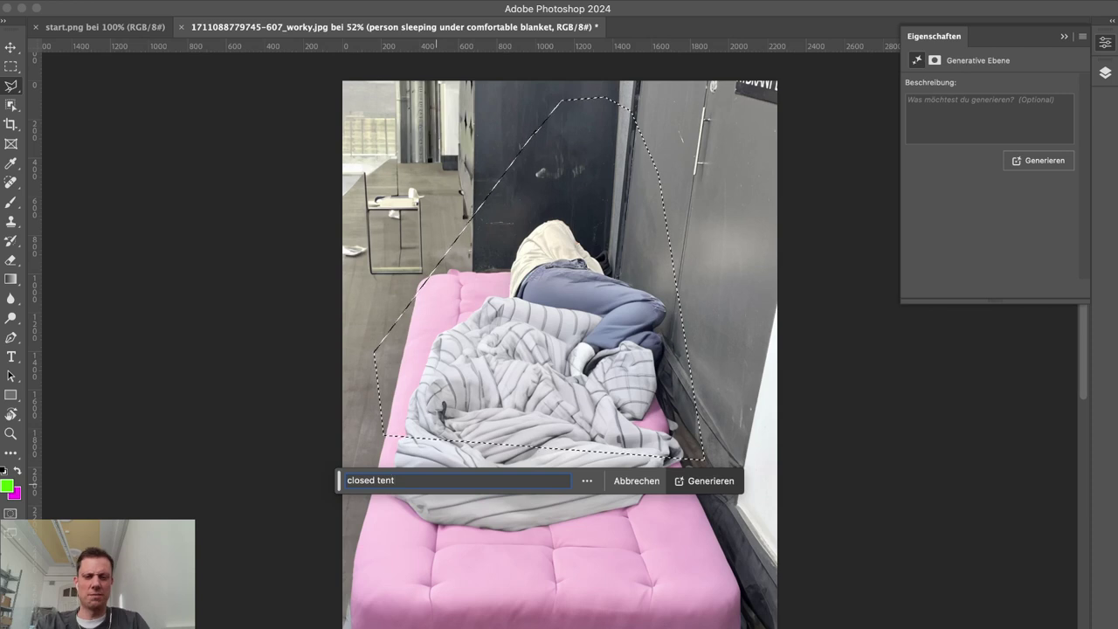
{"action": "key", "text": "Return"}
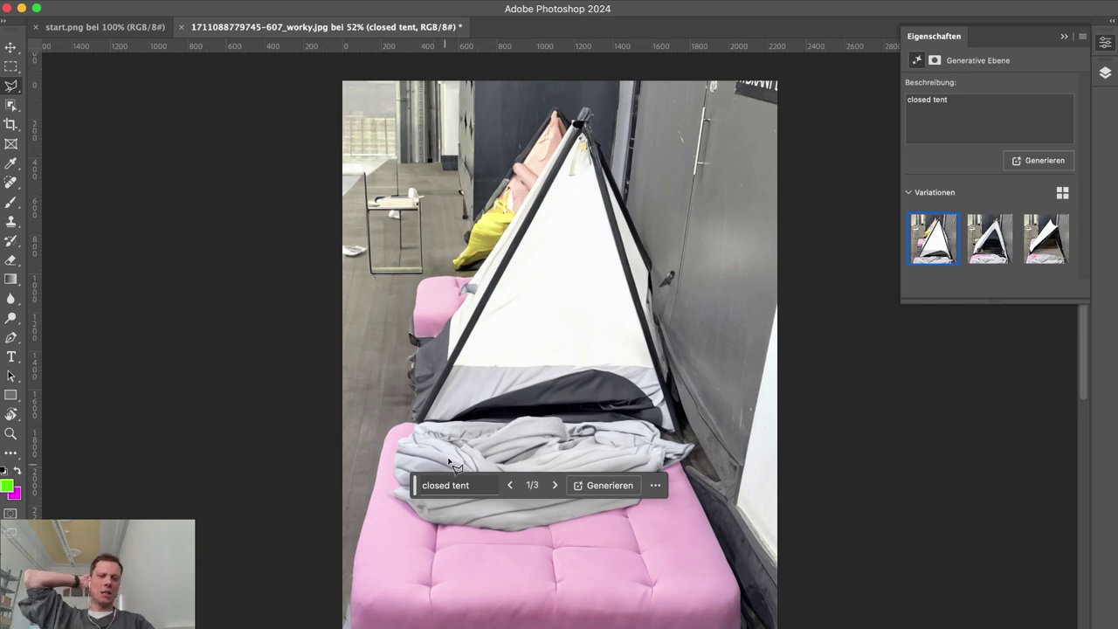
Step: Compare the three generated "closed tent" variations and undo the fill
{"action": "left_click", "coordinate": [556, 486]}
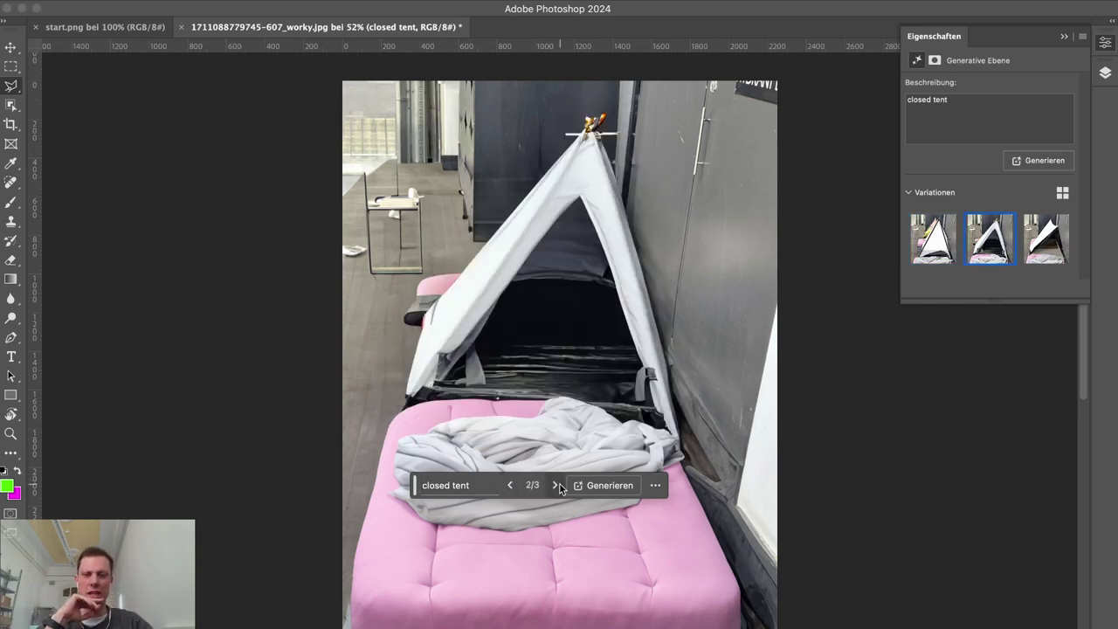
{"action": "left_click", "coordinate": [556, 486]}
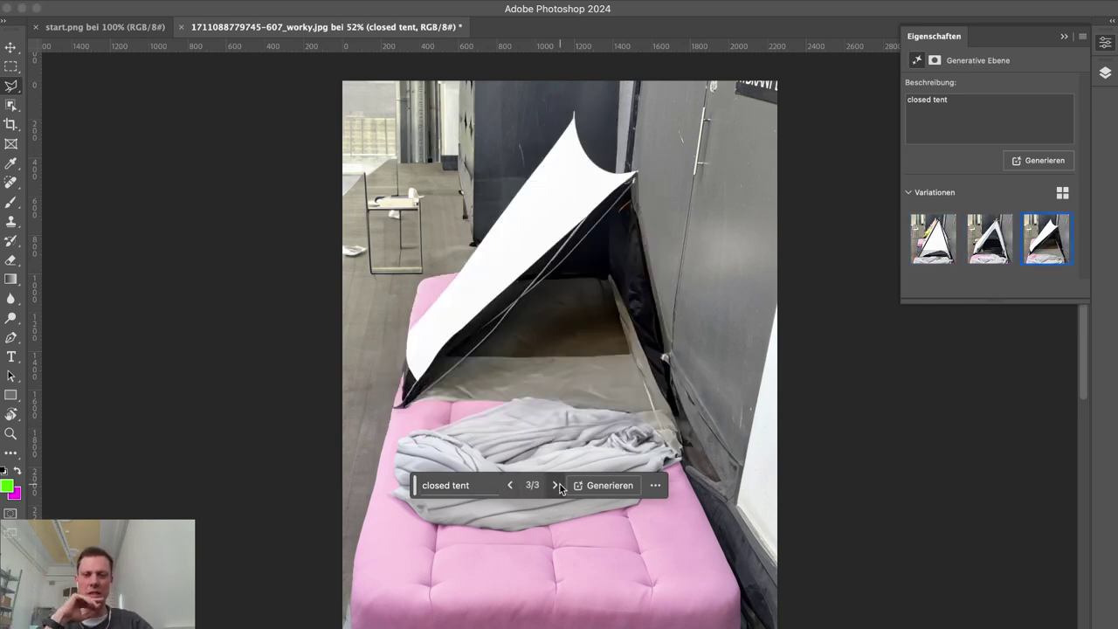
{"action": "left_click", "coordinate": [511, 488]}
{"action": "left_click", "coordinate": [511, 487]}
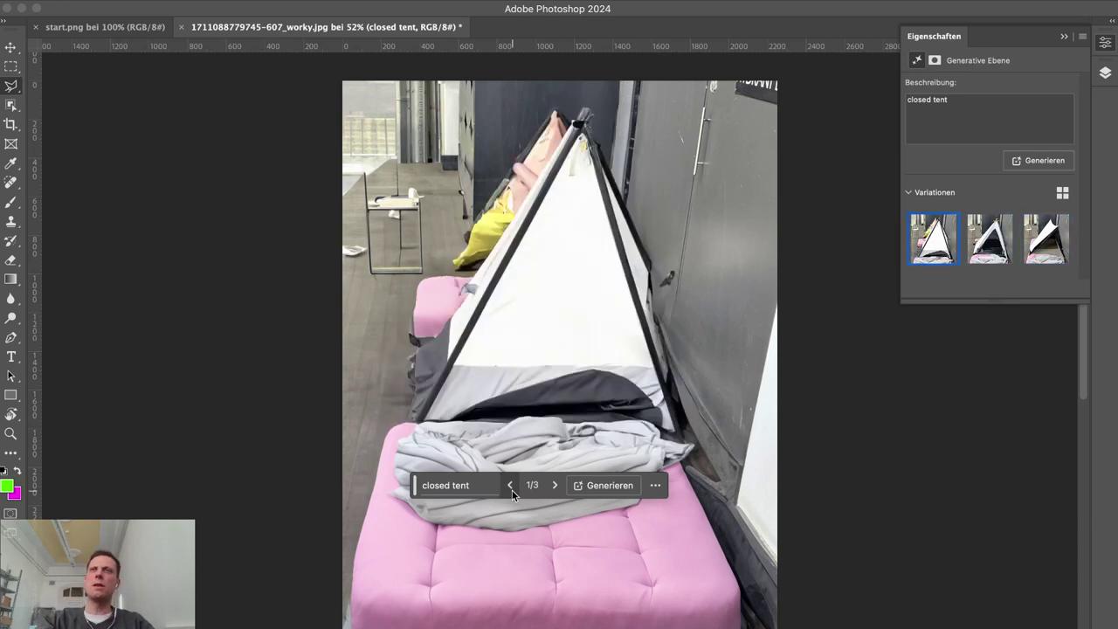
{"action": "key", "text": "super+z"}
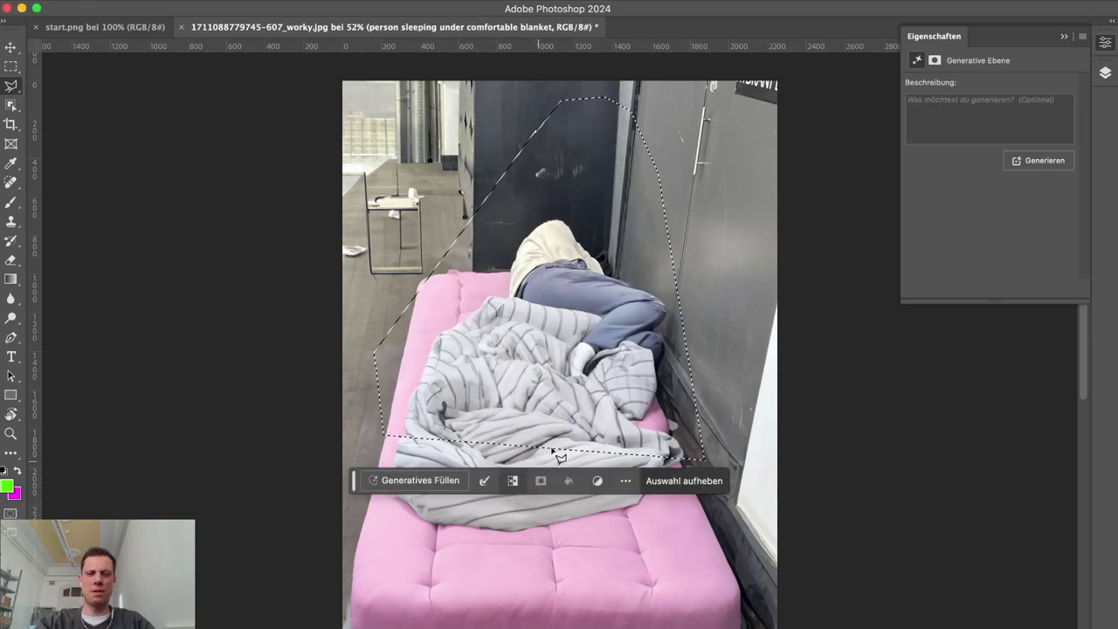
{"action": "left_click", "coordinate": [586, 92]}
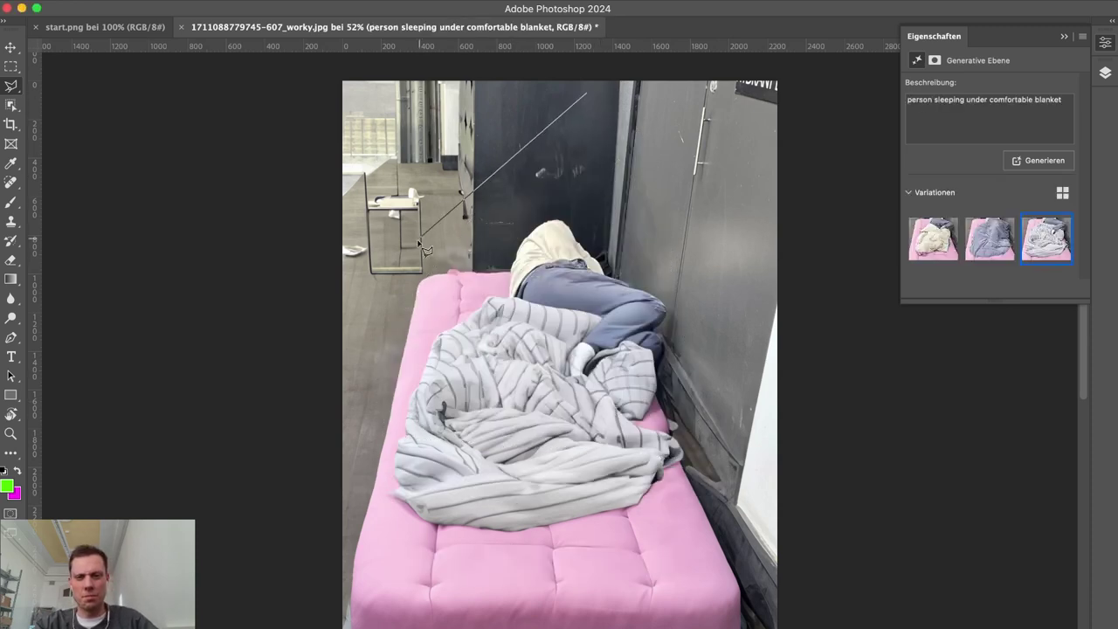
{"action": "left_click", "coordinate": [408, 263]}
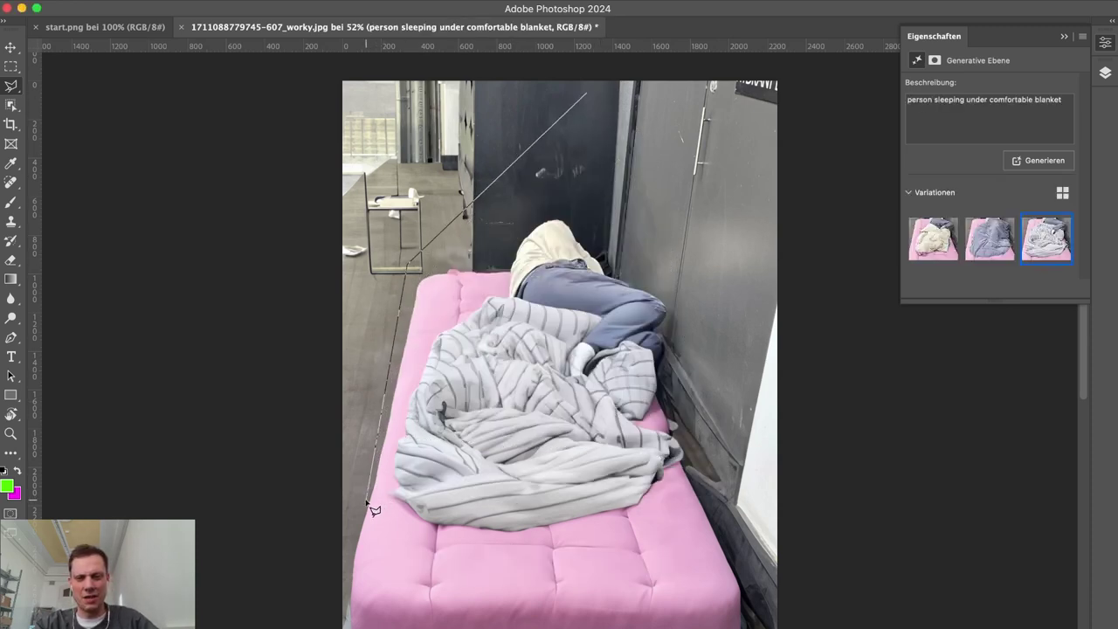
{"action": "left_click", "coordinate": [367, 501]}
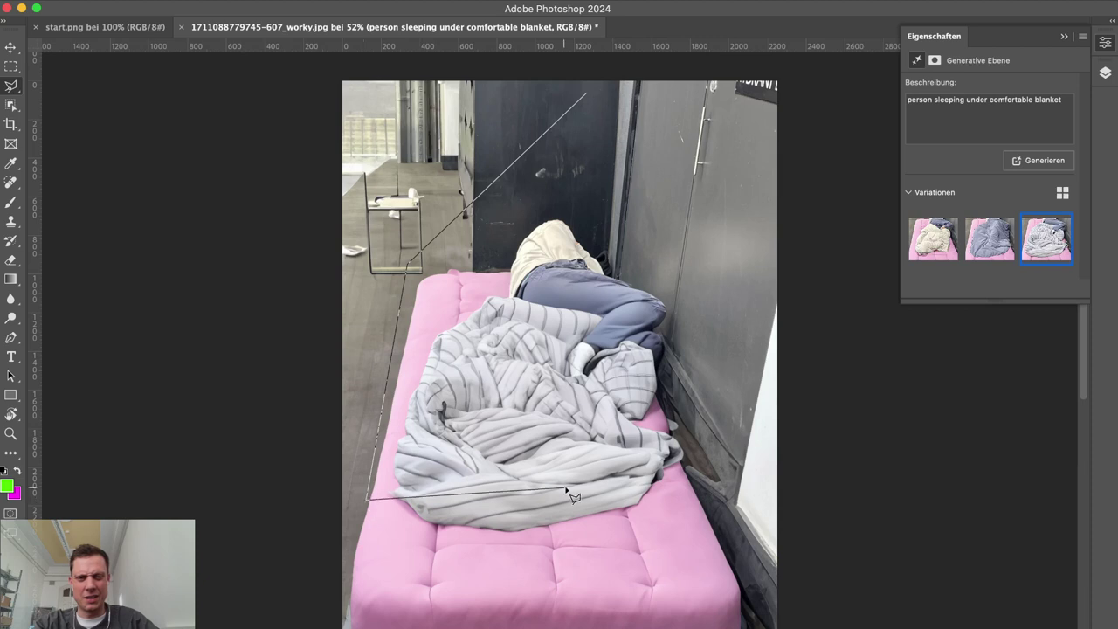
{"action": "left_click", "coordinate": [622, 503]}
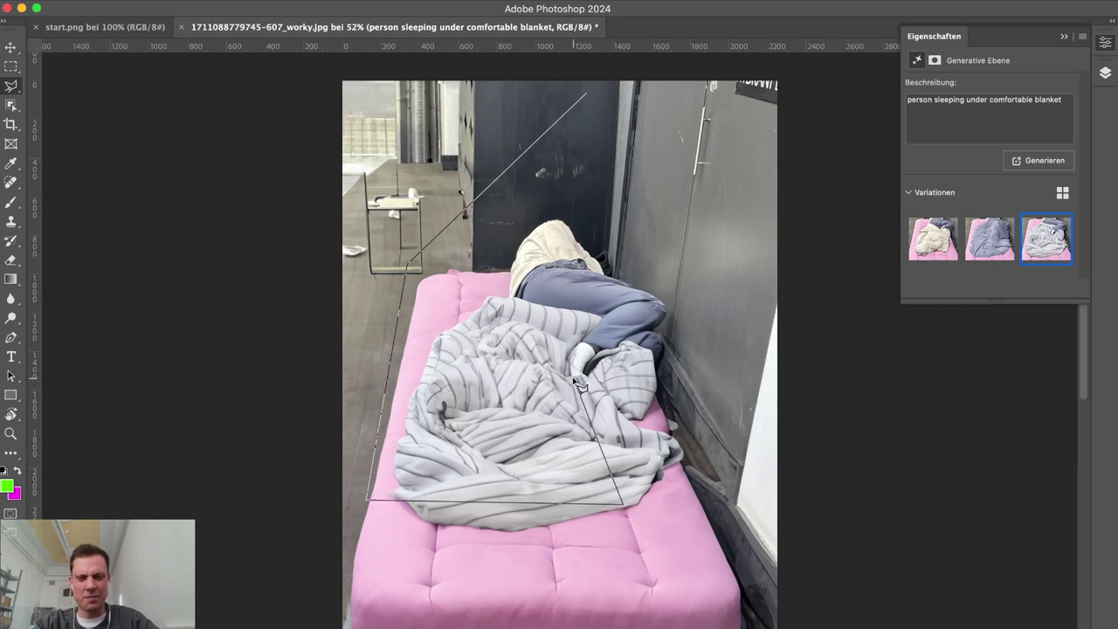
{"action": "key", "text": "Escape"}
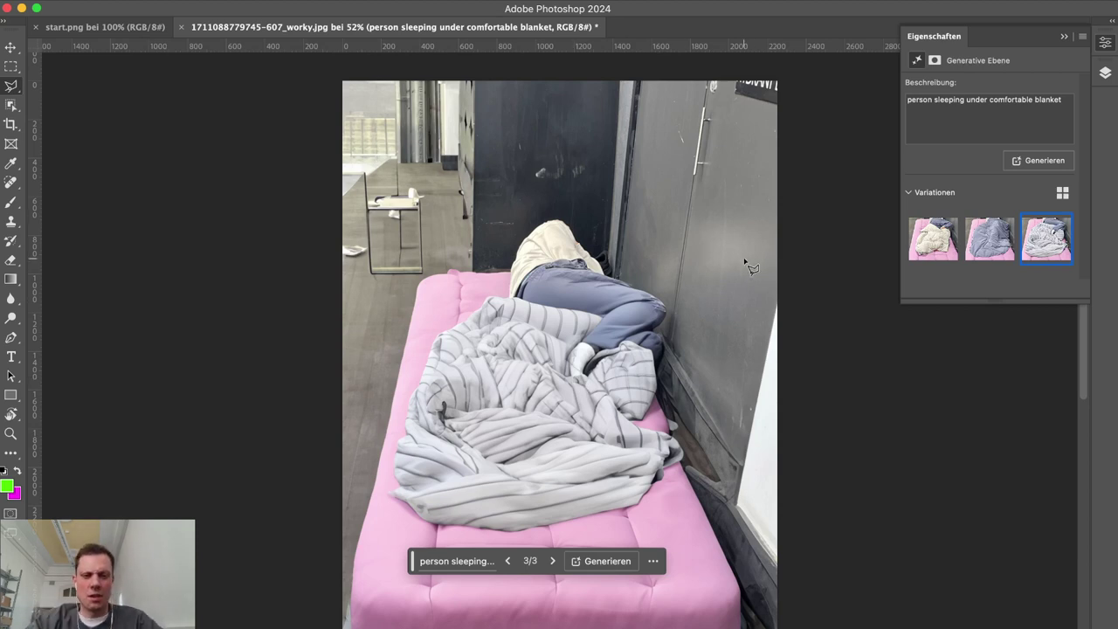
Step: Outline a pointed, tent-shaped polygonal selection from the dark wall down around the sleeping person, the mattress edge and most of the blanket
{"action": "left_click", "coordinate": [544, 122]}
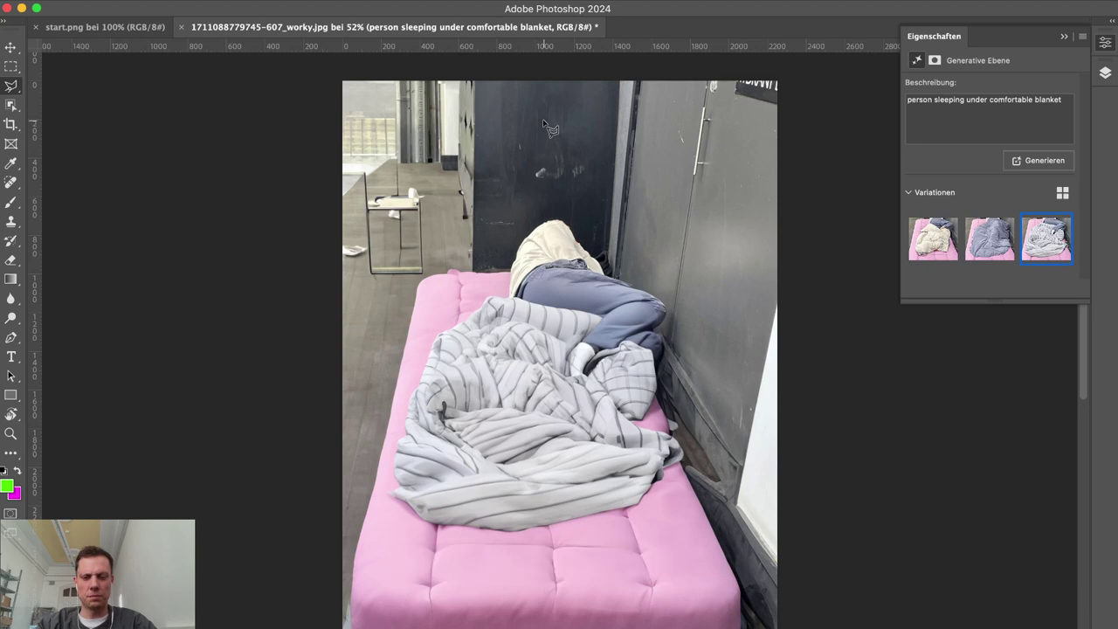
{"action": "left_click", "coordinate": [424, 280]}
{"action": "left_click", "coordinate": [383, 455]}
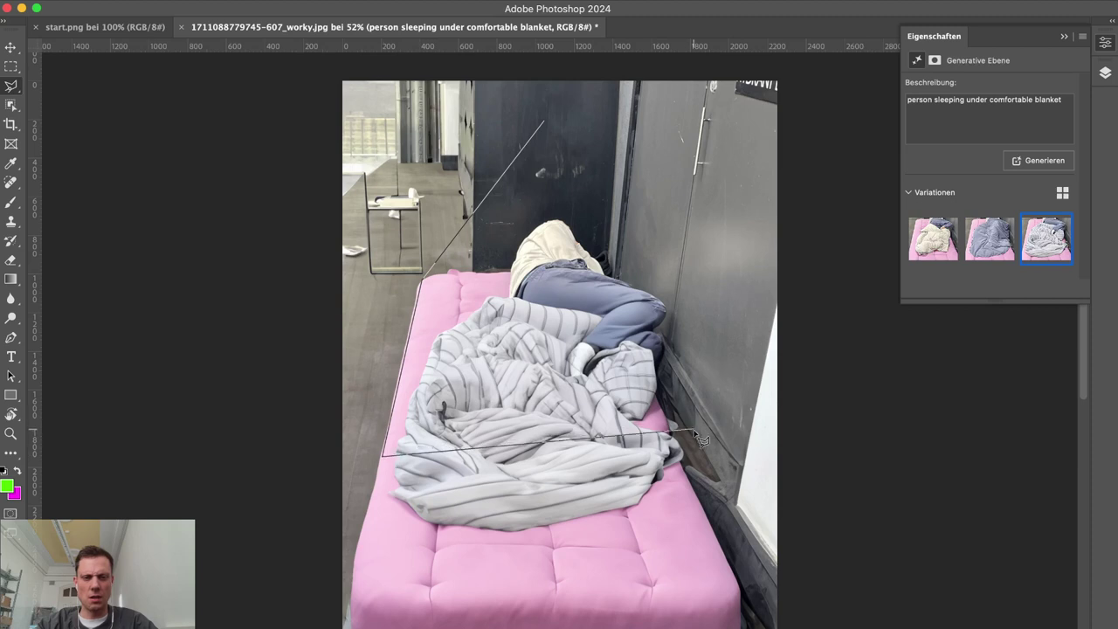
{"action": "left_click", "coordinate": [721, 448]}
{"action": "left_click", "coordinate": [678, 281]}
{"action": "left_click", "coordinate": [669, 243]}
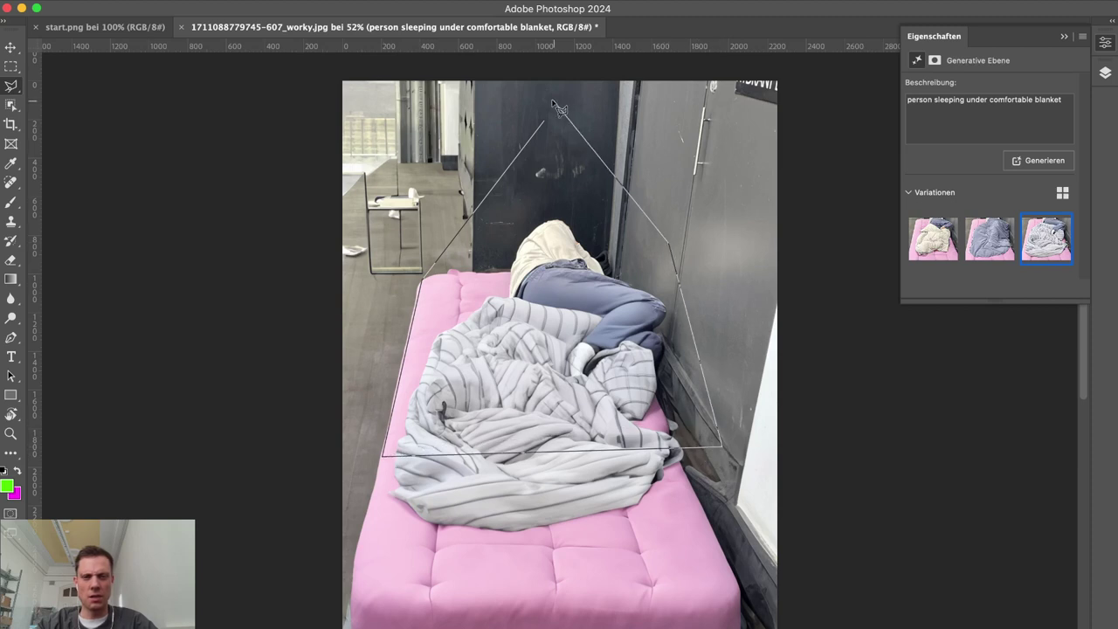
{"action": "left_click", "coordinate": [545, 122]}
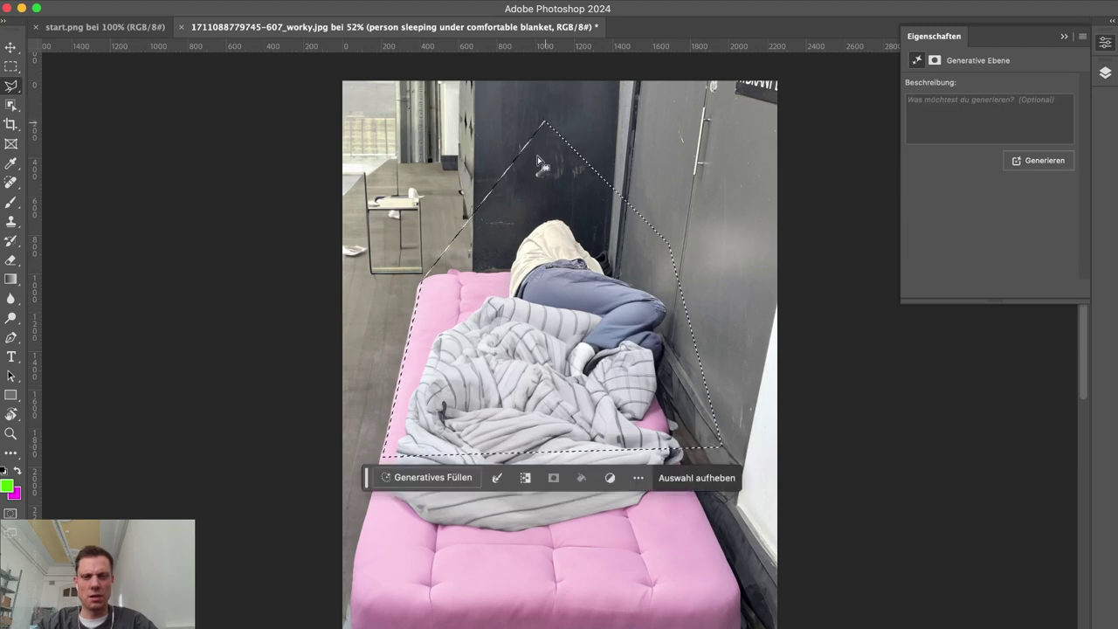
Step: Run Generative Fill on the pointed selection with the prompt "closed tent, no inside"
{"action": "left_click", "coordinate": [432, 476]}
{"action": "type", "text": "clos"}
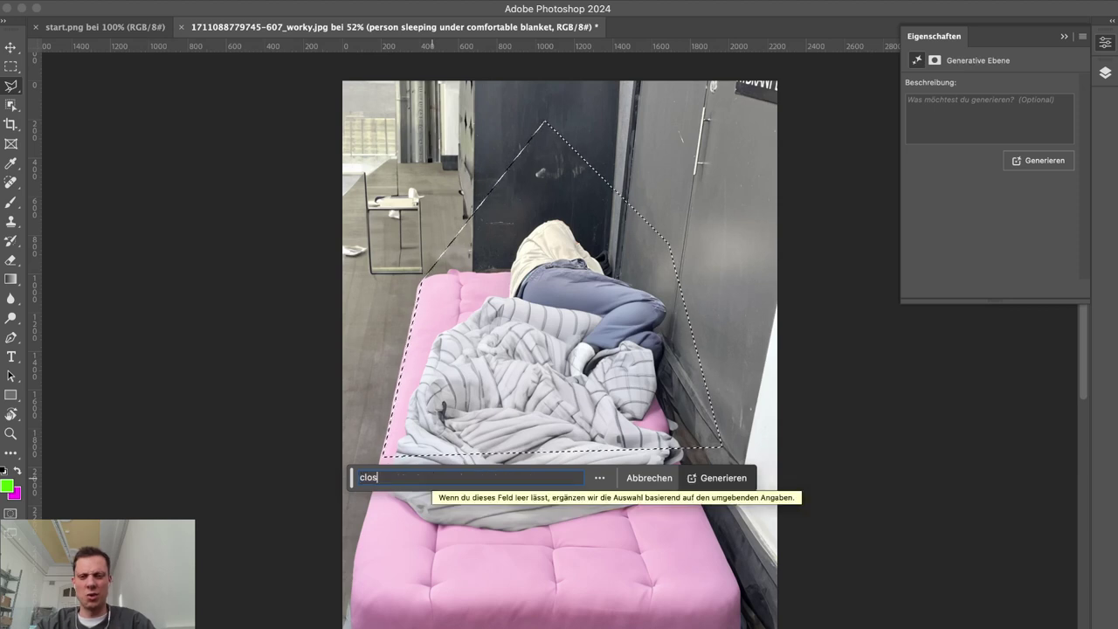
{"action": "type", "text": "ed tebn"}
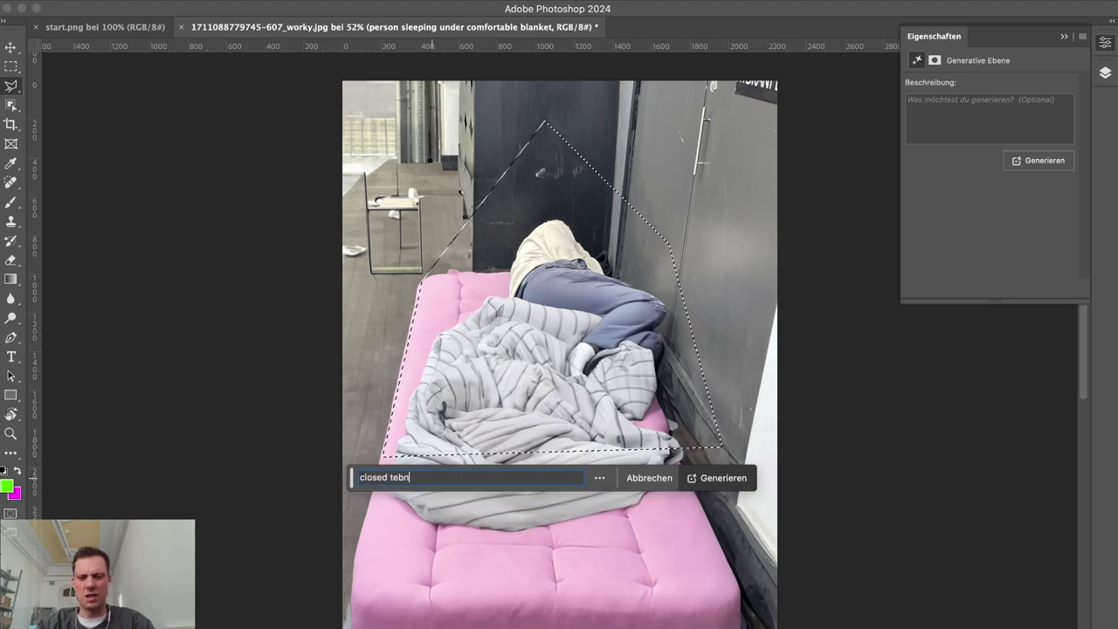
{"action": "key", "text": "BackSpace"}
{"action": "key", "text": "BackSpace"}
{"action": "type", "text": "nt,"}
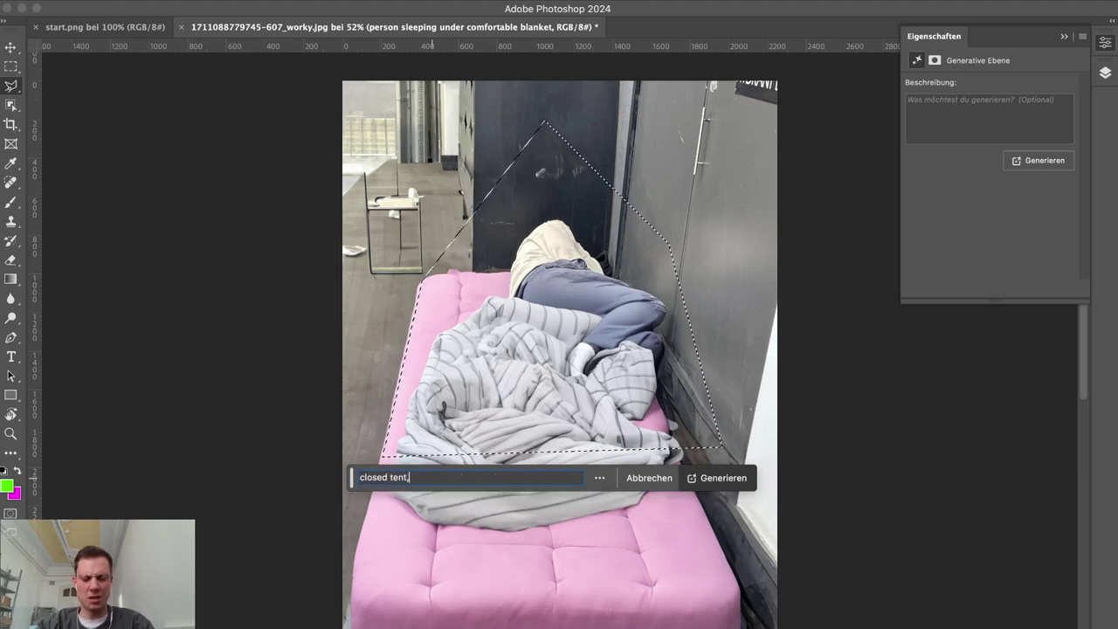
{"action": "type", "text": " no inside"}
{"action": "key", "text": "Return"}
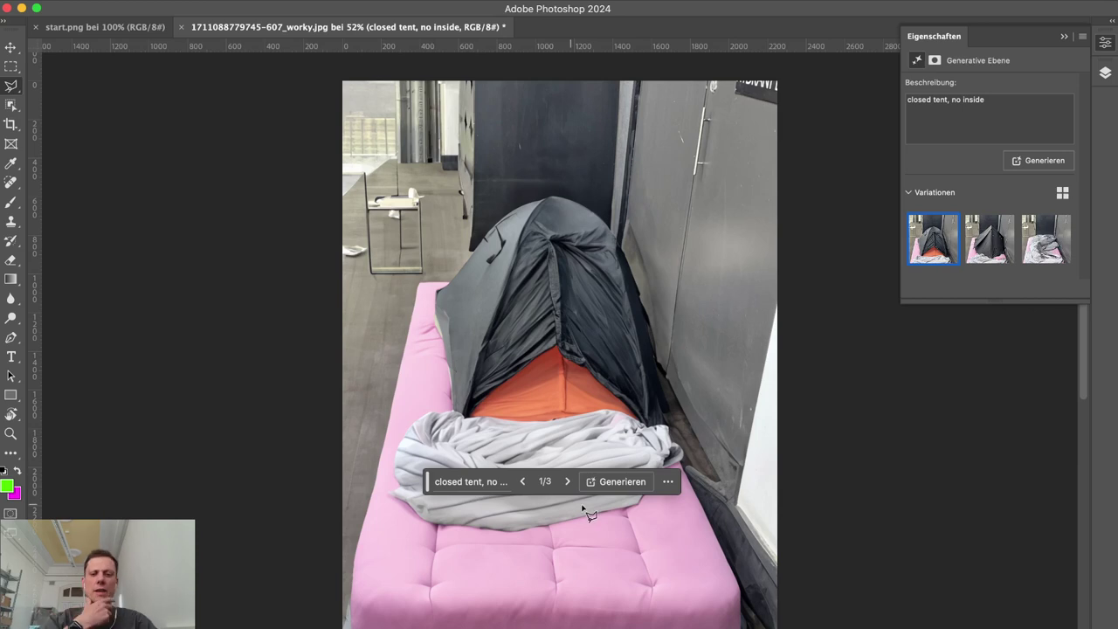
Step: Compare the three generated variations, moving the contextual task bar off the blanket, and choose the second one with the closed dark tent
{"action": "left_click", "coordinate": [568, 481]}
{"action": "left_click", "coordinate": [568, 481]}
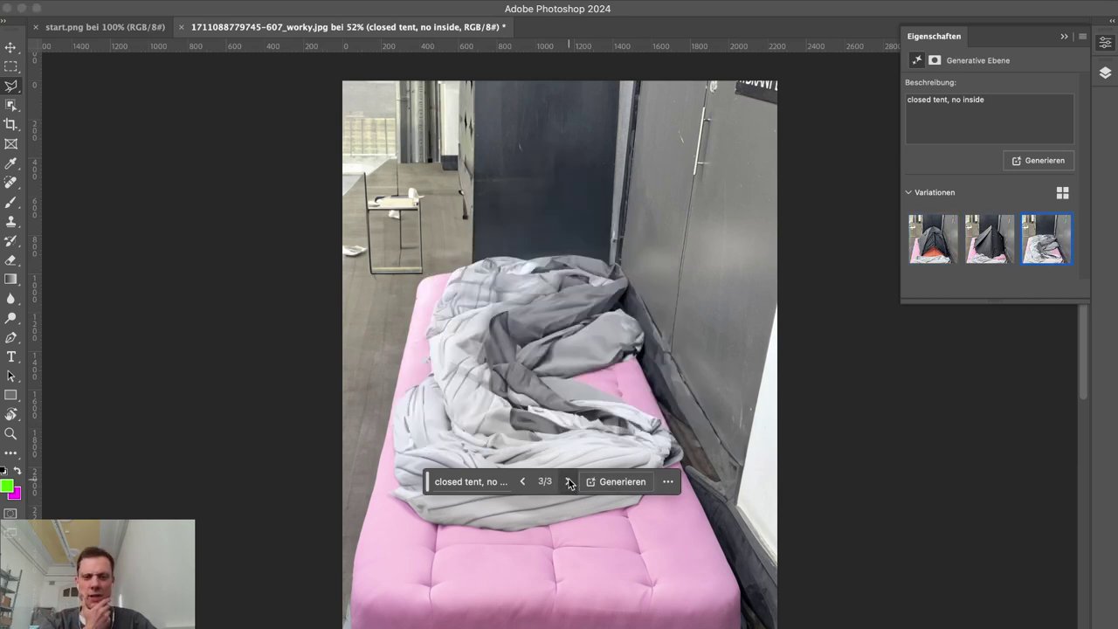
{"action": "left_click_drag", "start_coordinate": [428, 486], "coordinate": [421, 598]}
{"action": "left_click", "coordinate": [516, 595]}
{"action": "left_click", "coordinate": [516, 595]}
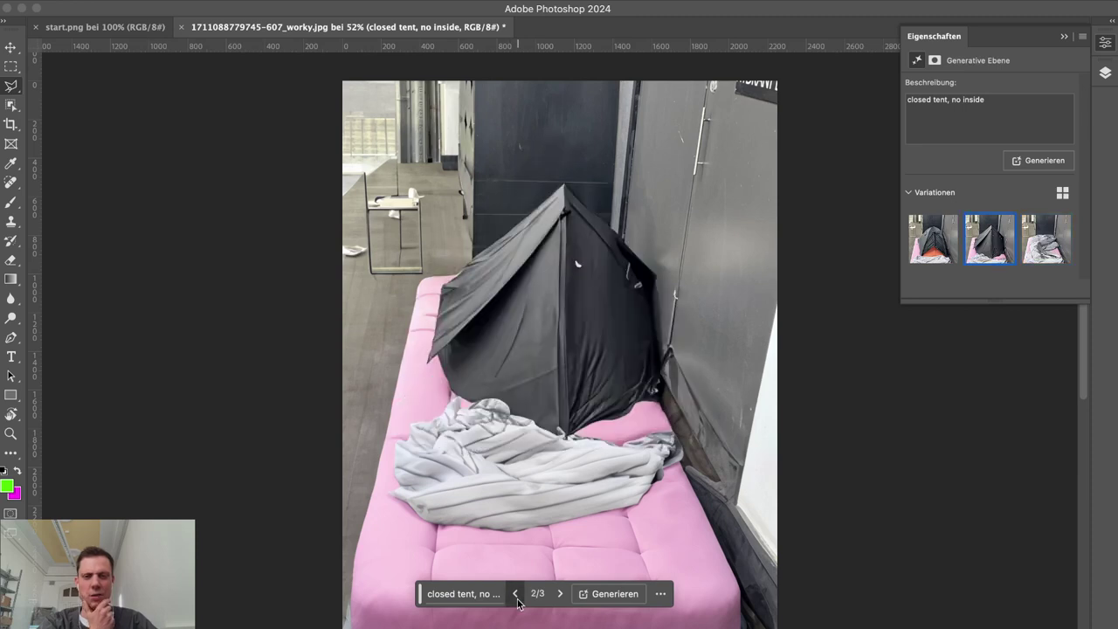
{"action": "left_click", "coordinate": [562, 596]}
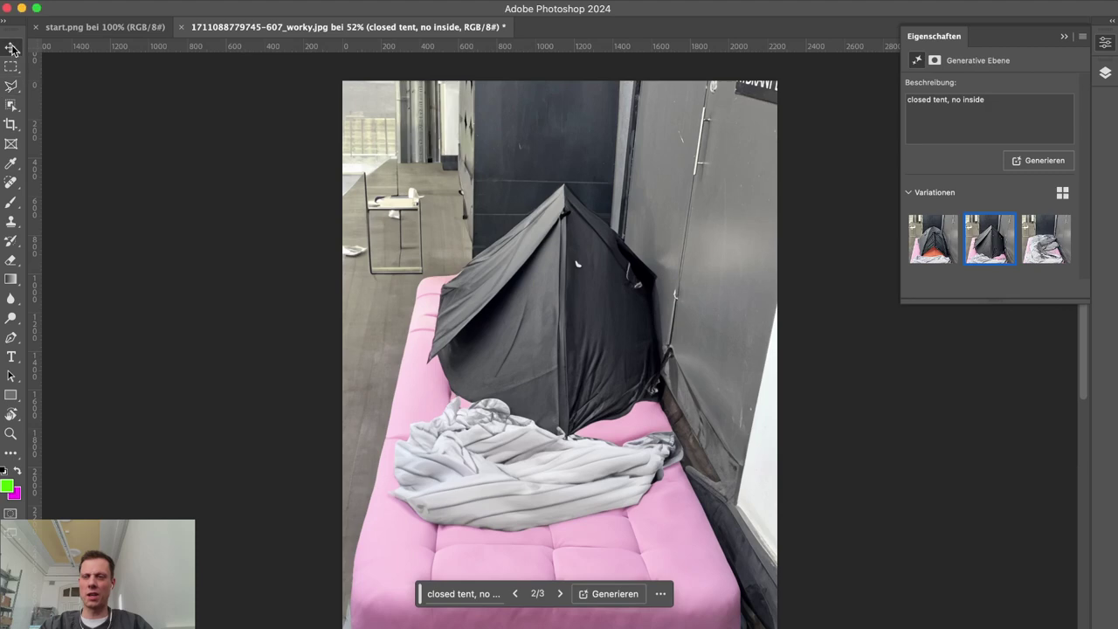
{"action": "left_click", "coordinate": [153, 1]}
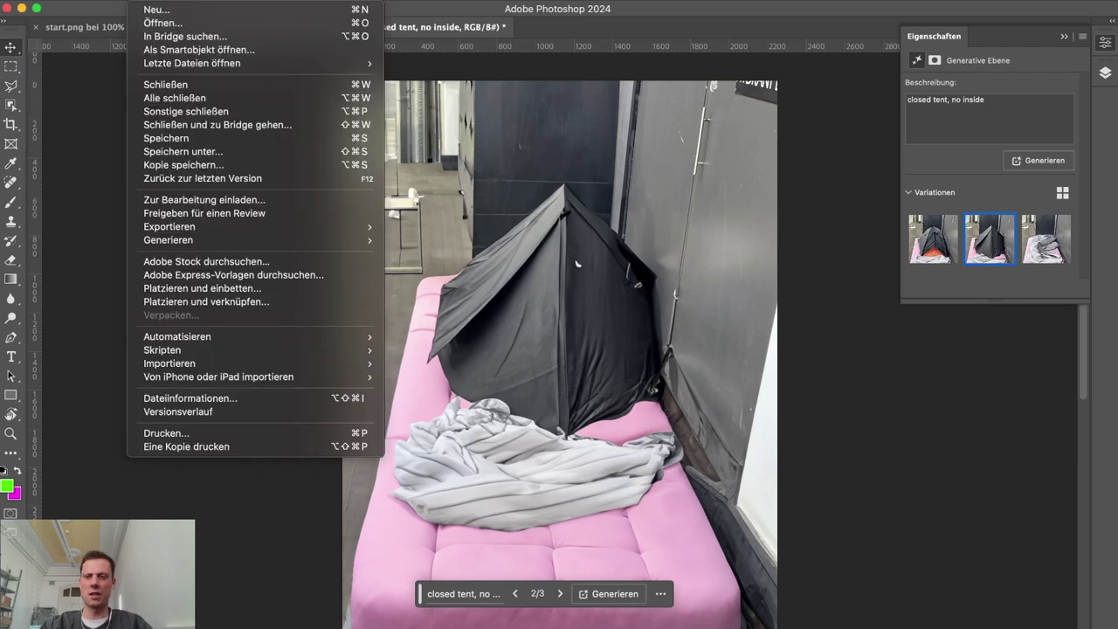
{"action": "mouse_move", "coordinate": [262, 226]}
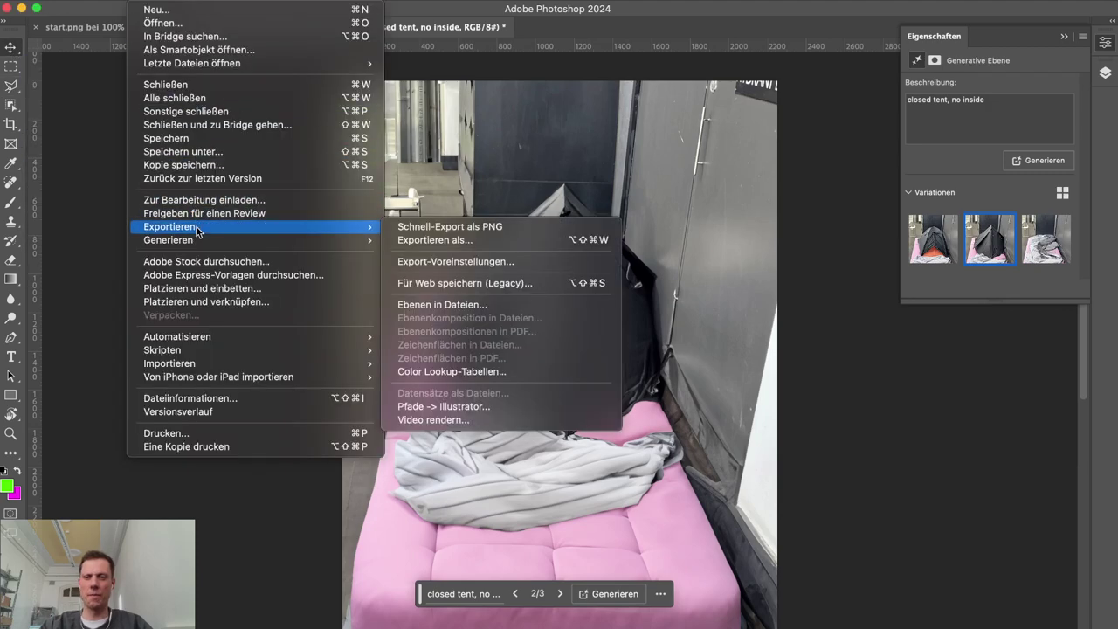
{"action": "left_click", "coordinate": [462, 283]}
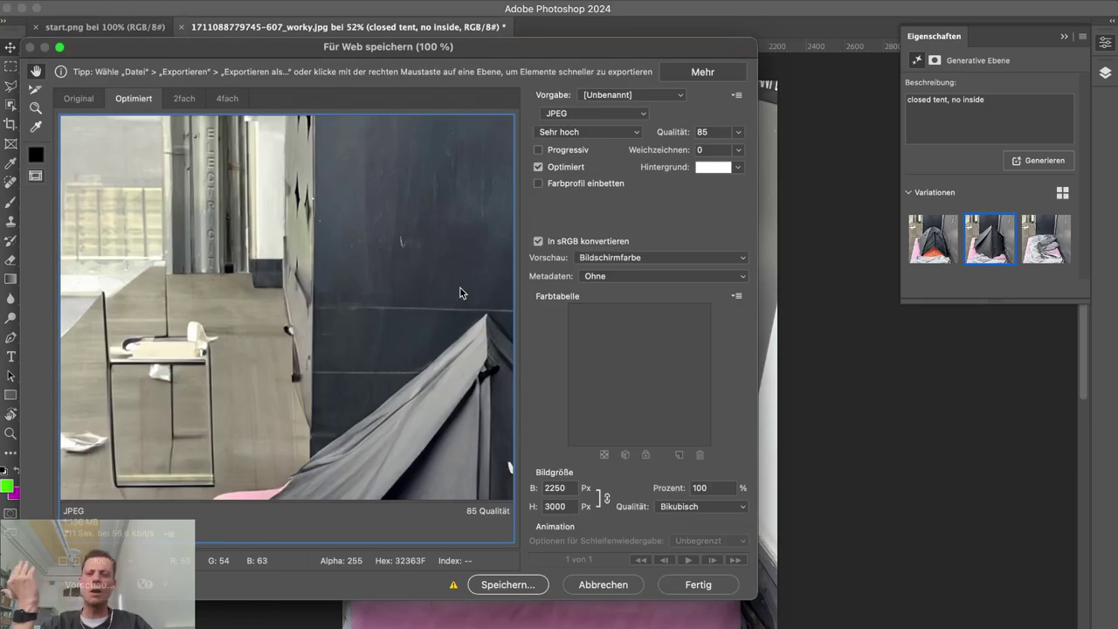
{"action": "left_click", "coordinate": [508, 584]}
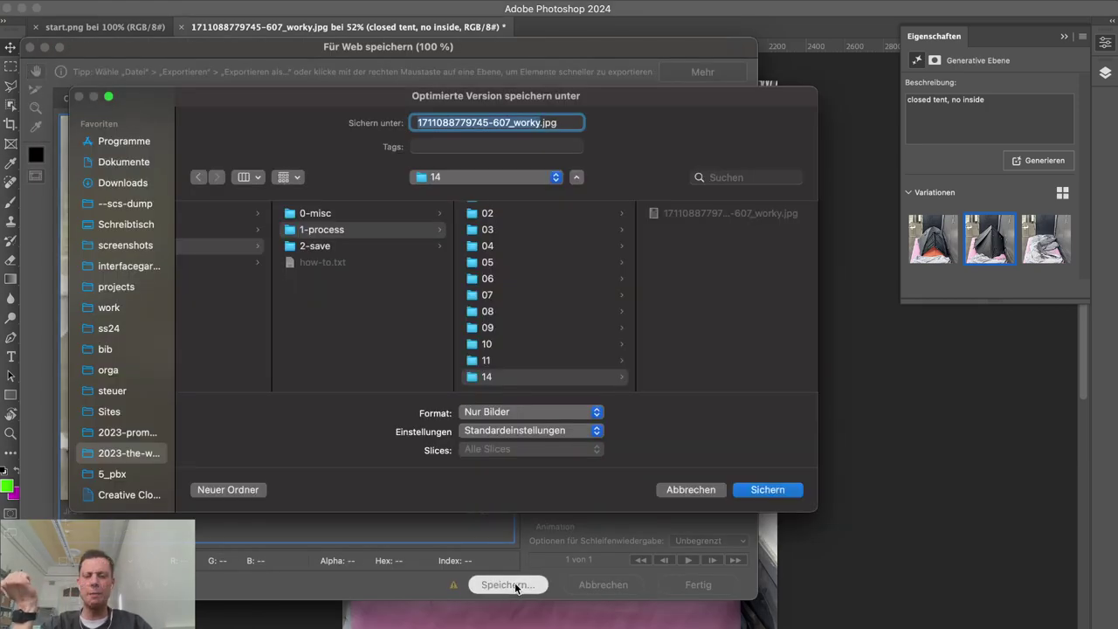
{"action": "left_click", "coordinate": [520, 374]}
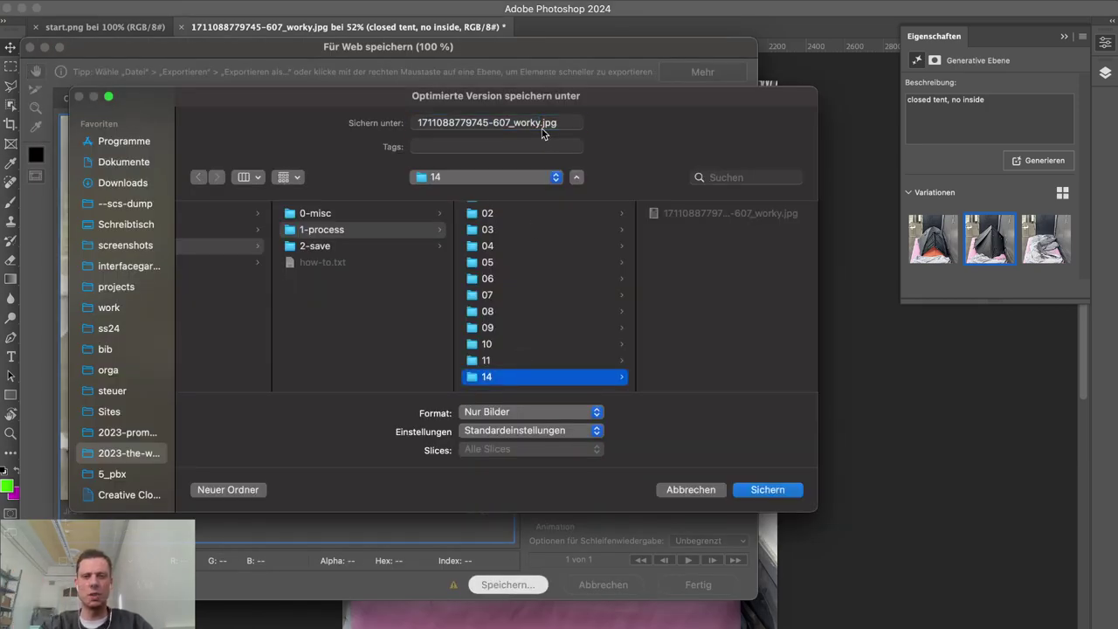
{"action": "left_click", "coordinate": [542, 128]}
{"action": "type", "text": "--repaired"}
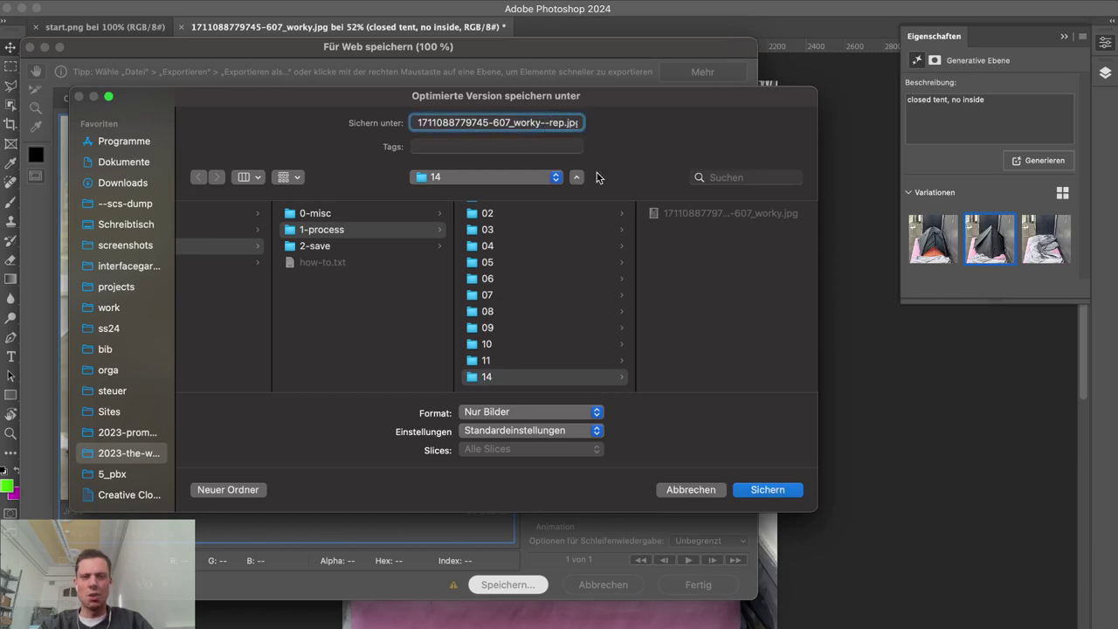
{"action": "left_click", "coordinate": [758, 492]}
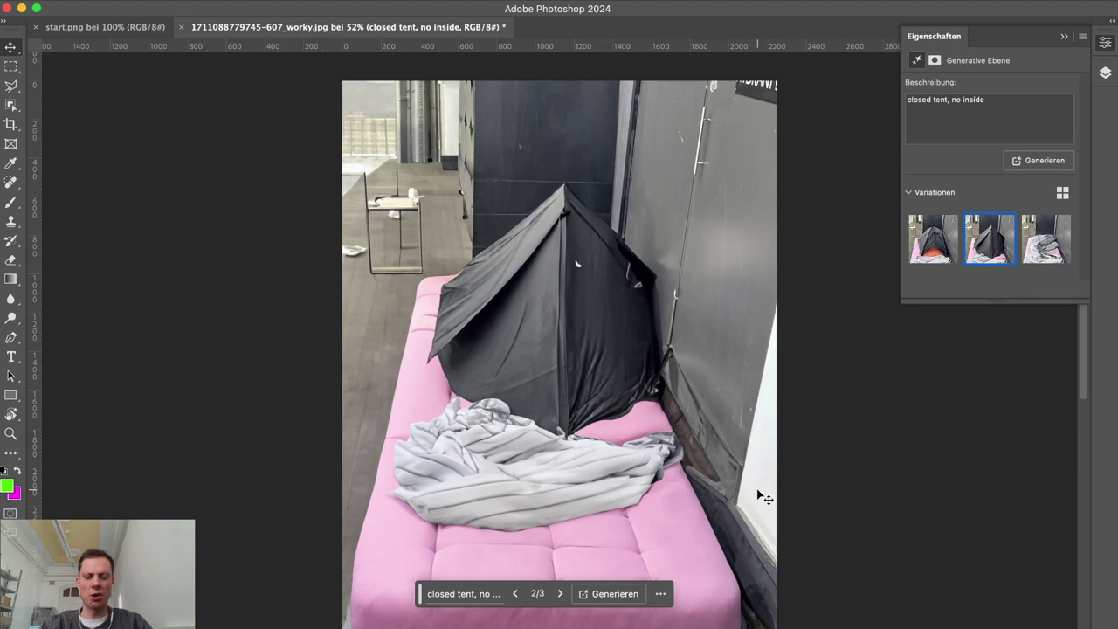
{"action": "key", "text": "super+Tab"}
{"action": "key", "text": "super+Tab"}
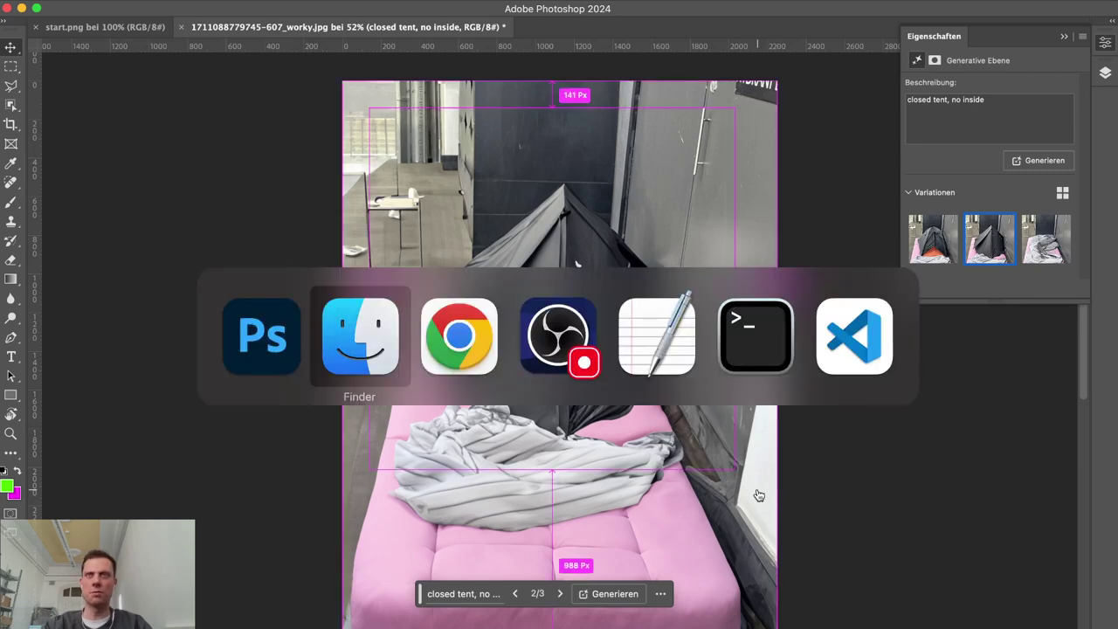
{"action": "key", "text": "super+Tab"}
{"action": "key", "text": "super+Tab"}
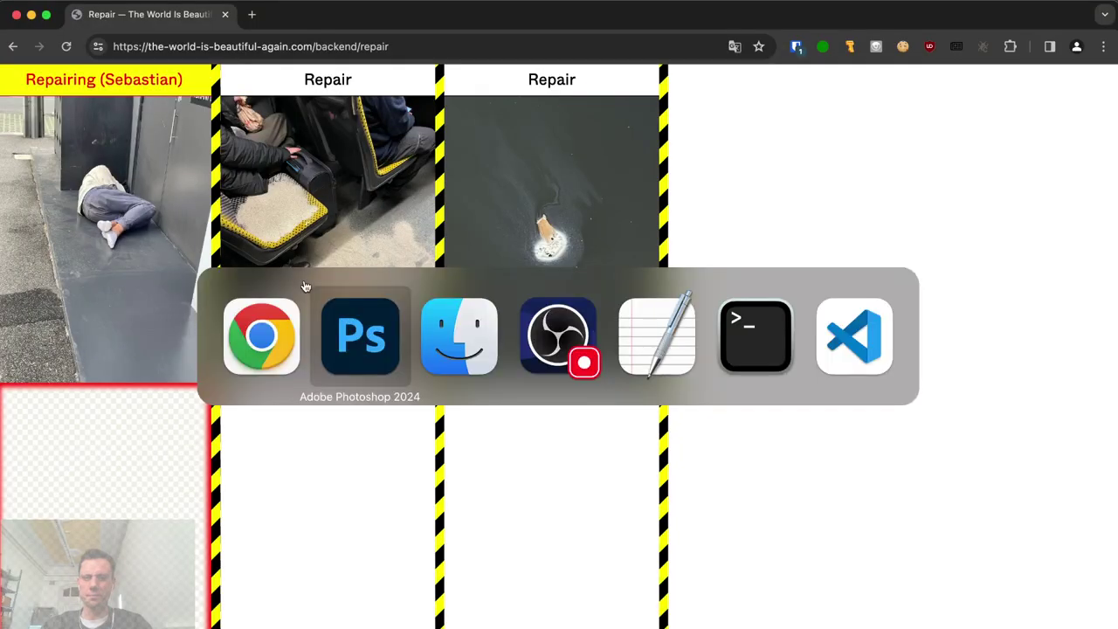
{"action": "key", "text": "space"}
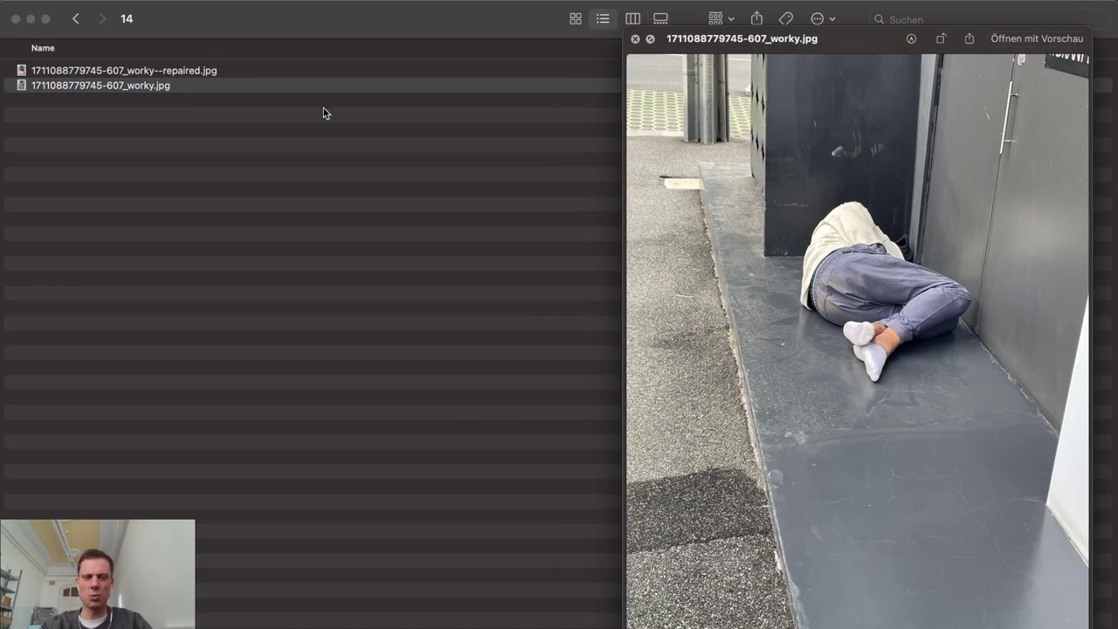
{"action": "key", "text": "Up"}
{"action": "key", "text": "Up"}
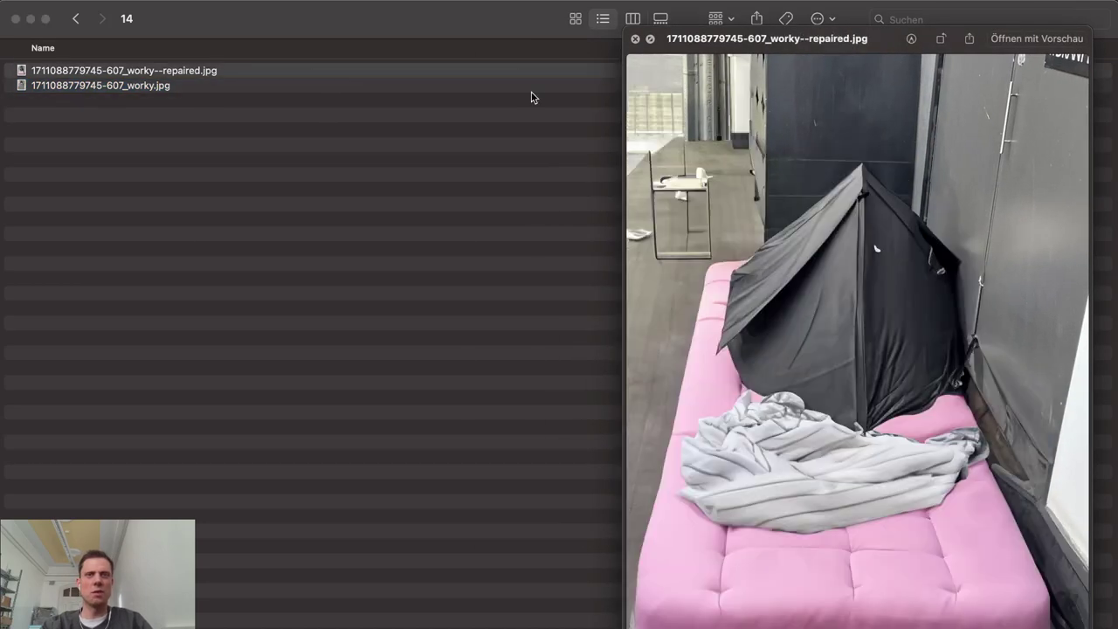
{"action": "key", "text": "Down"}
{"action": "key", "text": "Up"}
{"action": "key", "text": "Down"}
{"action": "key", "text": "Up"}
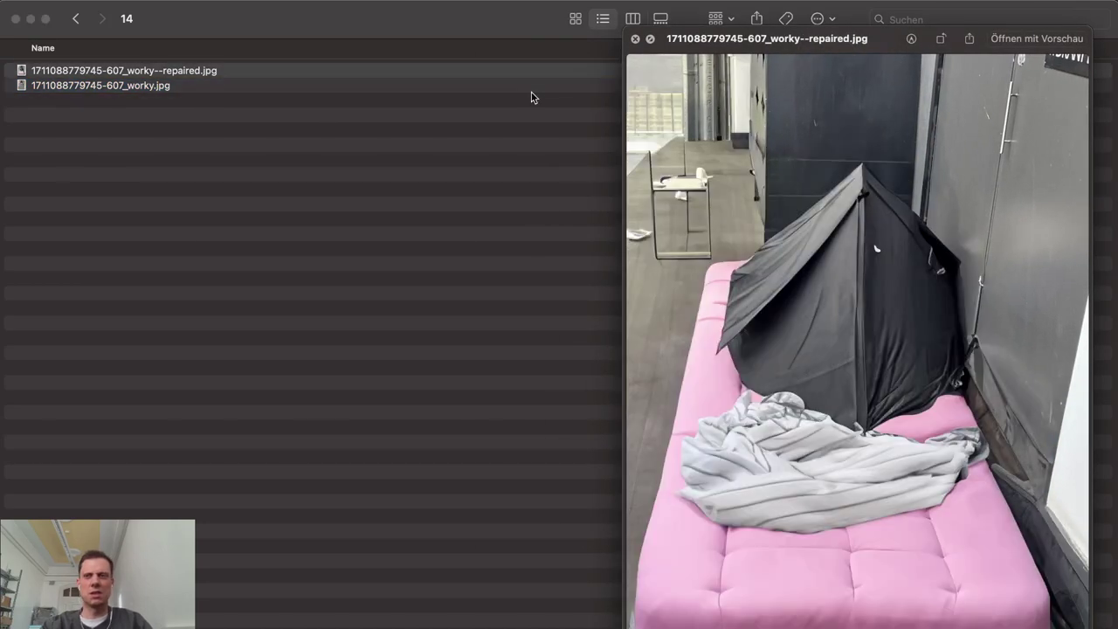
{"action": "key", "text": "space"}
{"action": "left_click_drag", "start_coordinate": [274, 72], "coordinate": [112, 544]}
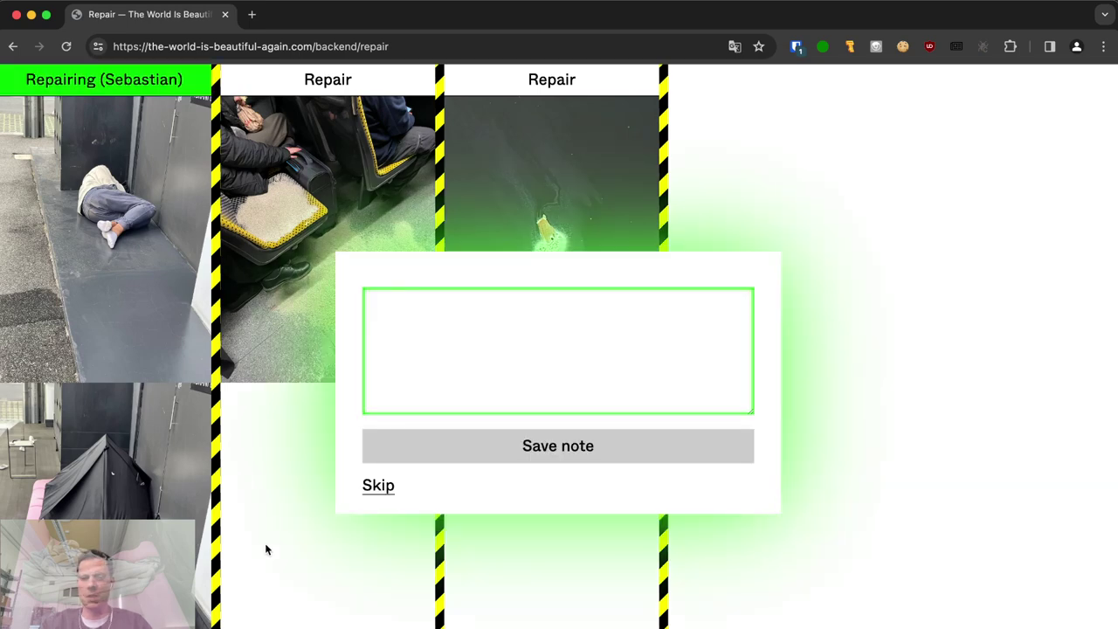
{"action": "left_click", "coordinate": [369, 489]}
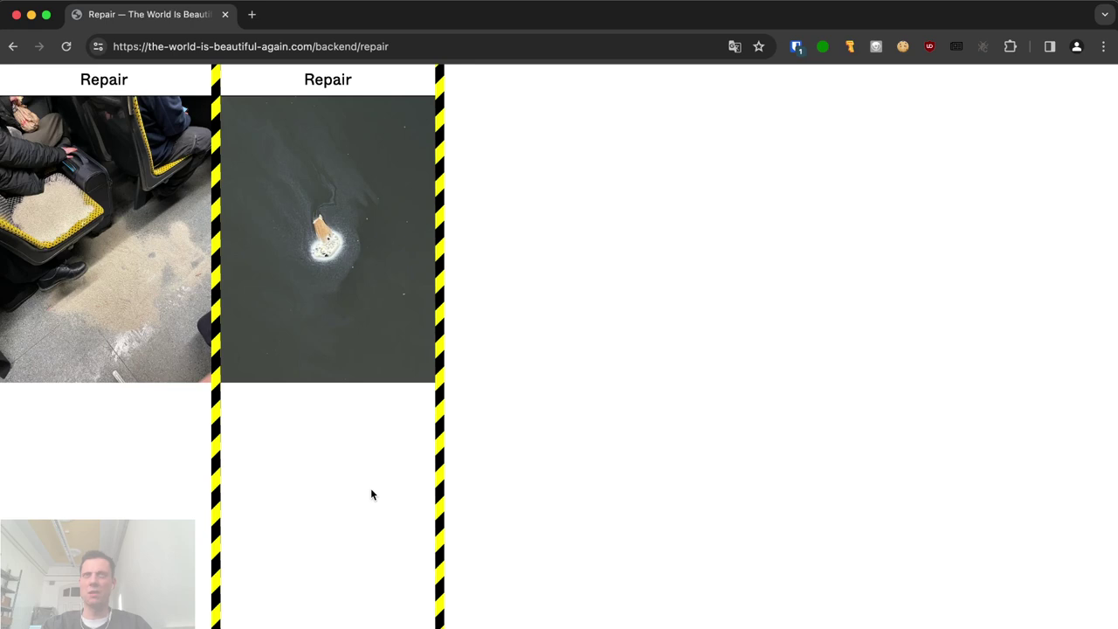
{"action": "left_click", "coordinate": [107, 78]}
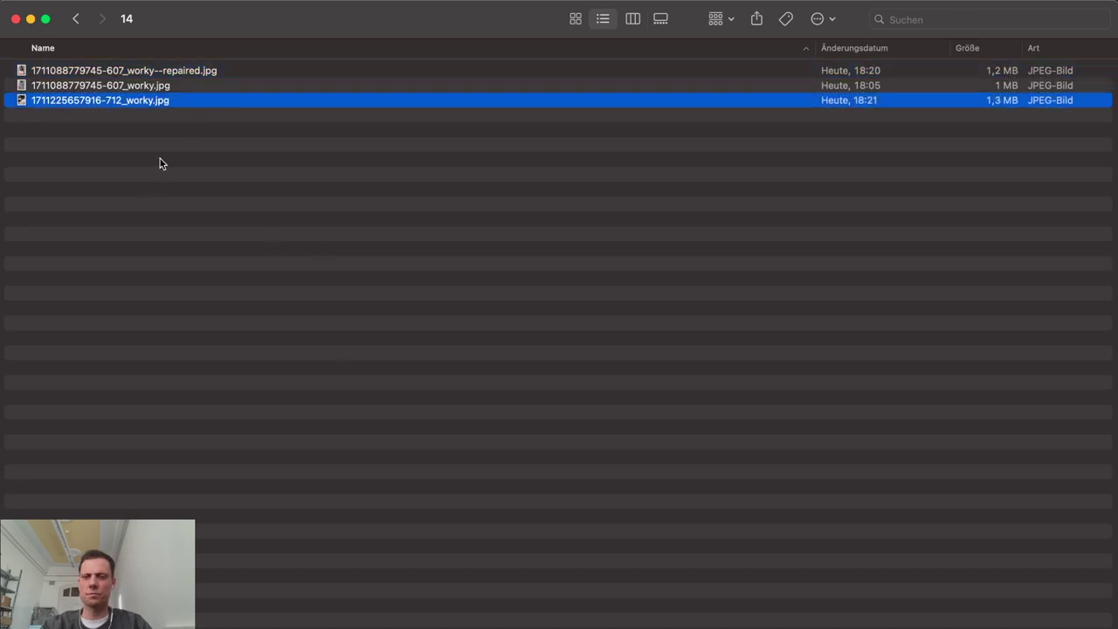
{"action": "right_click", "coordinate": [175, 105]}
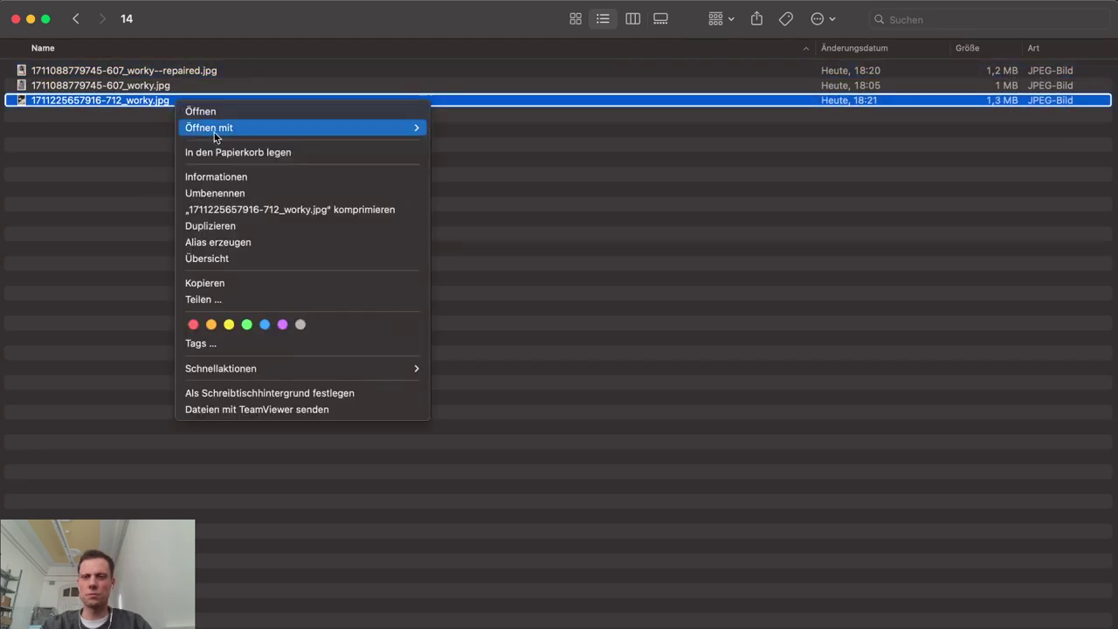
{"action": "mouse_move", "coordinate": [262, 127]}
{"action": "left_click", "coordinate": [473, 199]}
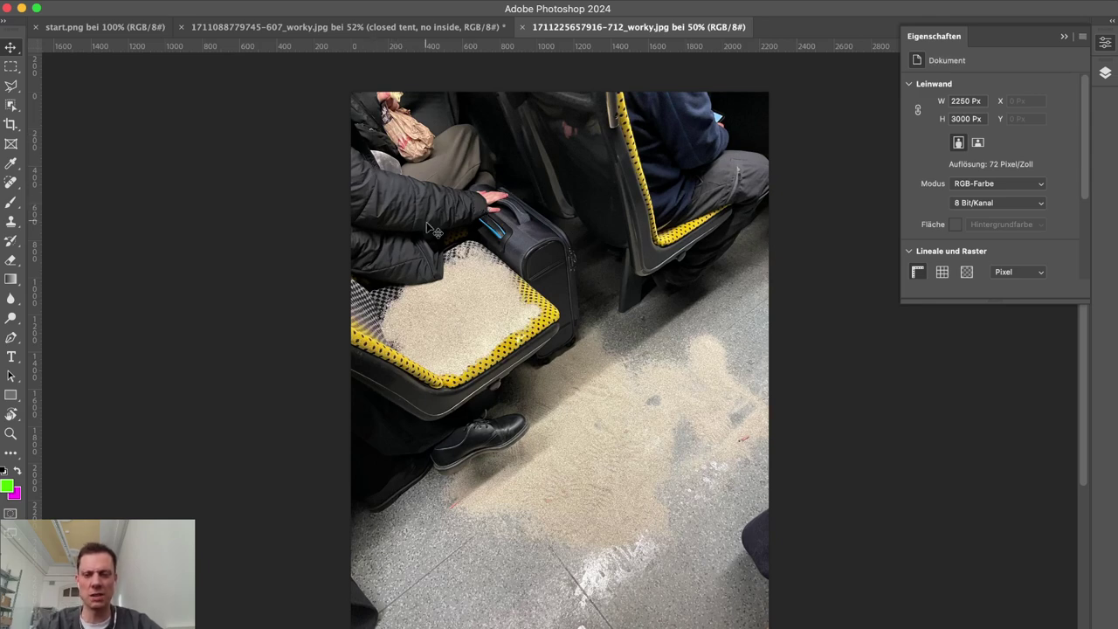
Step: Examine the bus photo closely, including the sand on seat and floor, the suitcase, the paper bag and the floor debris
{"action": "scroll", "coordinate": [381, 140], "scroll_direction": "up", "scroll_amount": 5}
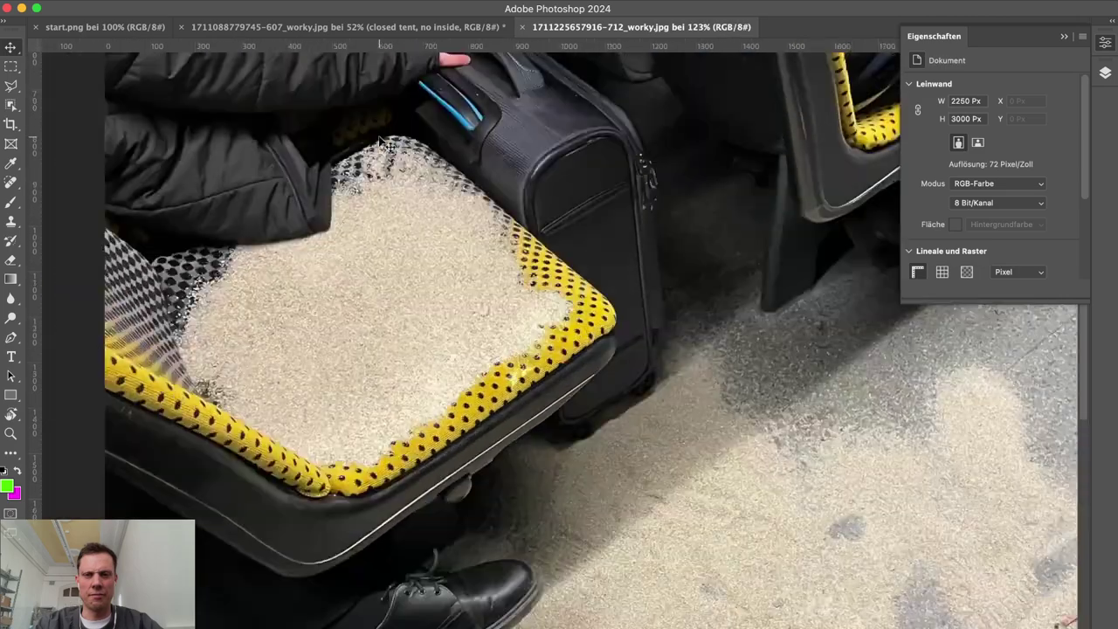
{"action": "scroll", "coordinate": [381, 140], "scroll_direction": "up", "scroll_amount": 5}
{"action": "scroll", "coordinate": [378, 136], "scroll_direction": "down", "scroll_amount": 10}
{"action": "scroll", "coordinate": [378, 135], "scroll_direction": "right", "scroll_amount": 8}
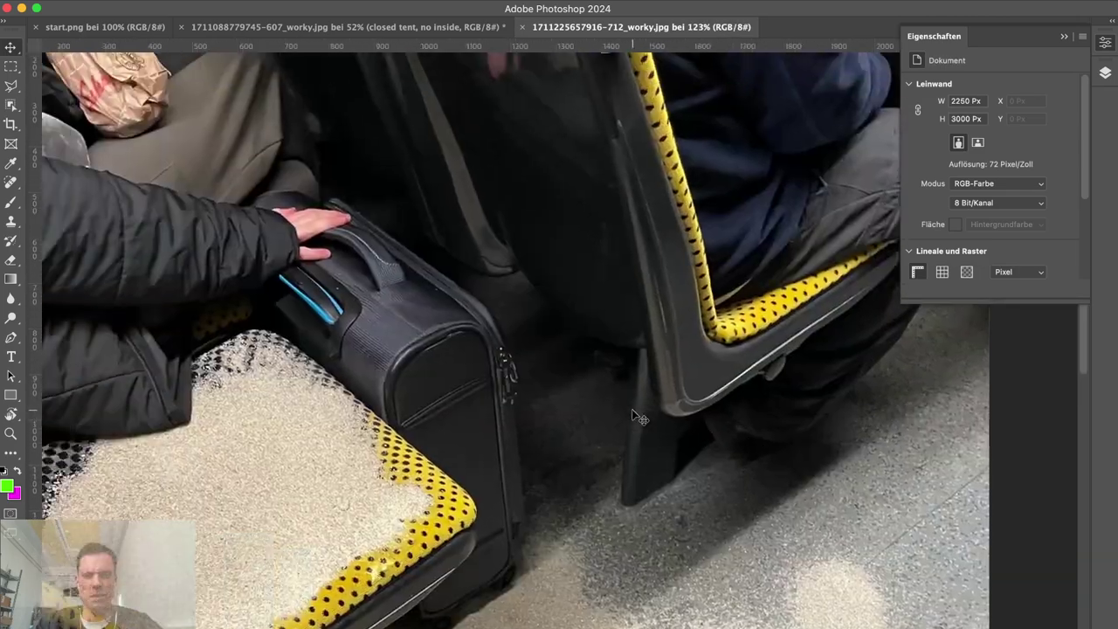
{"action": "scroll", "coordinate": [447, 121], "scroll_direction": "up", "scroll_amount": 5}
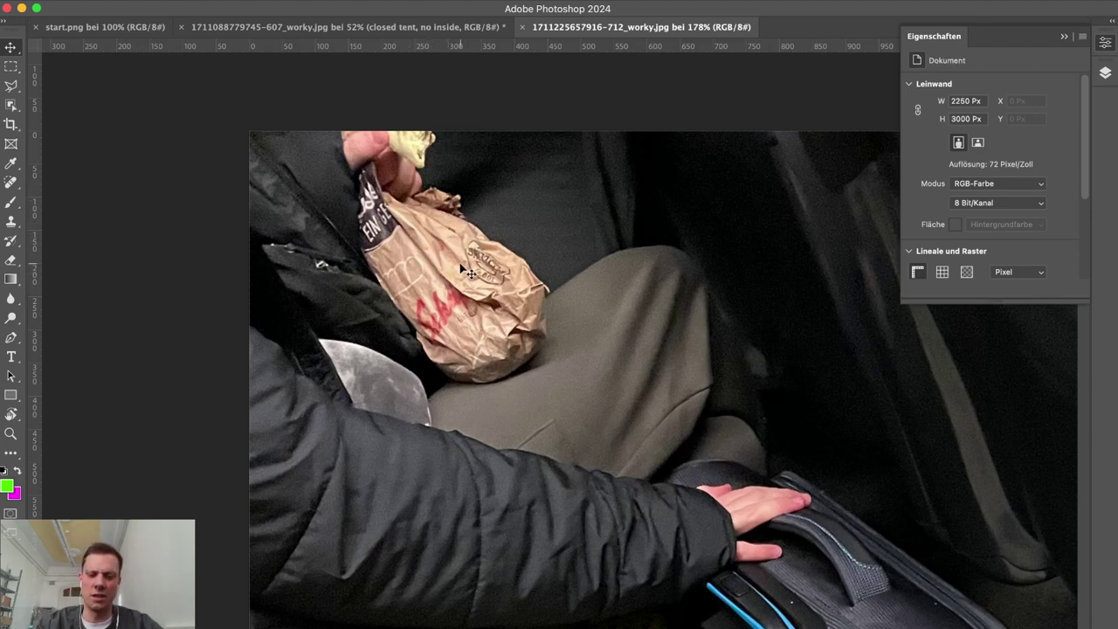
{"action": "scroll", "coordinate": [460, 265], "scroll_direction": "down", "scroll_amount": 10}
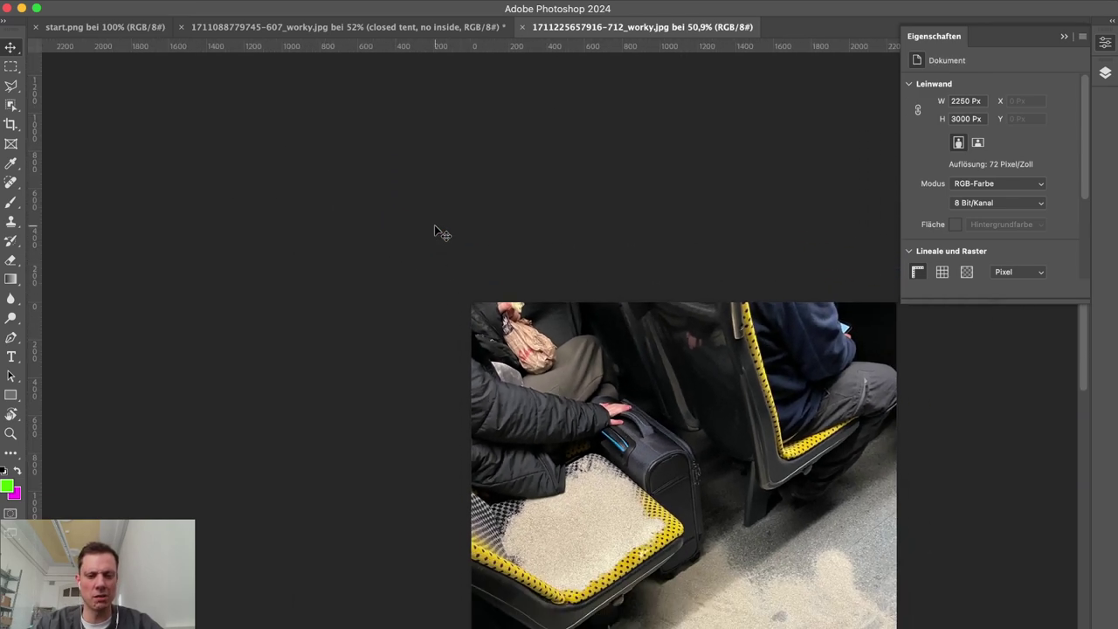
{"action": "scroll", "coordinate": [434, 224], "scroll_direction": "down", "scroll_amount": 5}
{"action": "scroll", "coordinate": [434, 224], "scroll_direction": "right", "scroll_amount": 3}
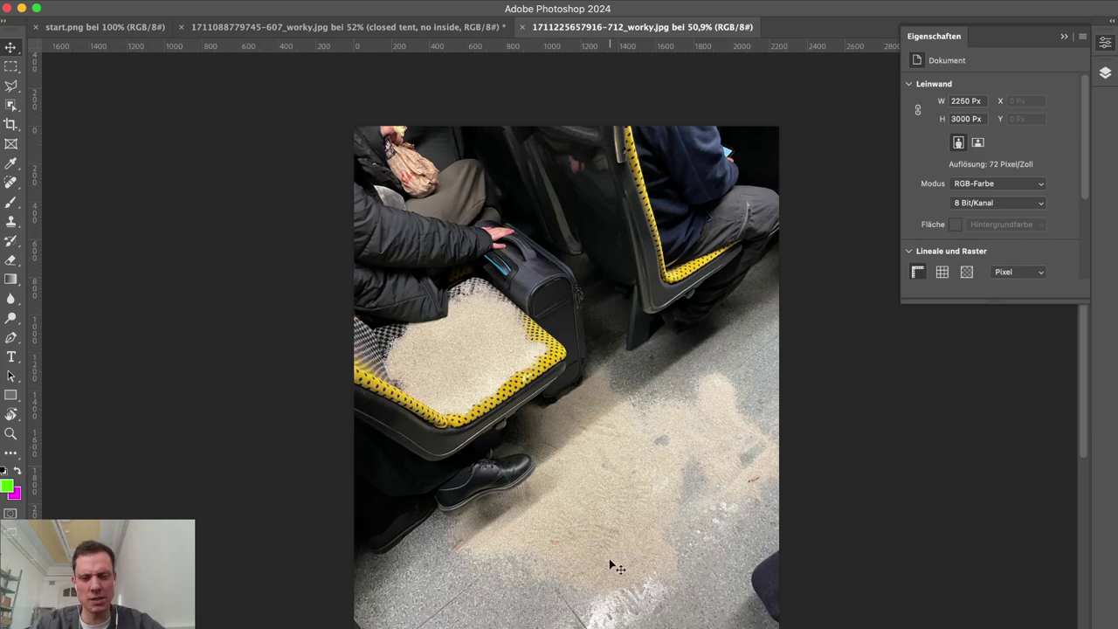
{"action": "scroll", "coordinate": [610, 559], "scroll_direction": "up", "scroll_amount": 5}
{"action": "scroll", "coordinate": [614, 568], "scroll_direction": "down", "scroll_amount": 10}
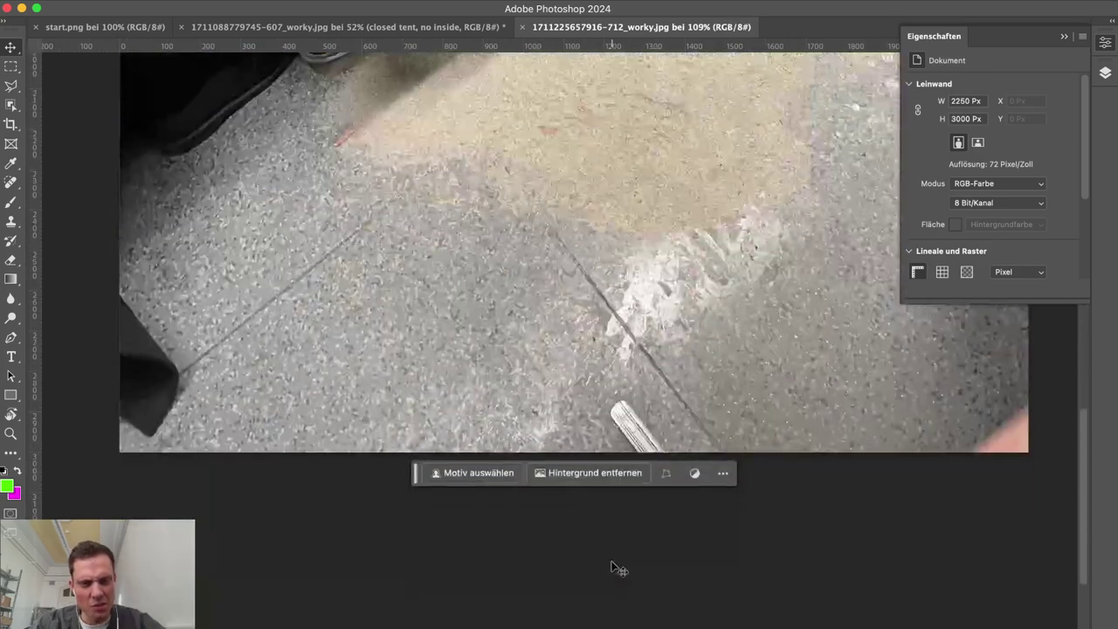
{"action": "scroll", "coordinate": [614, 569], "scroll_direction": "left", "scroll_amount": 3}
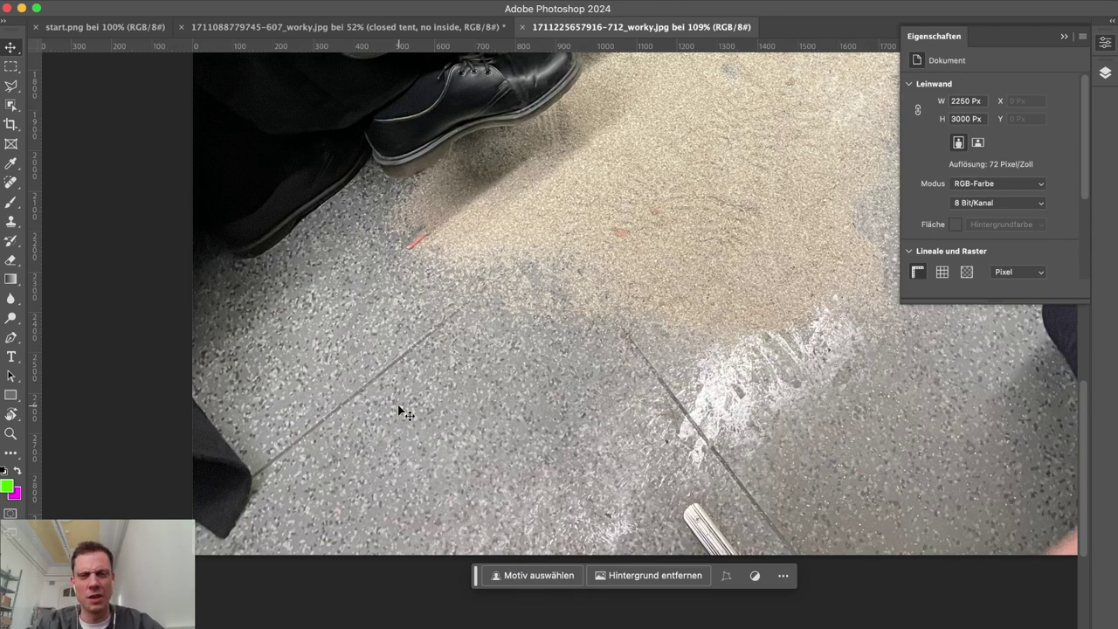
{"action": "scroll", "coordinate": [400, 412], "scroll_direction": "down", "scroll_amount": 6}
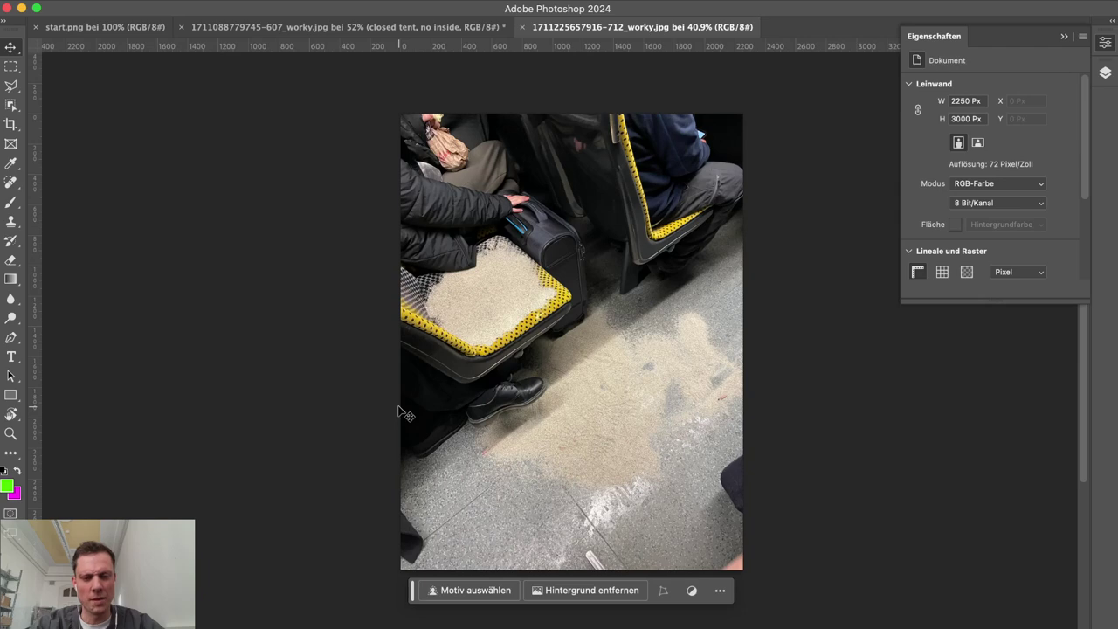
{"action": "scroll", "coordinate": [462, 519], "scroll_direction": "up", "scroll_amount": 5}
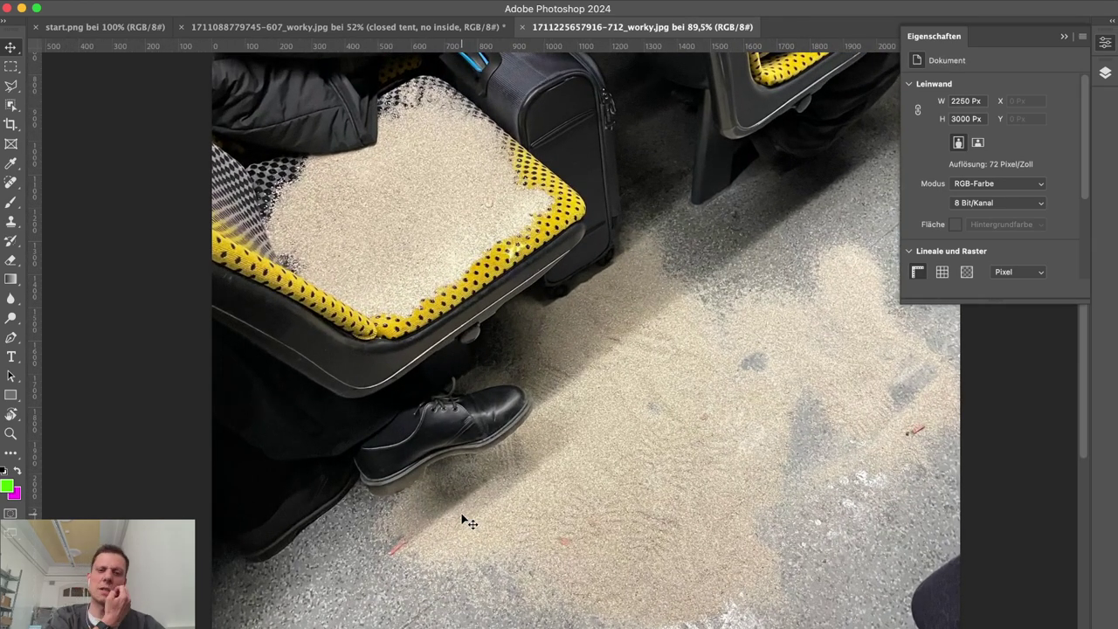
{"action": "scroll", "coordinate": [462, 518], "scroll_direction": "down", "scroll_amount": 6}
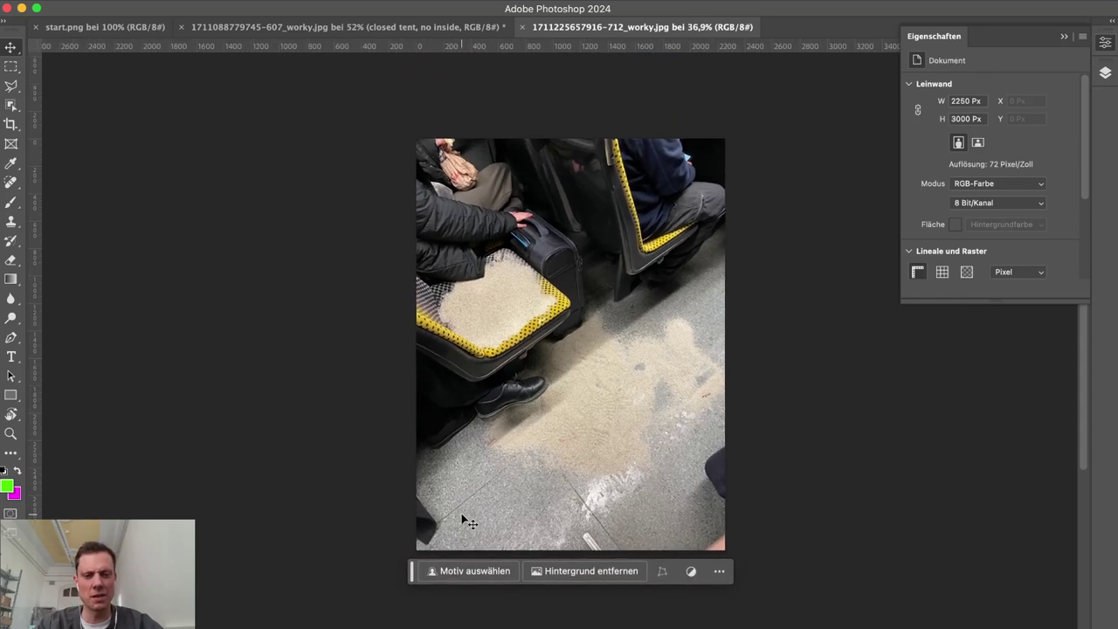
{"action": "scroll", "coordinate": [462, 519], "scroll_direction": "up", "scroll_amount": 2}
{"action": "scroll", "coordinate": [462, 519], "scroll_direction": "right", "scroll_amount": 1}
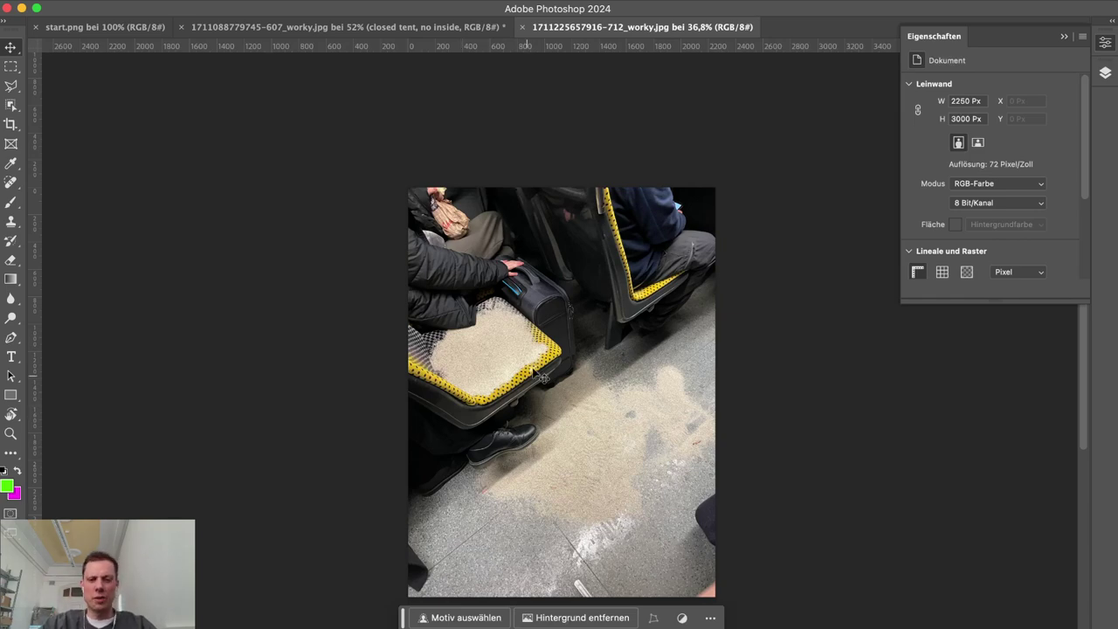
{"action": "scroll", "coordinate": [541, 320], "scroll_direction": "up", "scroll_amount": 4}
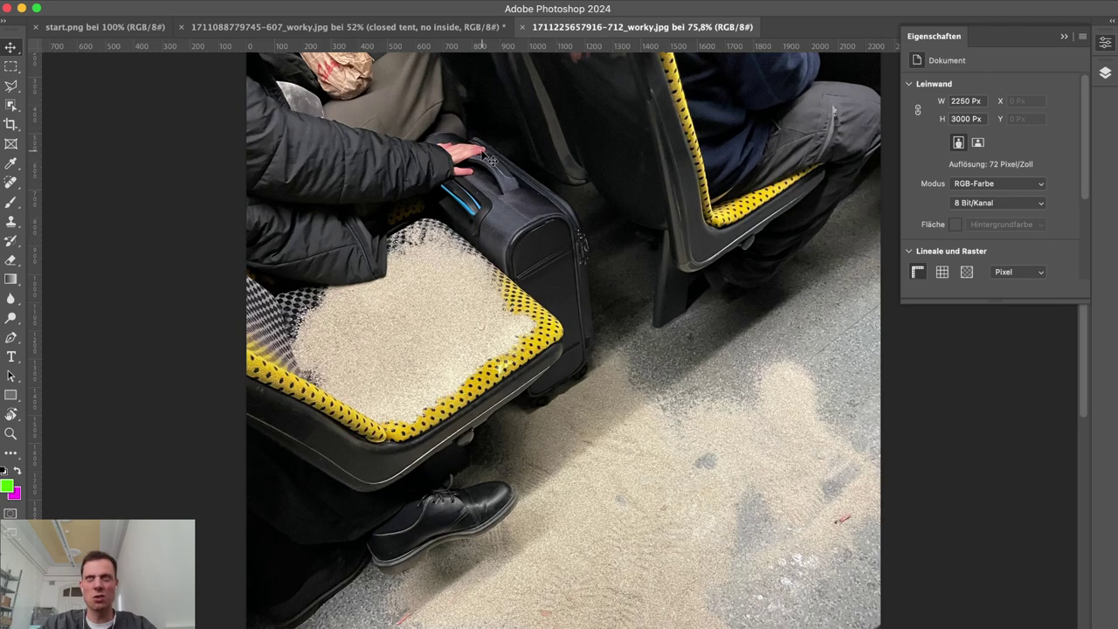
{"action": "scroll", "coordinate": [564, 447], "scroll_direction": "down", "scroll_amount": 3}
{"action": "scroll", "coordinate": [564, 447], "scroll_direction": "down", "scroll_amount": 2}
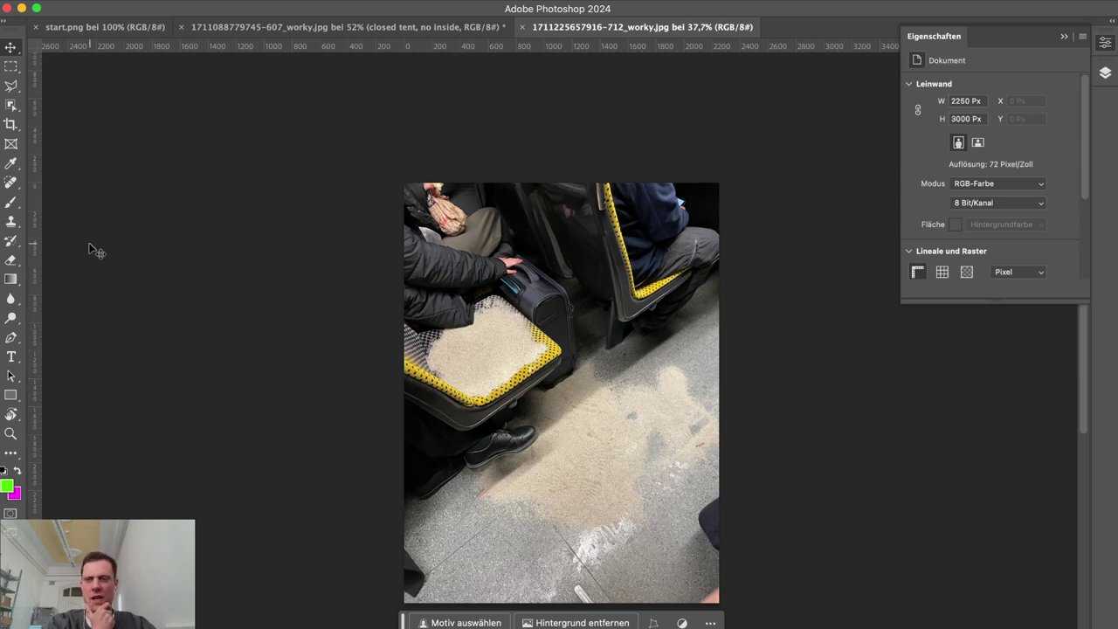
Step: Outline the grey floor around the spilled sand with the Polygonal Lasso, leaving out the seats, suitcase, shoe and main sand patch
{"action": "left_click", "coordinate": [11, 104]}
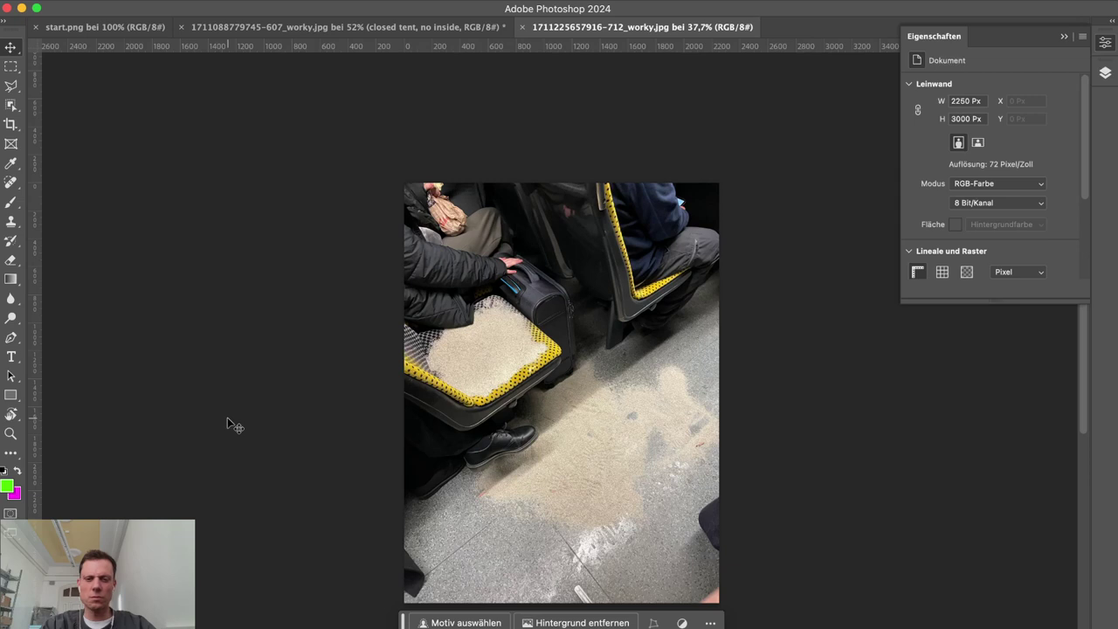
{"action": "left_click", "coordinate": [11, 85]}
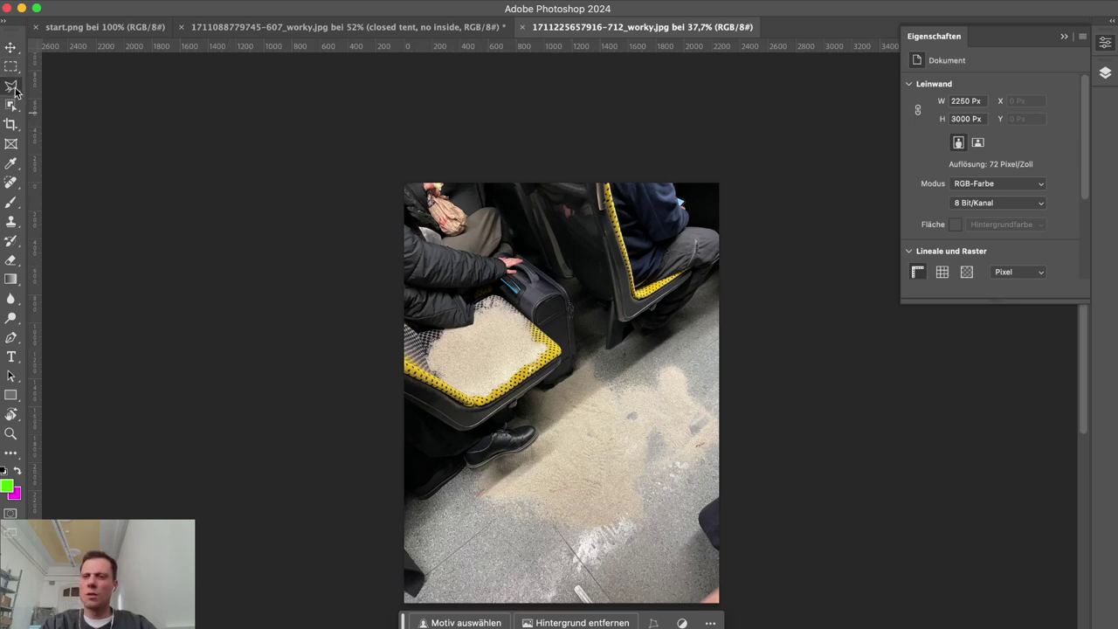
{"action": "left_click", "coordinate": [721, 271]}
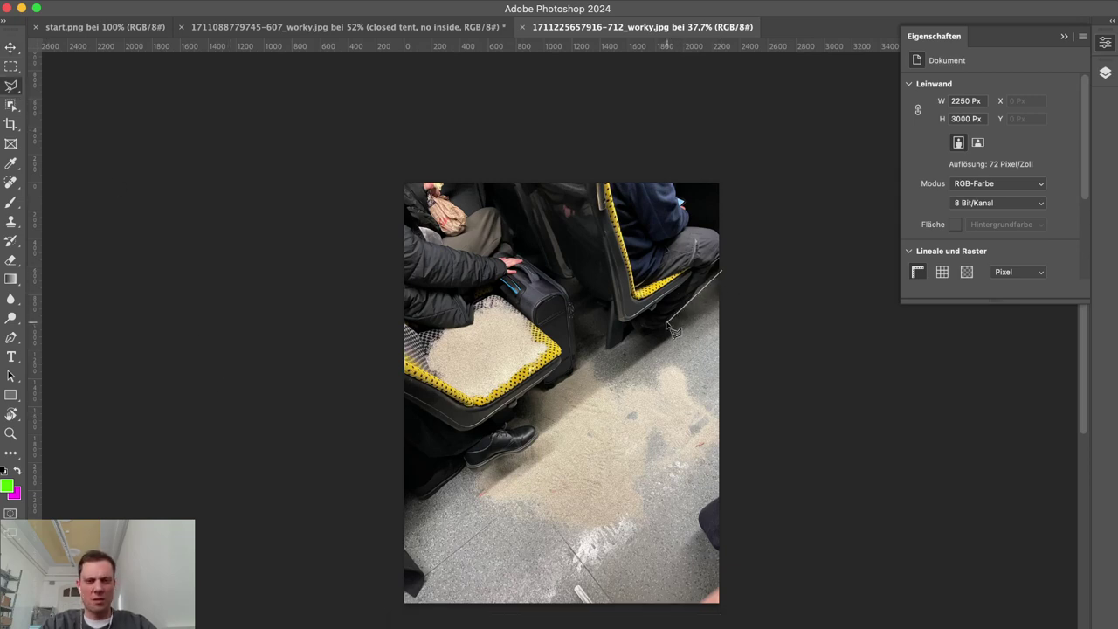
{"action": "left_click", "coordinate": [646, 335]}
{"action": "left_click", "coordinate": [621, 337]}
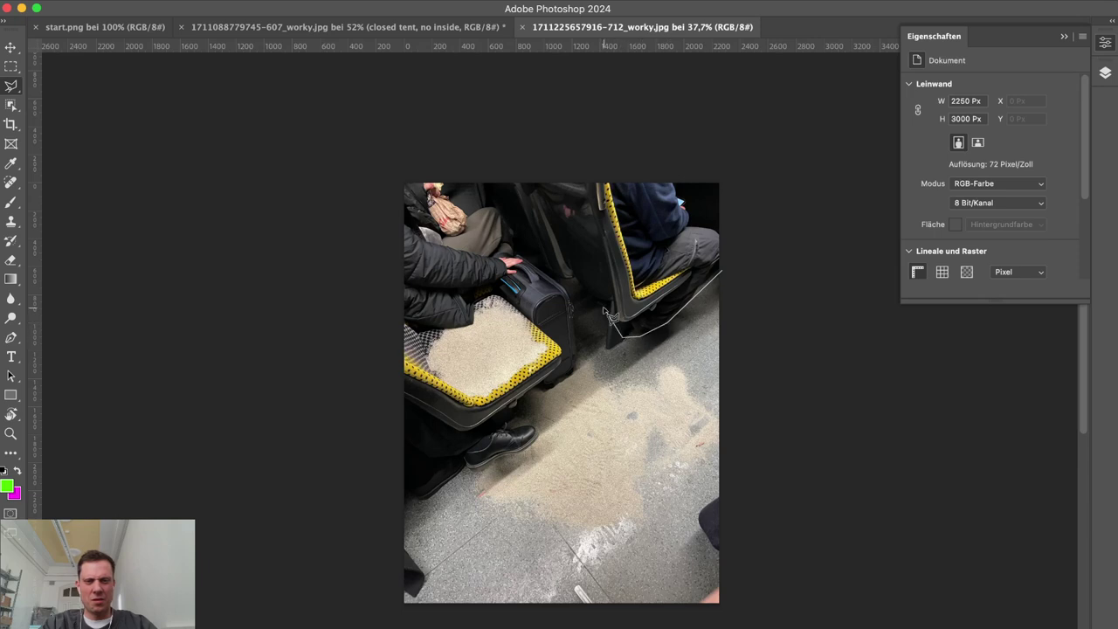
{"action": "left_click", "coordinate": [604, 308]}
{"action": "left_click", "coordinate": [574, 310]}
{"action": "left_click", "coordinate": [574, 346]}
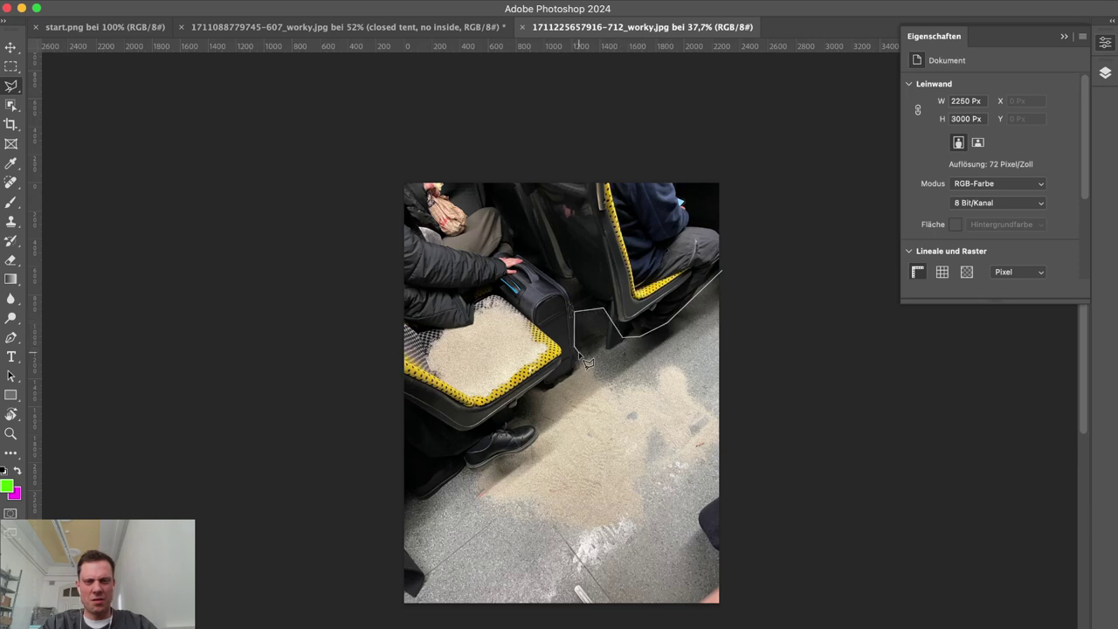
{"action": "left_click", "coordinate": [609, 405]}
{"action": "left_click", "coordinate": [669, 391]}
{"action": "left_click", "coordinate": [675, 373]}
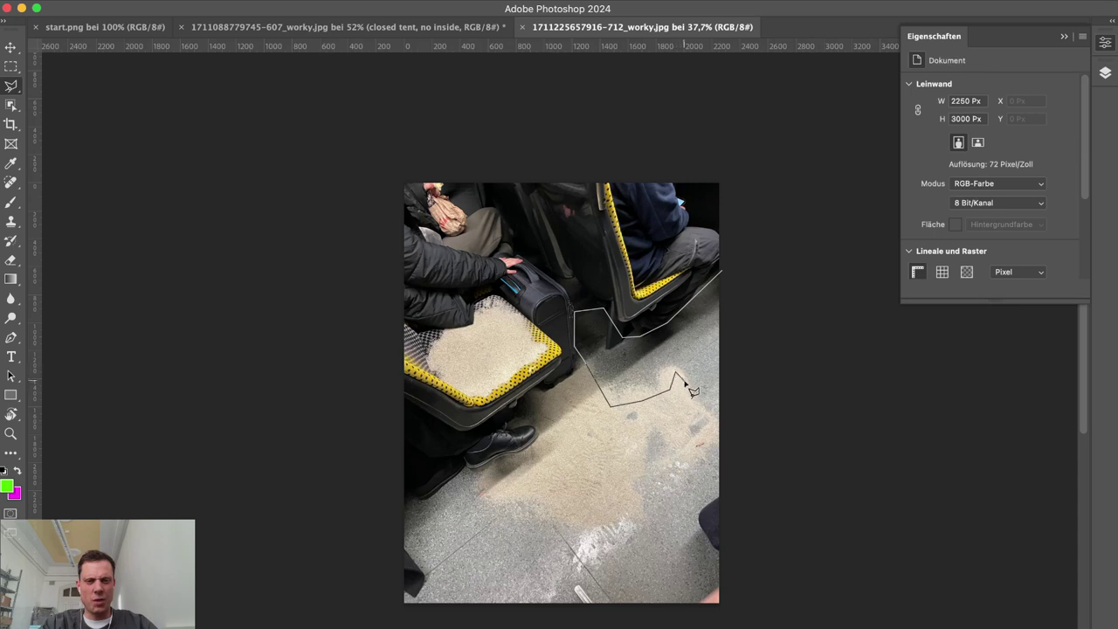
{"action": "left_click", "coordinate": [700, 413]}
{"action": "left_click", "coordinate": [671, 439]}
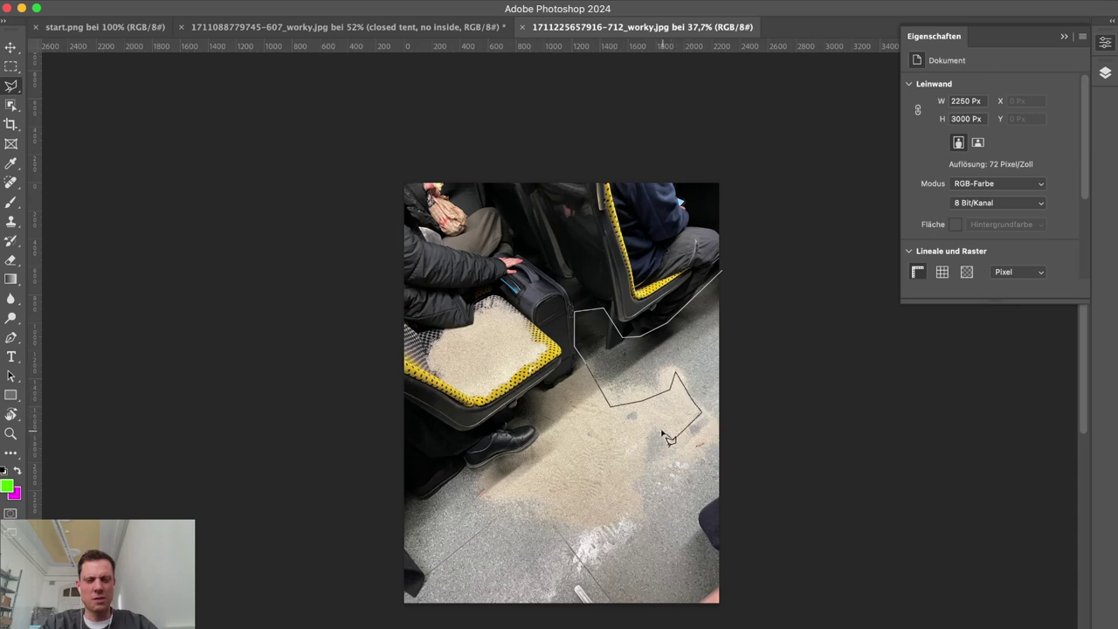
{"action": "left_click", "coordinate": [656, 424]}
{"action": "left_click", "coordinate": [640, 442]}
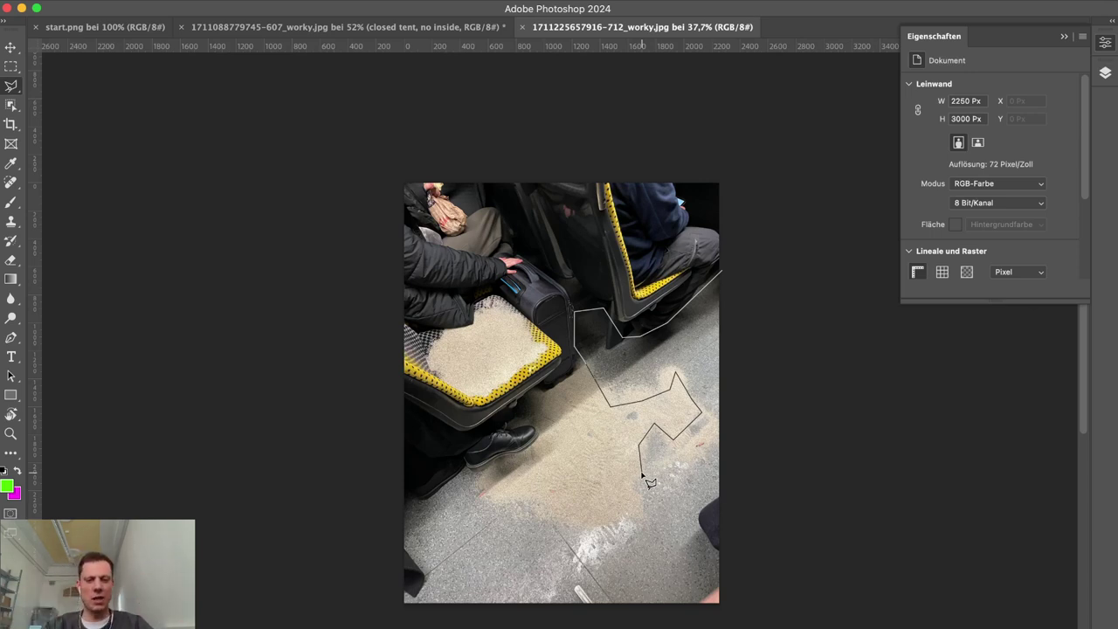
{"action": "mouse_move", "coordinate": [642, 474]}
{"action": "left_mouse_down"}
{"action": "mouse_move", "coordinate": [637, 509]}
{"action": "mouse_move", "coordinate": [580, 522]}
{"action": "mouse_move", "coordinate": [484, 498]}
{"action": "mouse_move", "coordinate": [467, 466]}
{"action": "mouse_move", "coordinate": [406, 495]}
{"action": "mouse_move", "coordinate": [390, 534]}
{"action": "mouse_move", "coordinate": [389, 611]}
{"action": "mouse_move", "coordinate": [712, 616]}
{"action": "mouse_move", "coordinate": [730, 606]}
{"action": "mouse_move", "coordinate": [739, 412]}
{"action": "mouse_move", "coordinate": [728, 269]}
{"action": "left_mouse_up"}
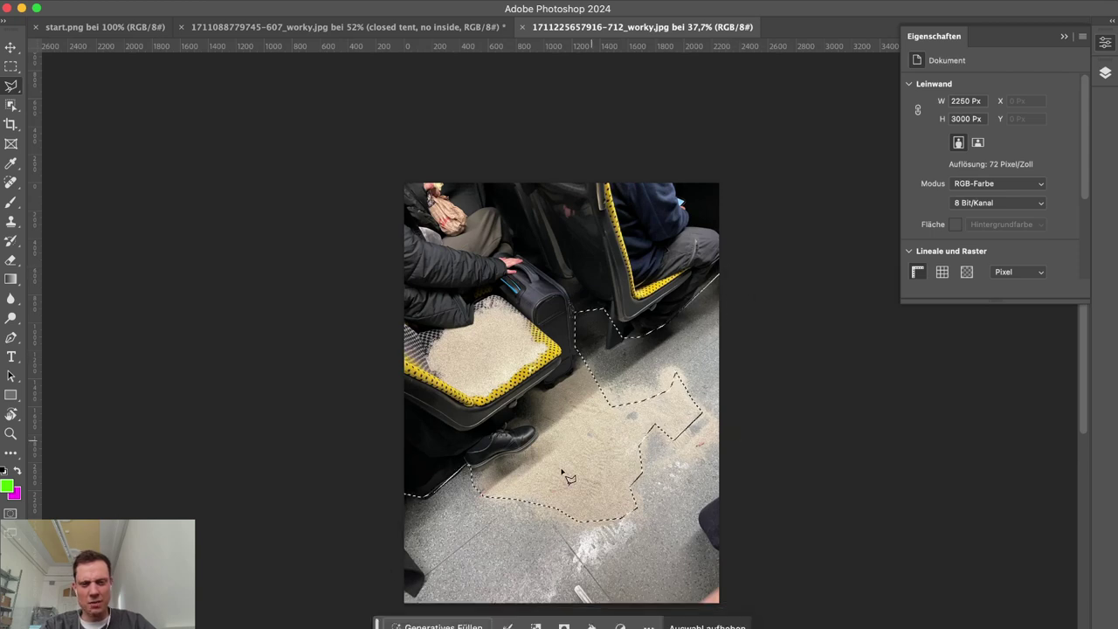
Step: Run Generative Fill on the selected floor with the prompt "beach with a big sandle castle"
{"action": "left_click", "coordinate": [439, 623]}
{"action": "type", "text": "beac"}
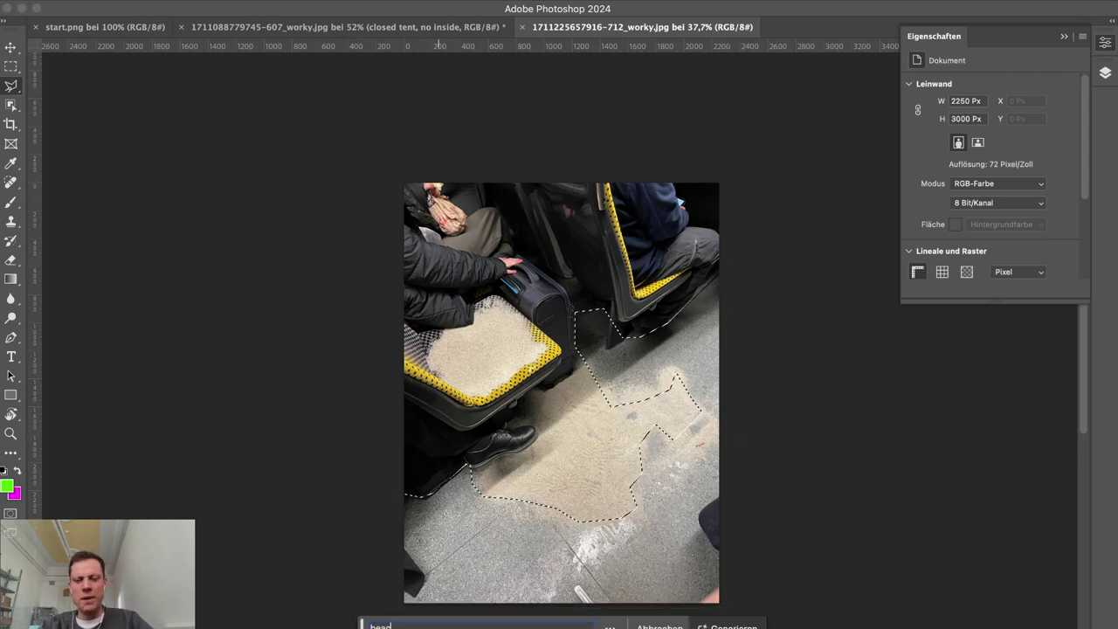
{"action": "type", "text": "h with a sandle"}
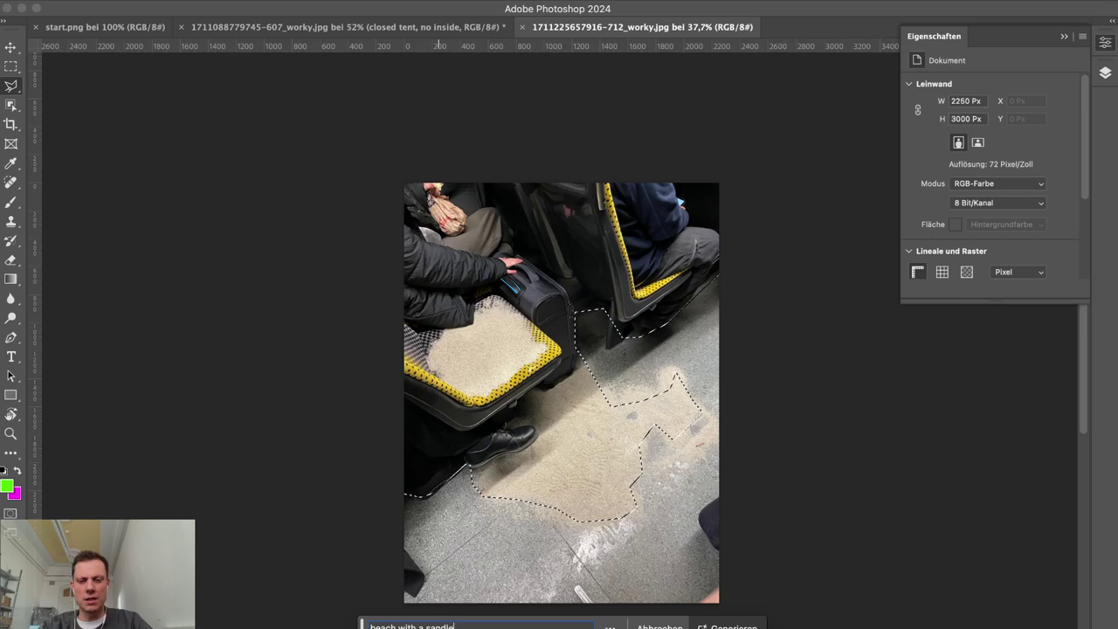
{"action": "type", "text": " castle"}
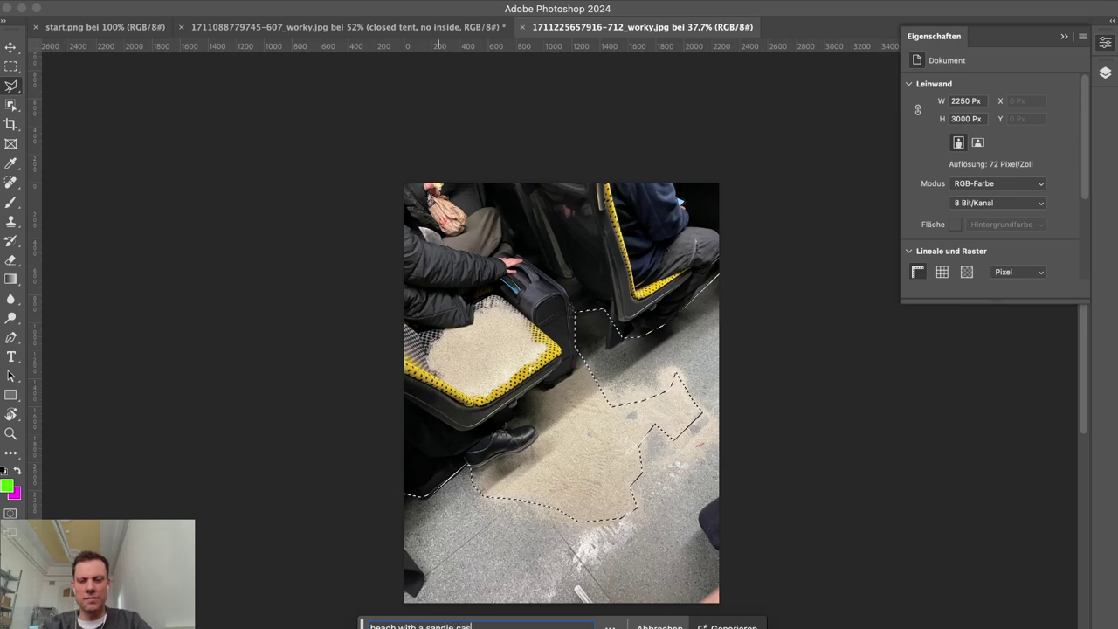
{"action": "left_click", "coordinate": [427, 625]}
{"action": "type", "text": "big"}
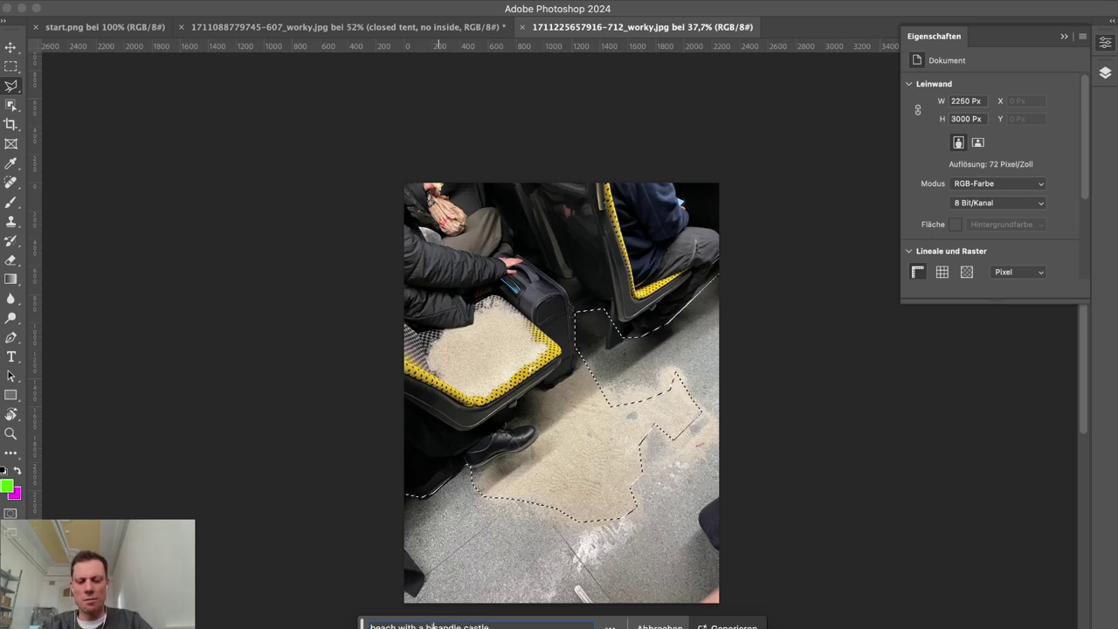
{"action": "key", "text": "Return"}
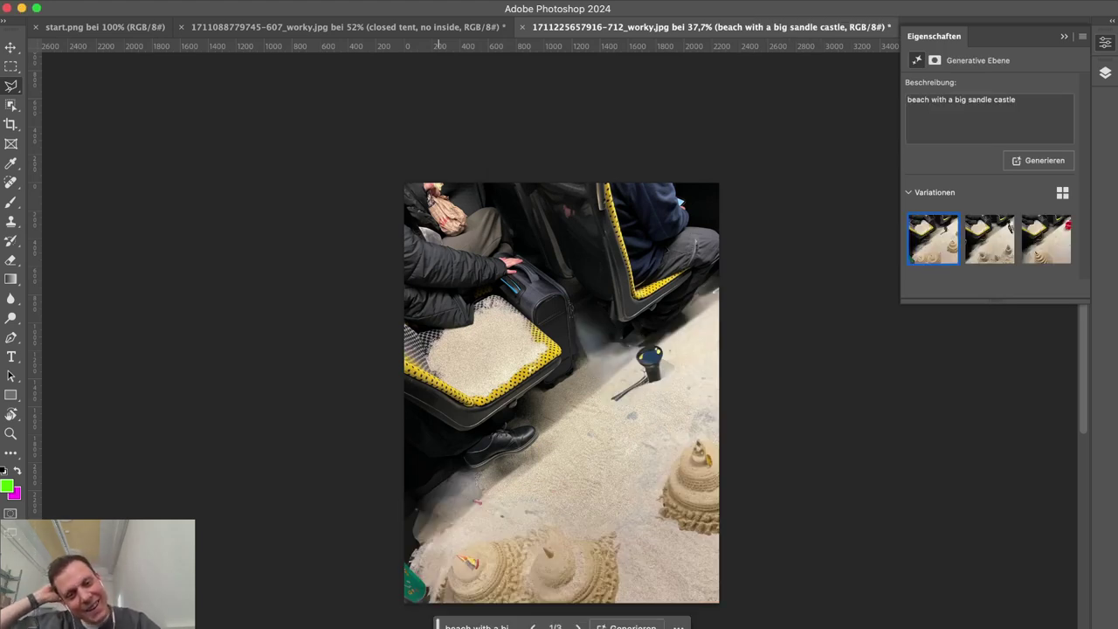
Step: Inspect the first sand castle variation up close, then view the second variation in detail and as a whole picture
{"action": "scroll", "coordinate": [563, 616], "scroll_direction": "up", "scroll_amount": 3}
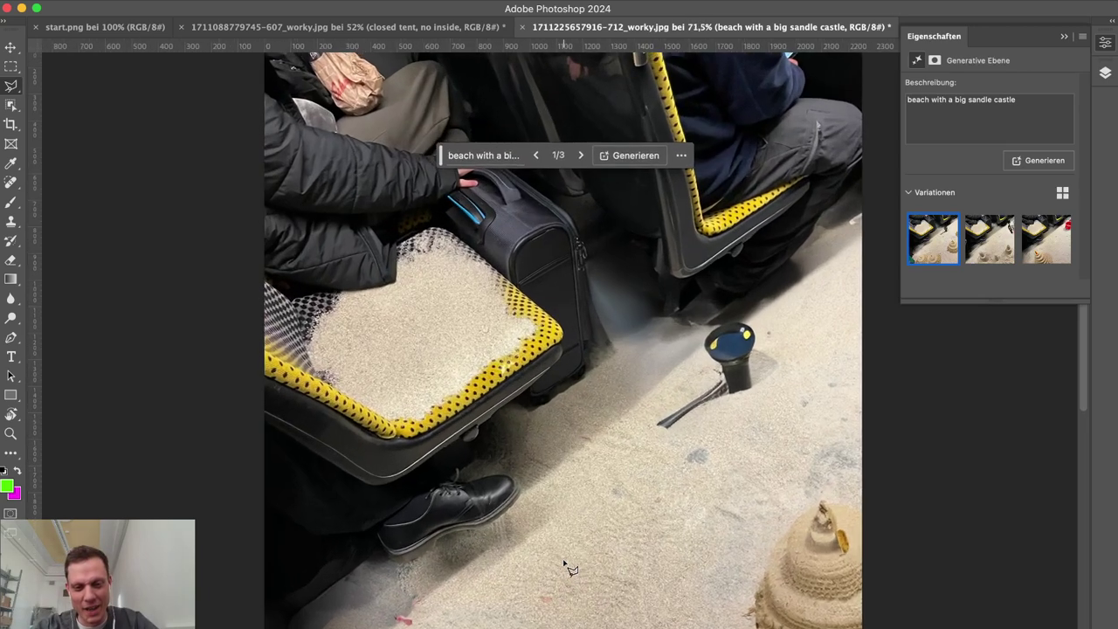
{"action": "scroll", "coordinate": [566, 567], "scroll_direction": "down", "scroll_amount": 1}
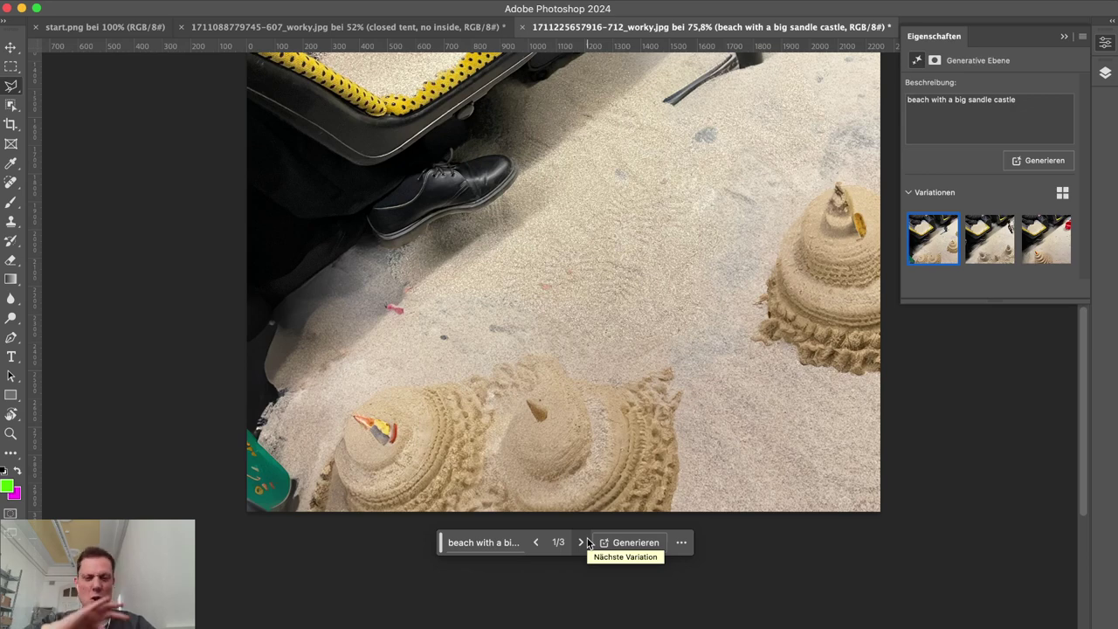
{"action": "left_click", "coordinate": [582, 543]}
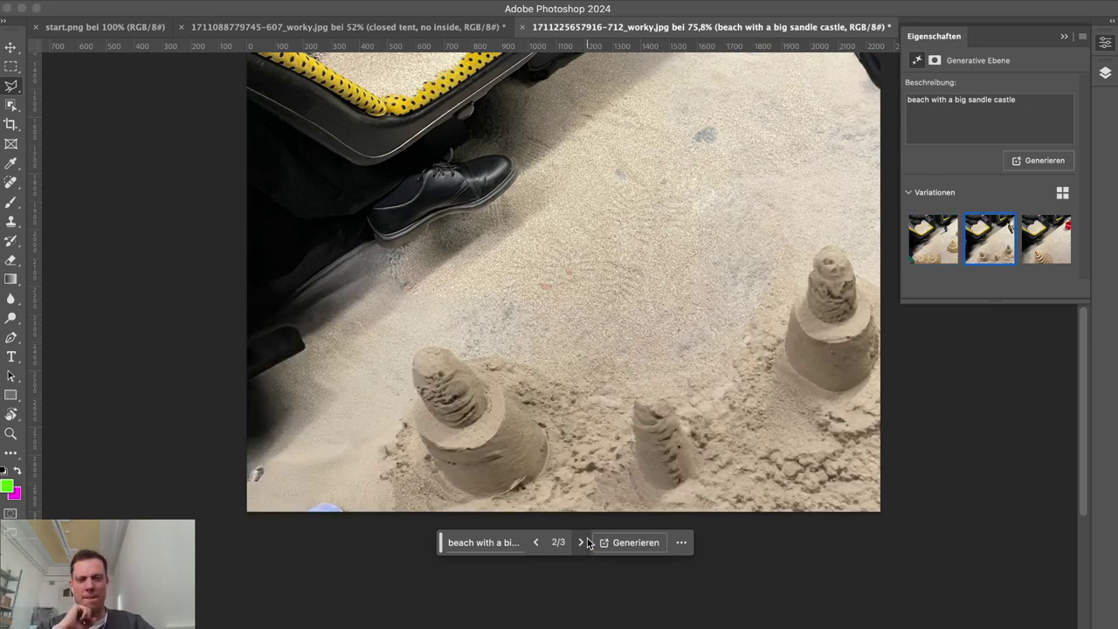
{"action": "scroll", "coordinate": [581, 568], "scroll_direction": "down", "scroll_amount": 8}
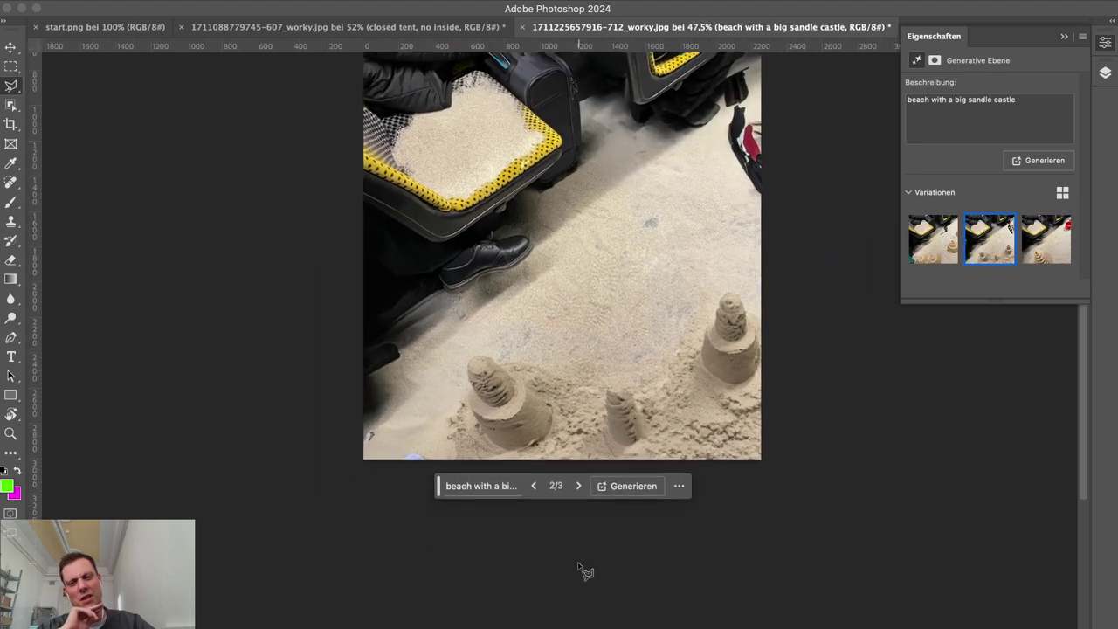
{"action": "scroll", "coordinate": [374, 519], "scroll_direction": "down", "scroll_amount": 2}
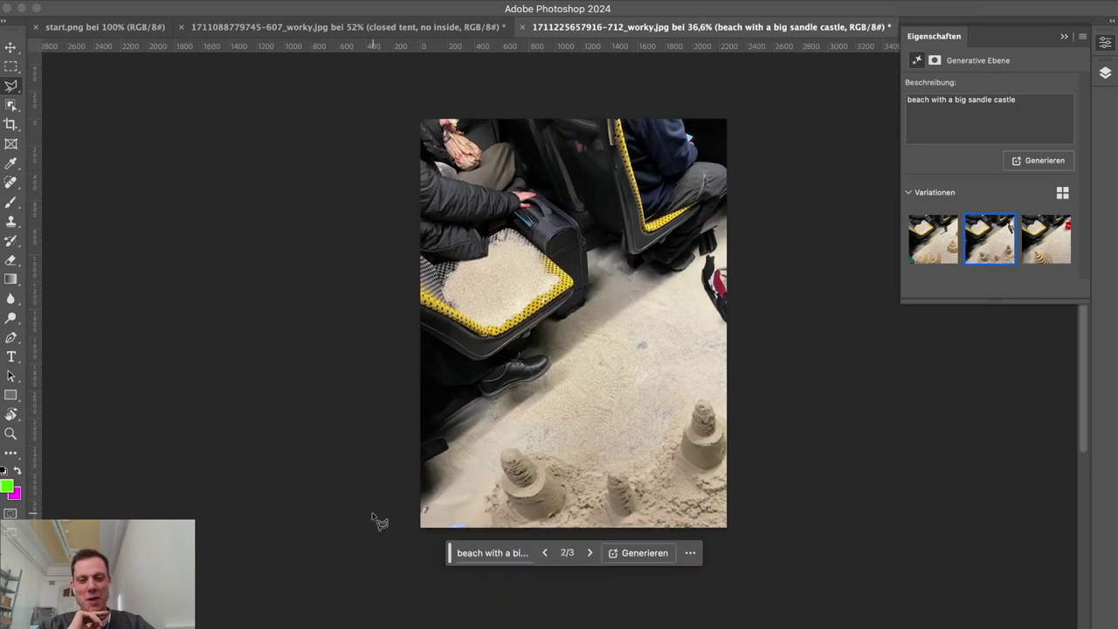
{"action": "scroll", "coordinate": [393, 505], "scroll_direction": "up", "scroll_amount": 2}
{"action": "scroll", "coordinate": [393, 505], "scroll_direction": "up", "scroll_amount": 1}
{"action": "scroll", "coordinate": [393, 505], "scroll_direction": "right", "scroll_amount": 2}
{"action": "scroll", "coordinate": [393, 505], "scroll_direction": "up", "scroll_amount": 2}
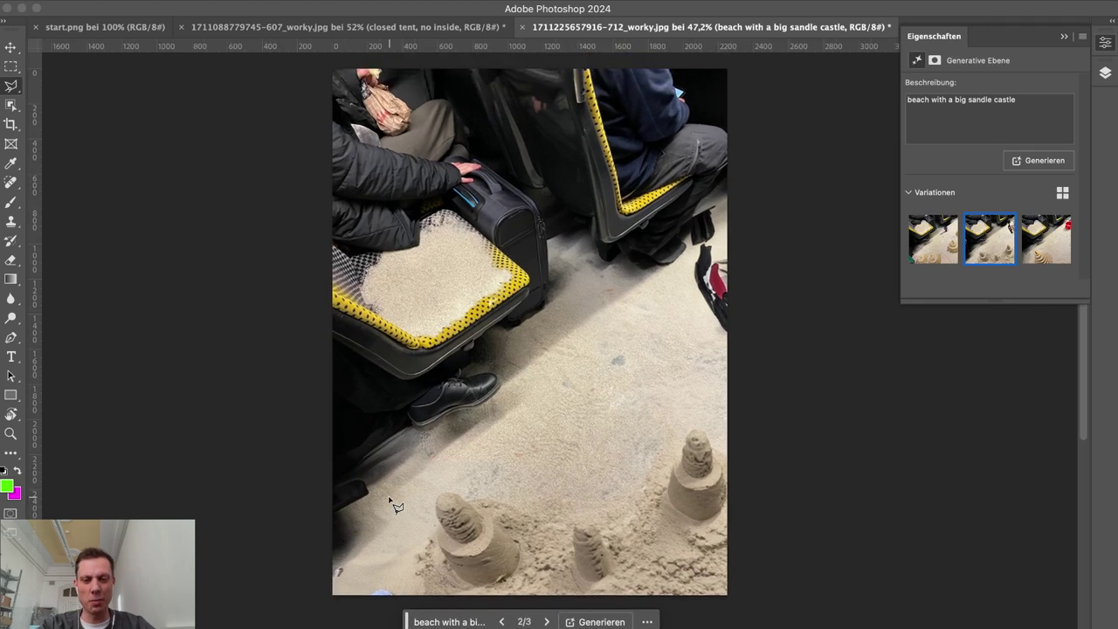
Step: Compare all three generated beach variations repeatedly and choose the second one, with the three plain sand castles
{"action": "left_click", "coordinate": [547, 621]}
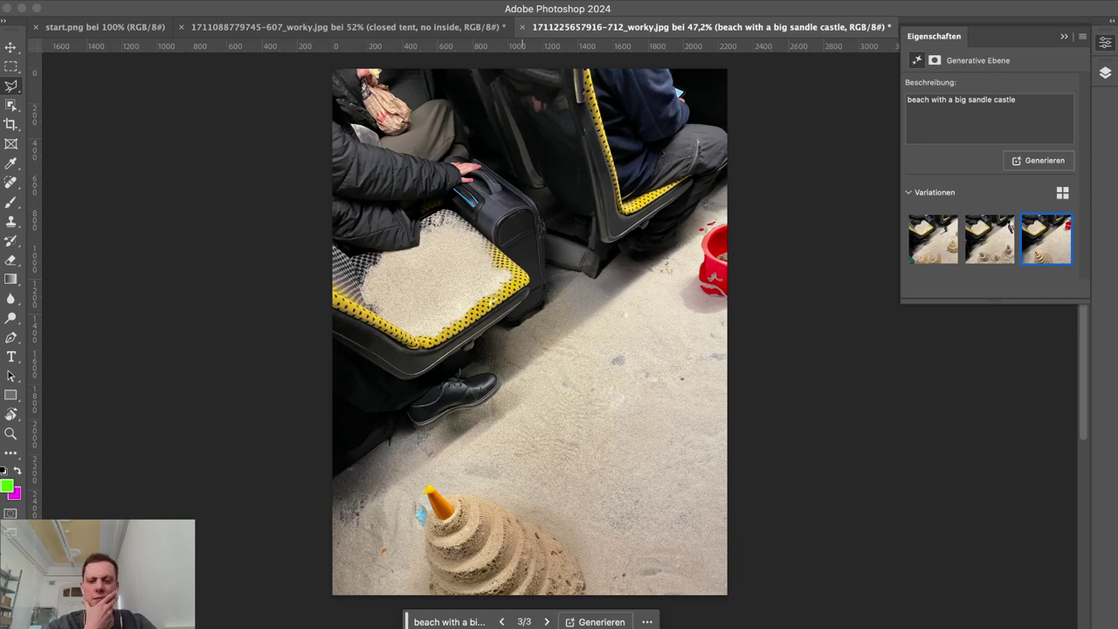
{"action": "left_click", "coordinate": [501, 621]}
{"action": "left_click", "coordinate": [502, 621]}
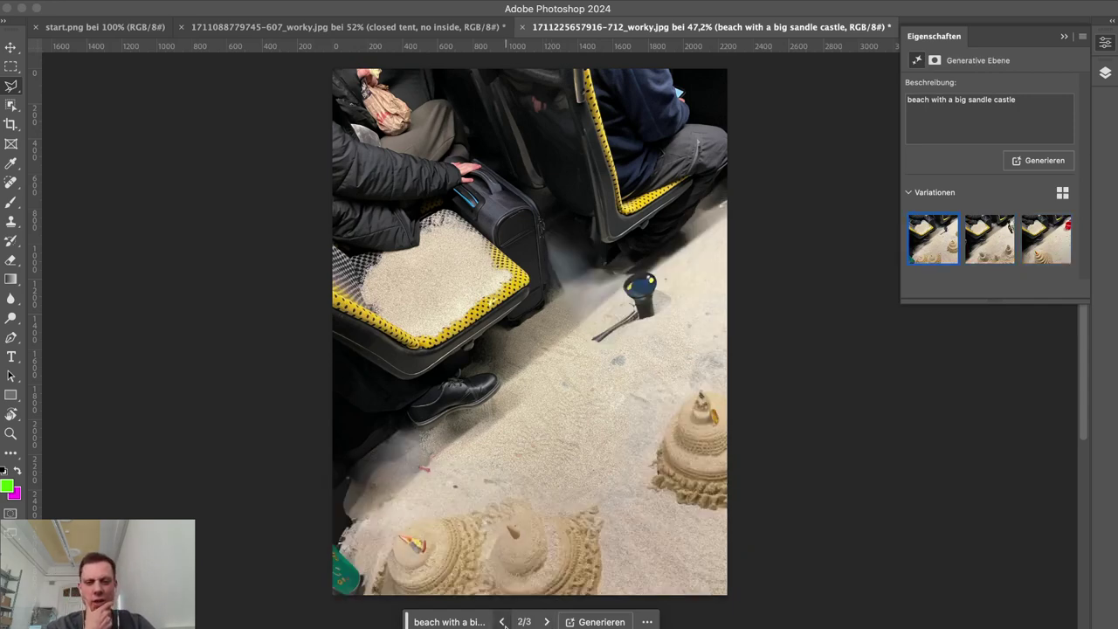
{"action": "left_click", "coordinate": [545, 621]}
{"action": "left_click", "coordinate": [545, 621]}
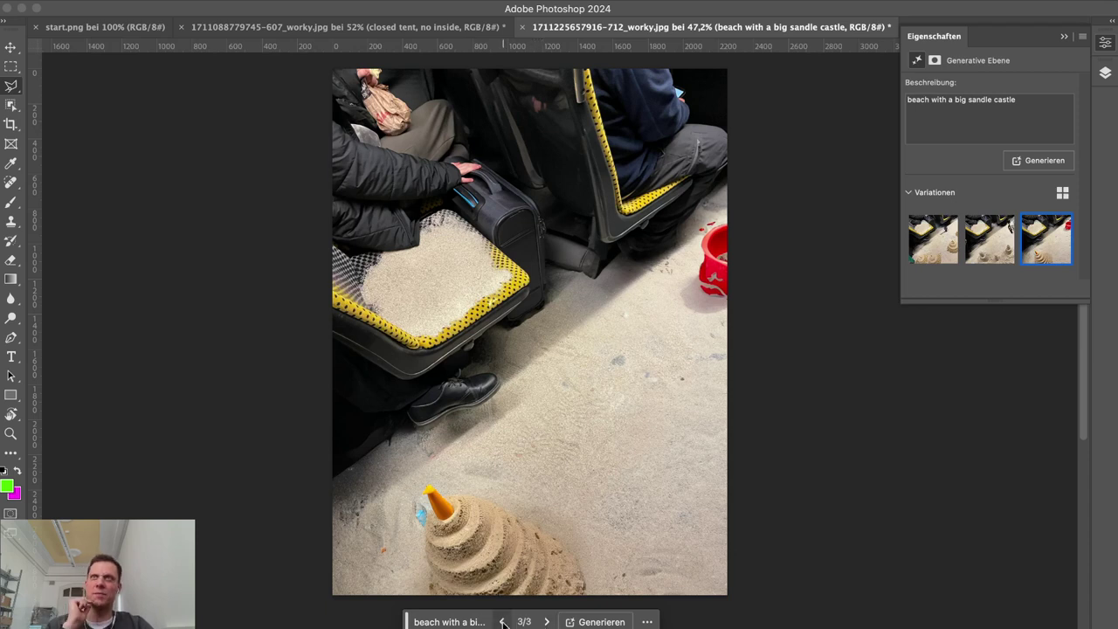
{"action": "left_click", "coordinate": [503, 621]}
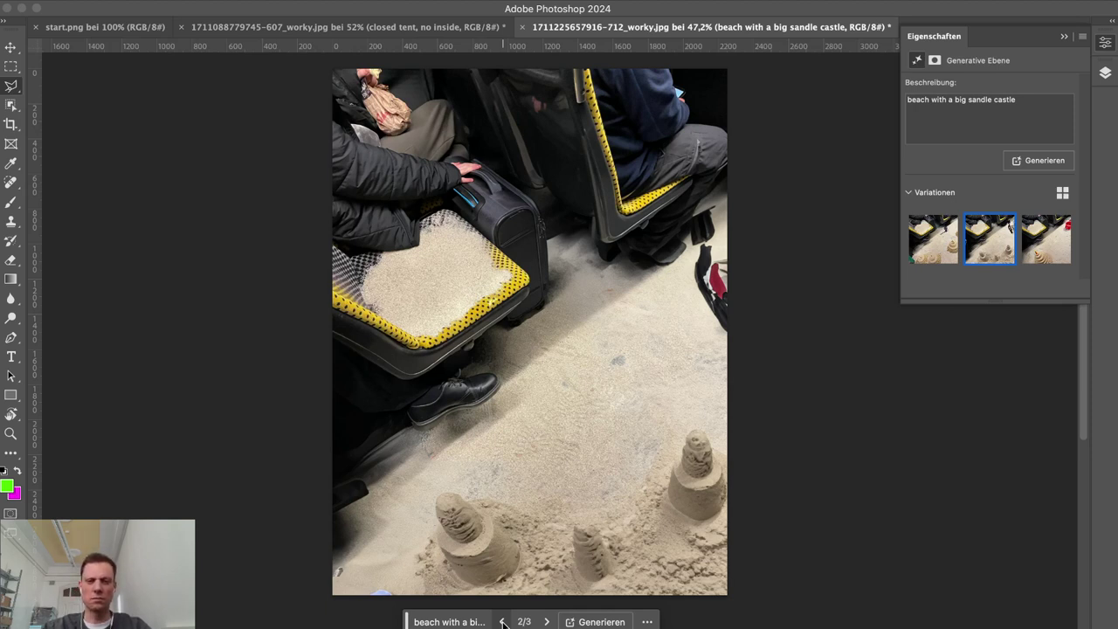
{"action": "left_click", "coordinate": [503, 622]}
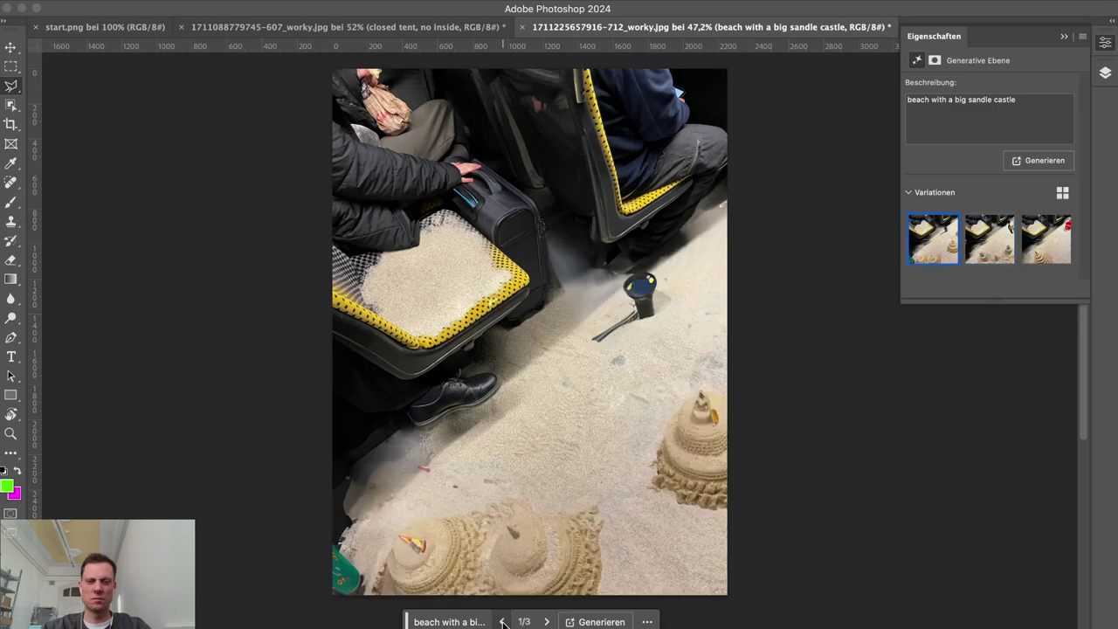
{"action": "left_click", "coordinate": [547, 622]}
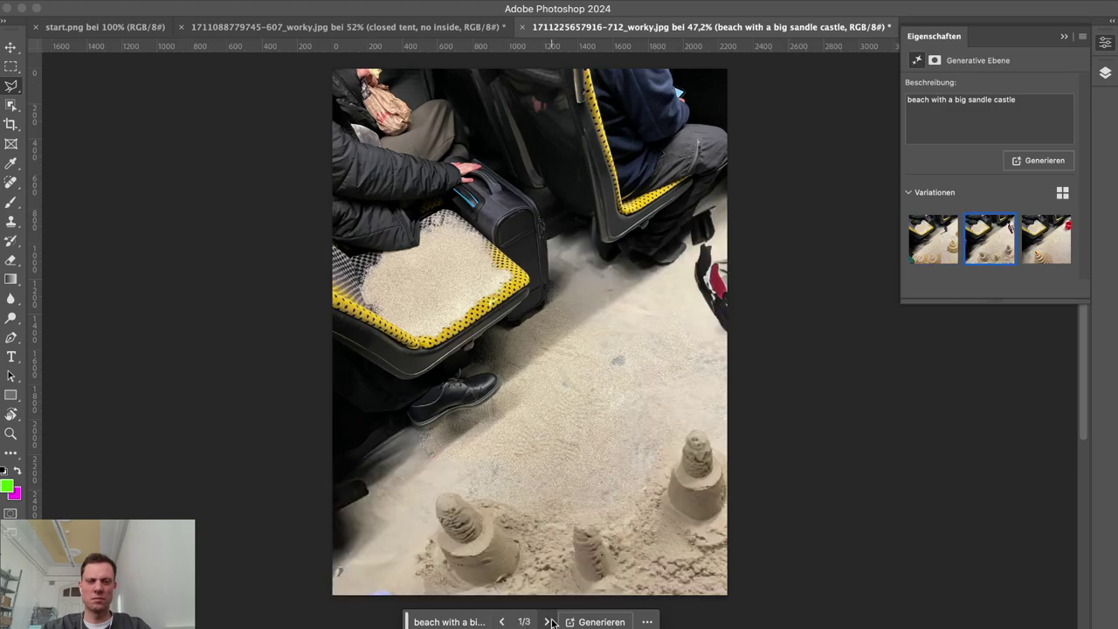
{"action": "left_click", "coordinate": [548, 622]}
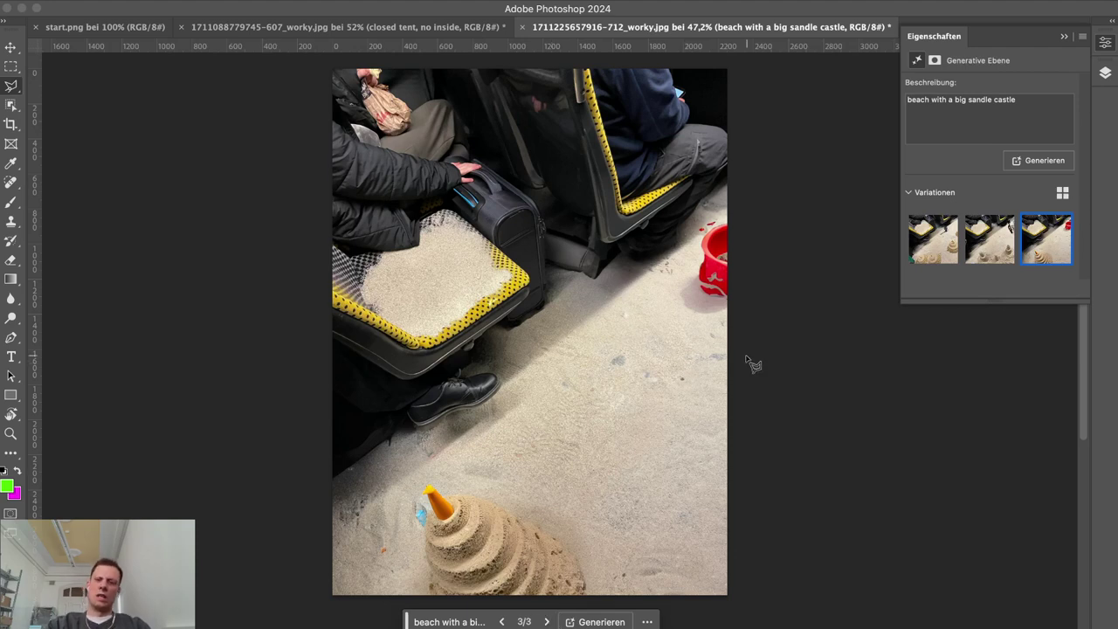
{"action": "left_click", "coordinate": [501, 622]}
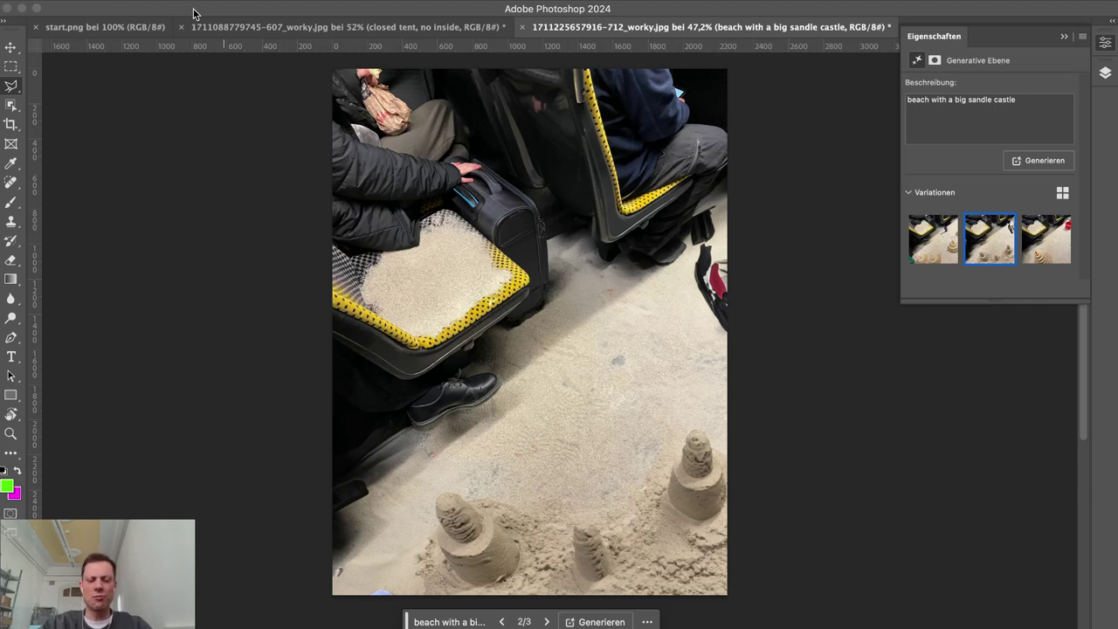
Step: Outline the small grey stain in the middle of the sandy floor and run Generative Fill on it with the prompt "sand"
{"action": "scroll", "coordinate": [739, 255], "scroll_direction": "up", "scroll_amount": 5}
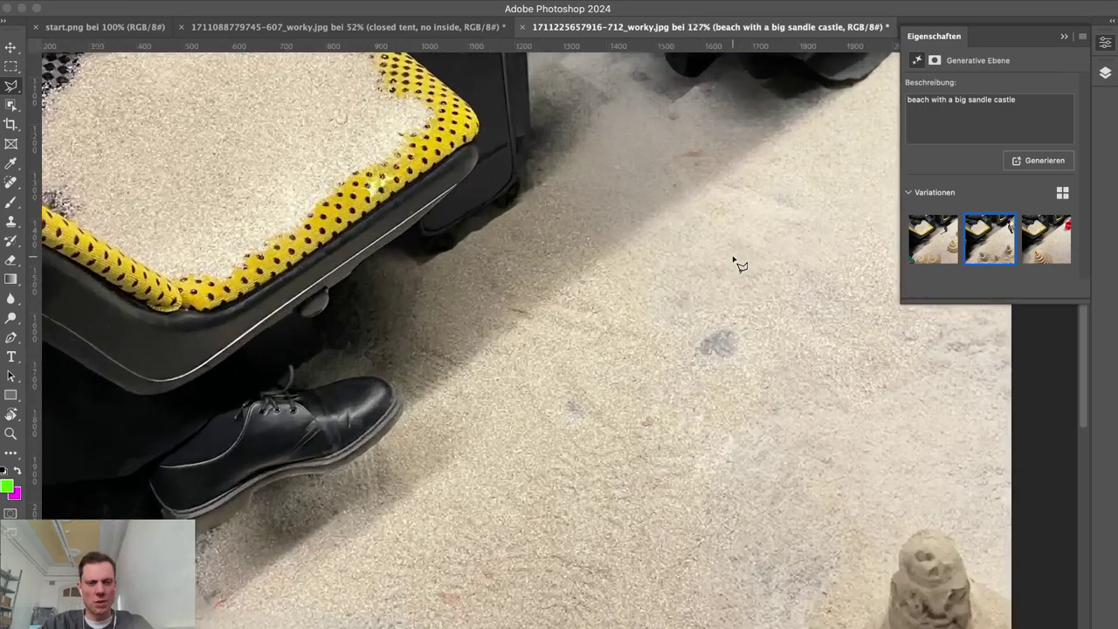
{"action": "scroll", "coordinate": [674, 288], "scroll_direction": "up", "scroll_amount": 4}
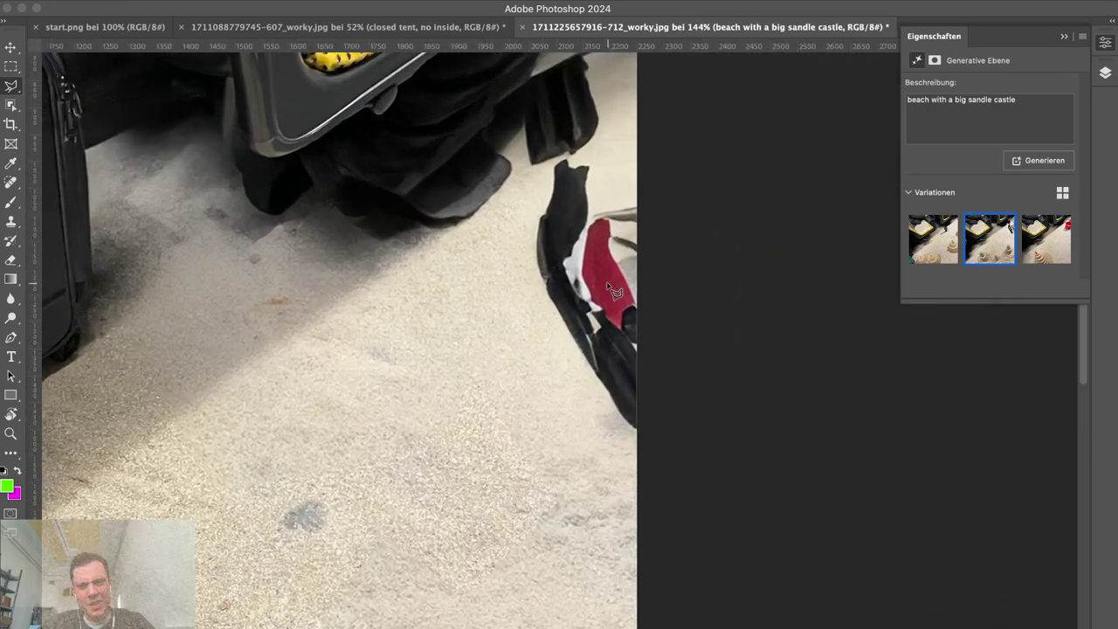
{"action": "scroll", "coordinate": [615, 291], "scroll_direction": "down", "scroll_amount": 6}
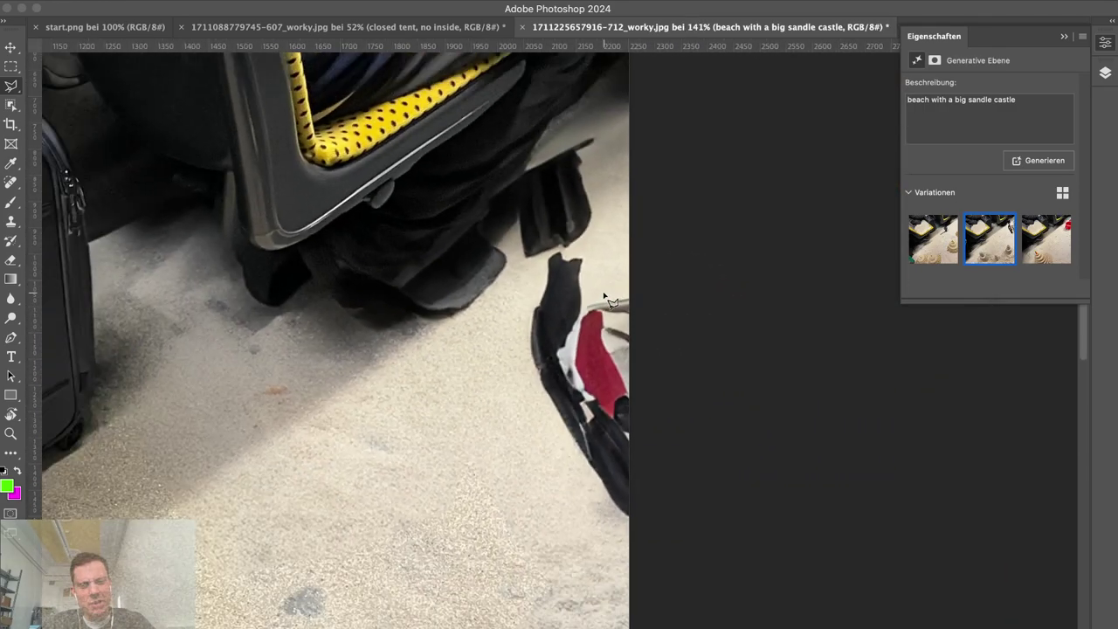
{"action": "scroll", "coordinate": [610, 301], "scroll_direction": "down", "scroll_amount": 2}
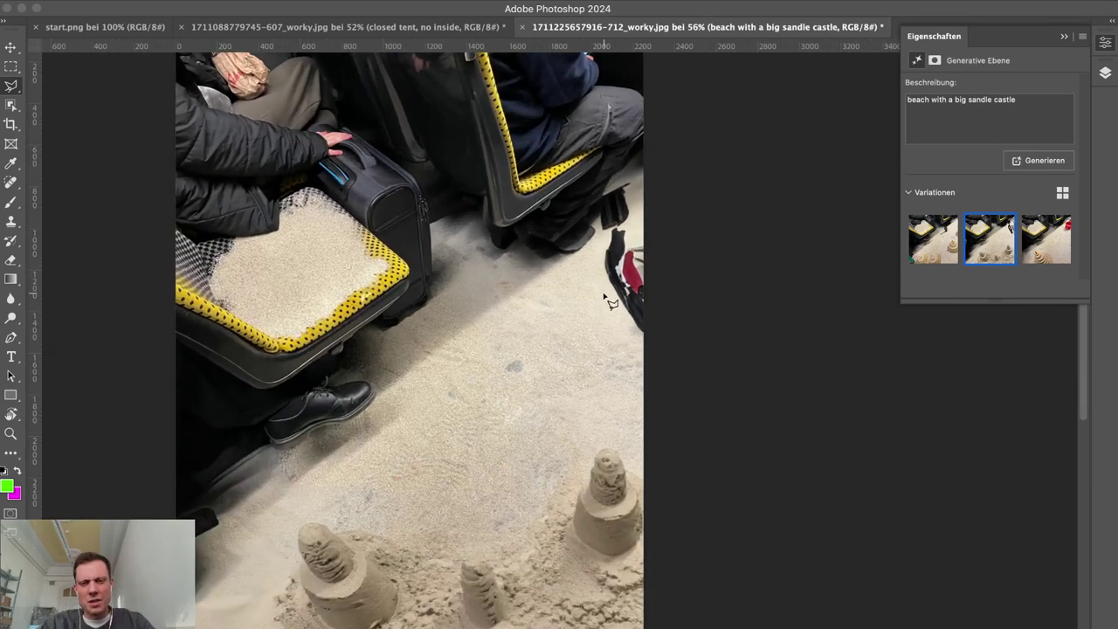
{"action": "left_click", "coordinate": [504, 347]}
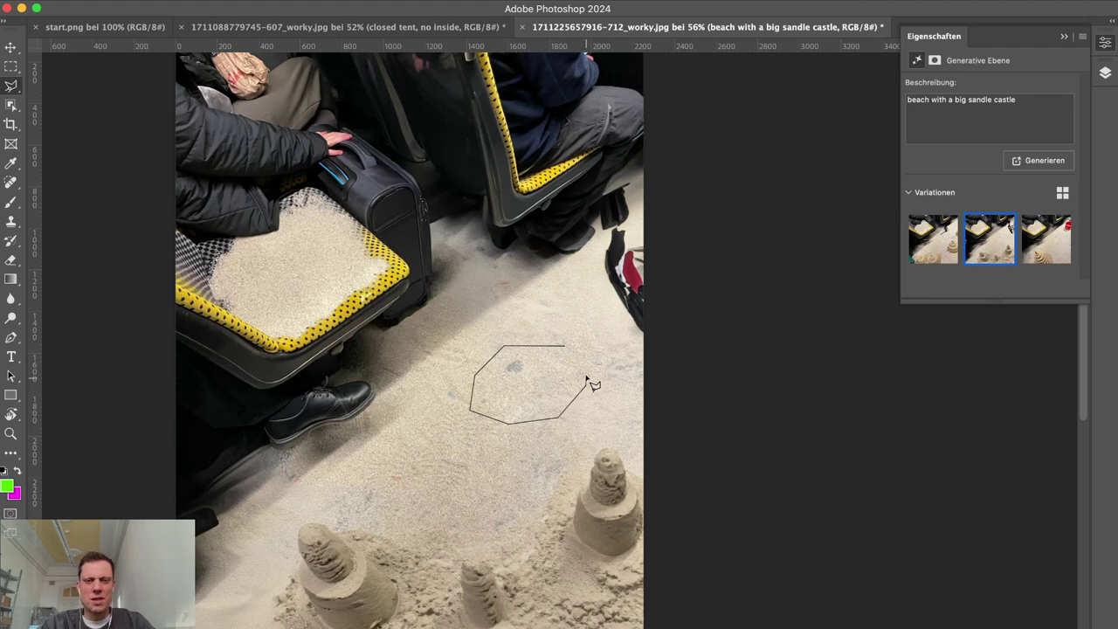
{"action": "left_click", "coordinate": [585, 332]}
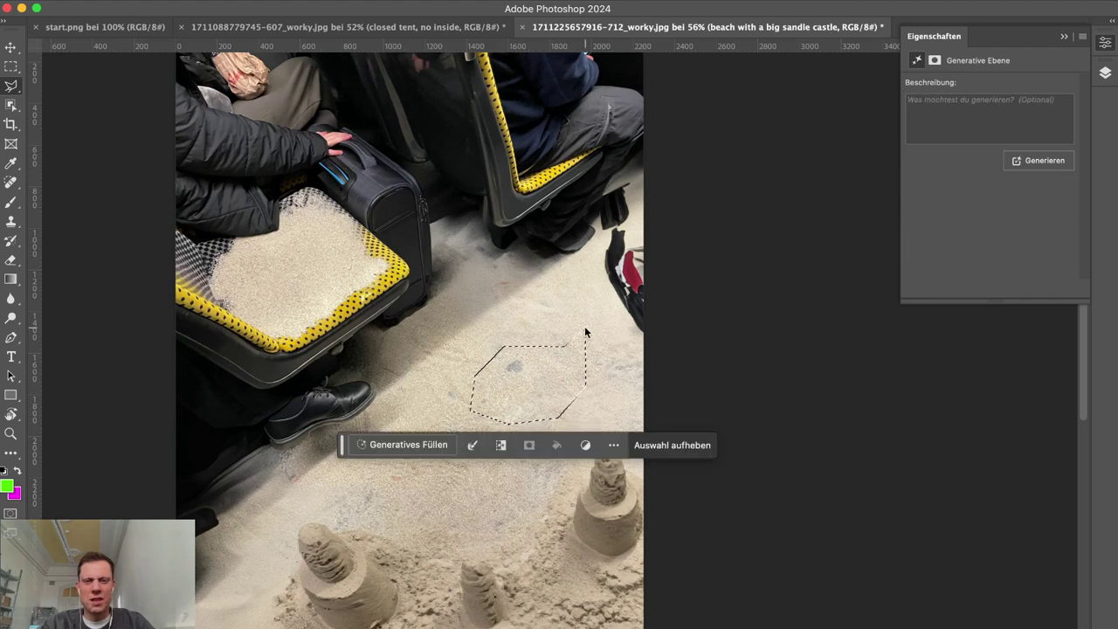
{"action": "left_click", "coordinate": [406, 442]}
{"action": "type", "text": "Sand"}
{"action": "key", "text": "Return"}
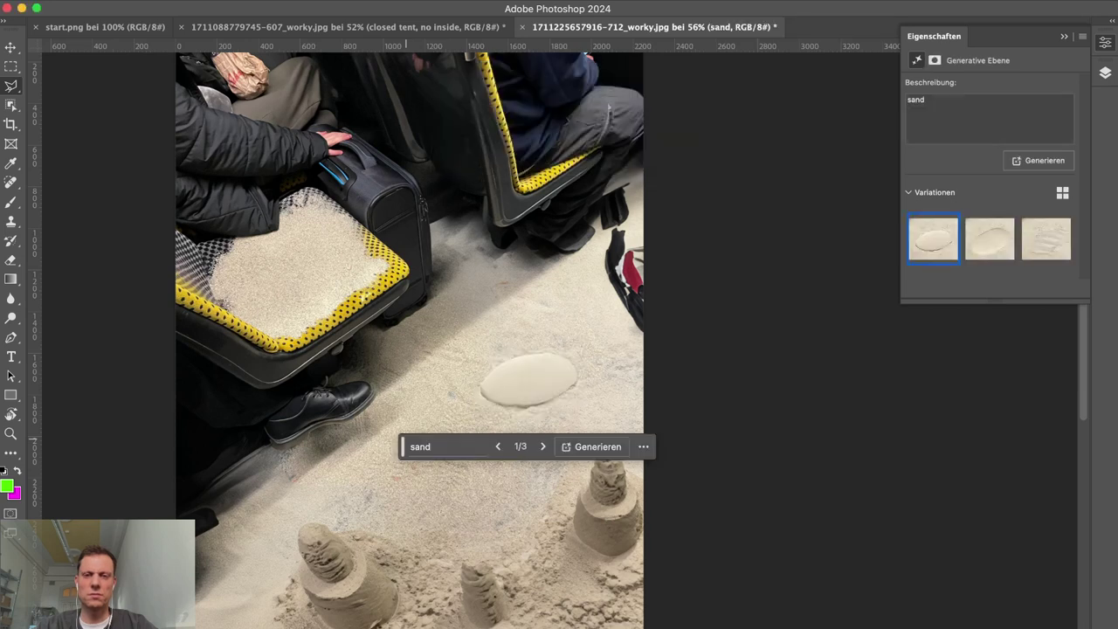
Step: Check the other generated sand variations for the stain and delete the "sand" layer
{"action": "left_click", "coordinate": [544, 446]}
{"action": "left_click", "coordinate": [543, 446]}
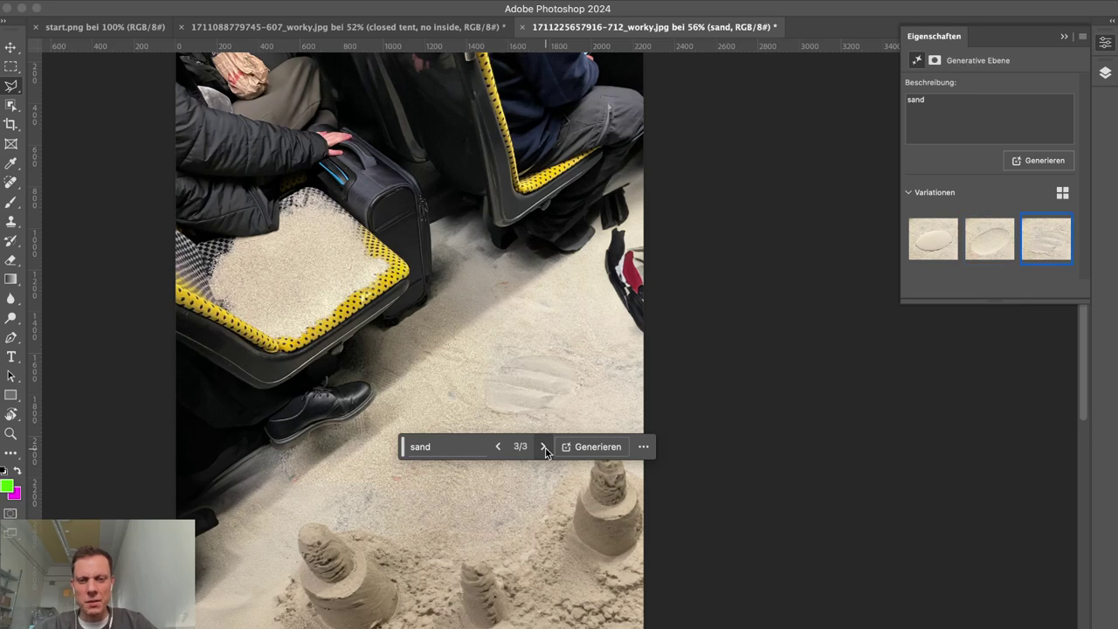
{"action": "left_click", "coordinate": [1105, 73]}
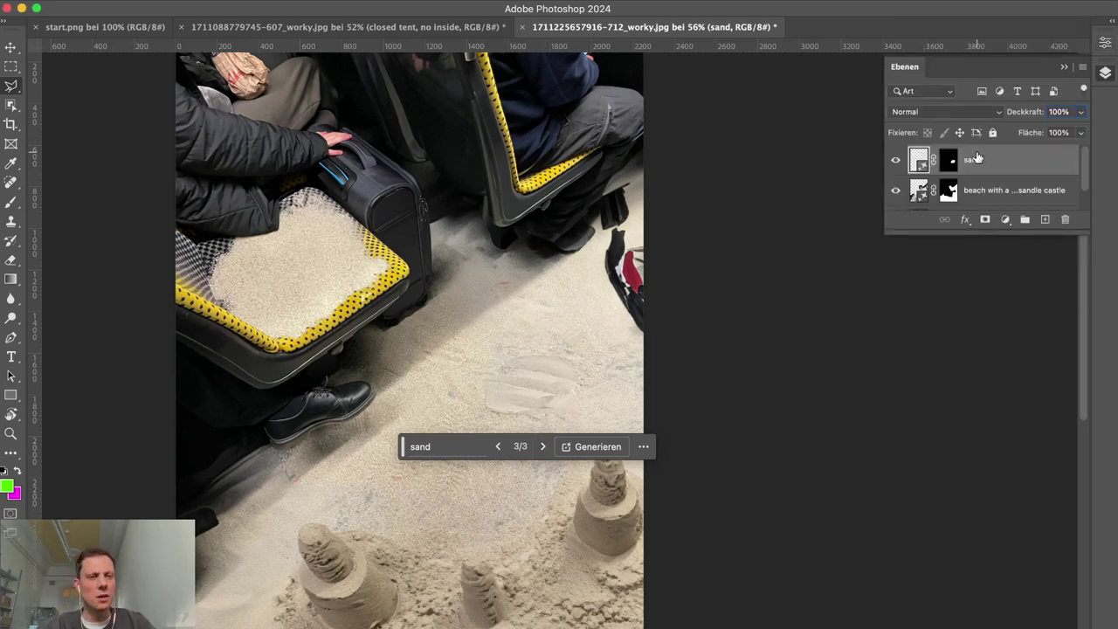
{"action": "left_click_drag", "start_coordinate": [977, 157], "coordinate": [1065, 219]}
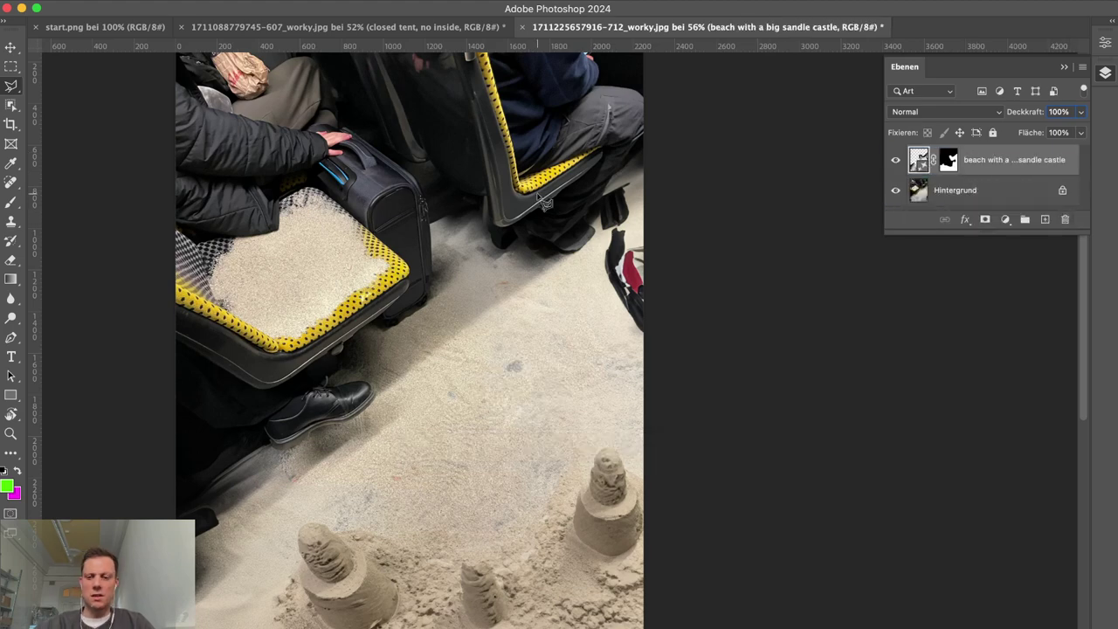
{"action": "left_click", "coordinate": [144, 3]}
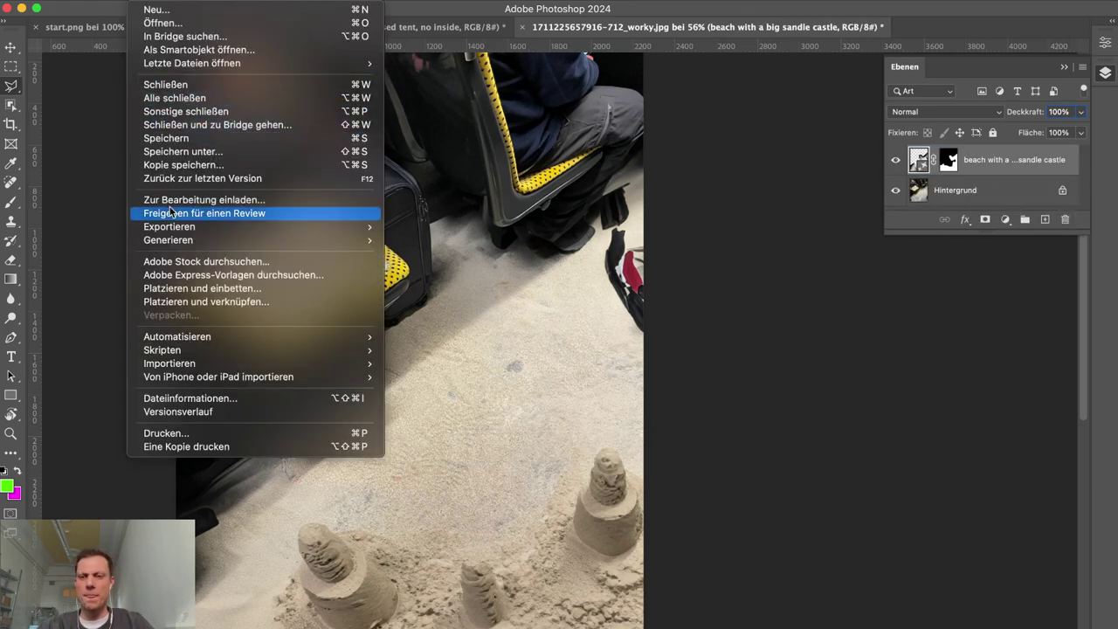
{"action": "mouse_move", "coordinate": [227, 226]}
{"action": "left_click", "coordinate": [439, 283]}
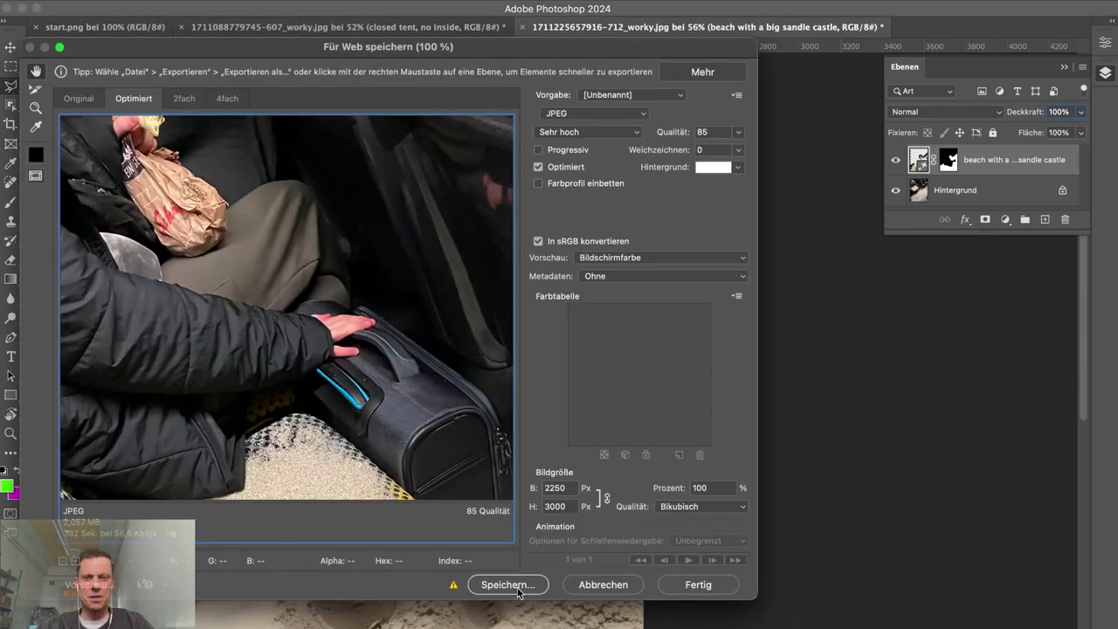
{"action": "left_click_drag", "start_coordinate": [738, 136], "coordinate": [772, 154]}
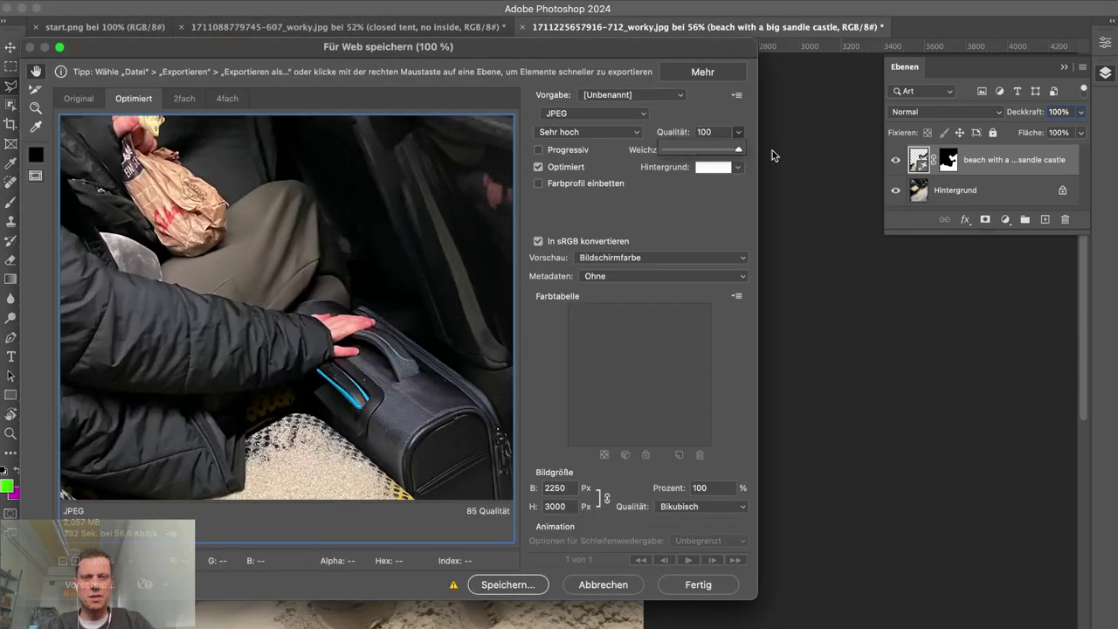
{"action": "left_click", "coordinate": [511, 584]}
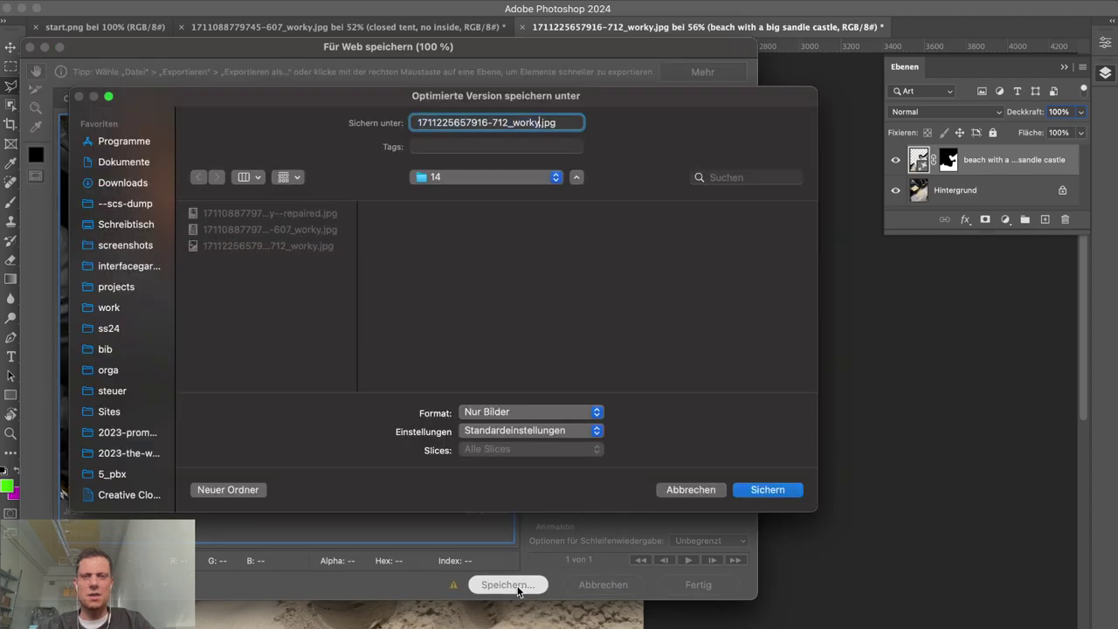
{"action": "type", "text": "--repaired"}
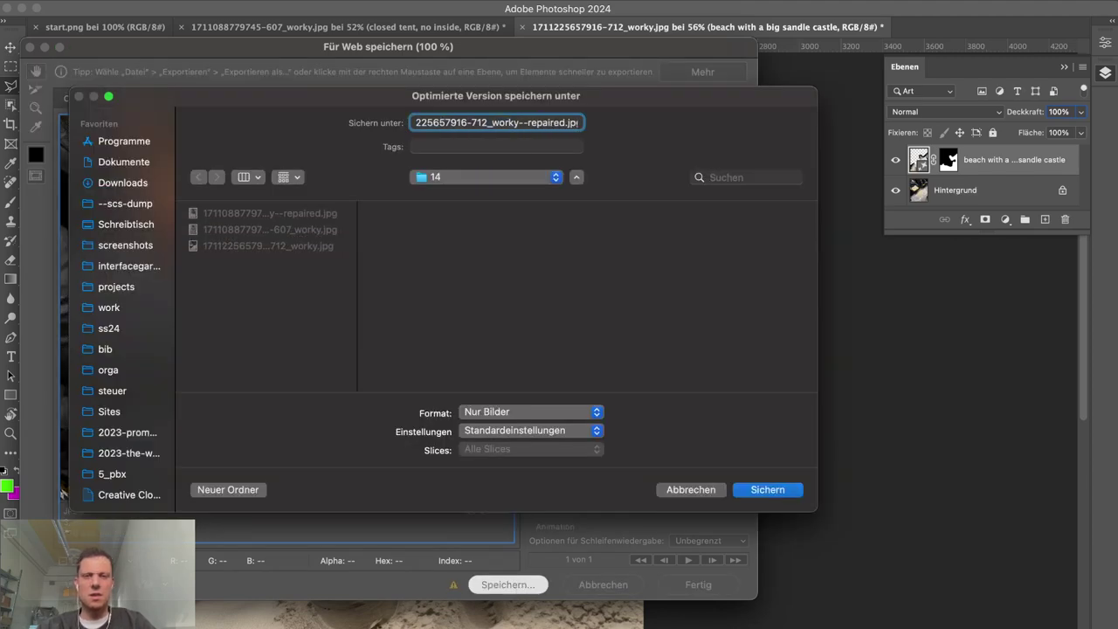
{"action": "left_click", "coordinate": [768, 489]}
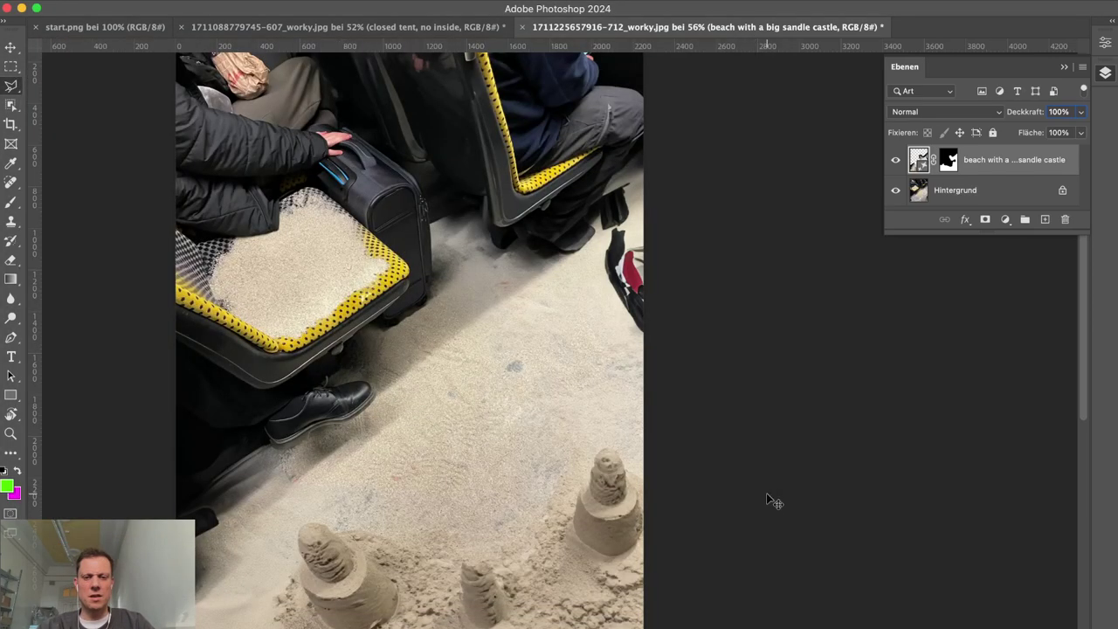
Step: Switch to Finder and compare previews of the repaired bus photo and its original file
{"action": "key", "text": "super+Tab"}
{"action": "key", "text": "Up"}
{"action": "key", "text": "space"}
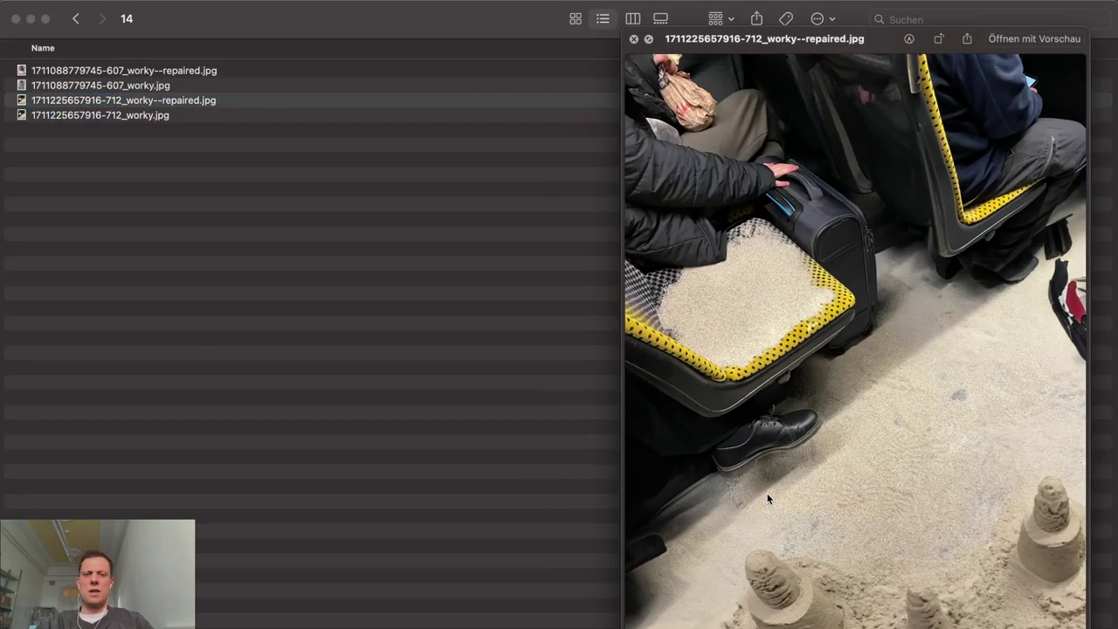
{"action": "key", "text": "Down"}
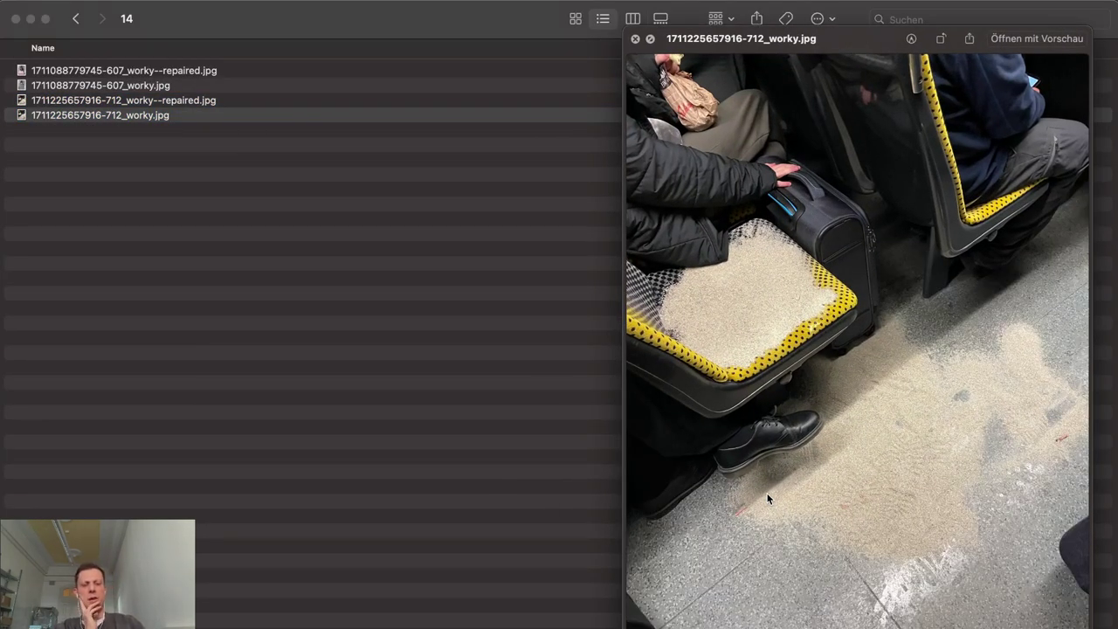
{"action": "key", "text": "Up"}
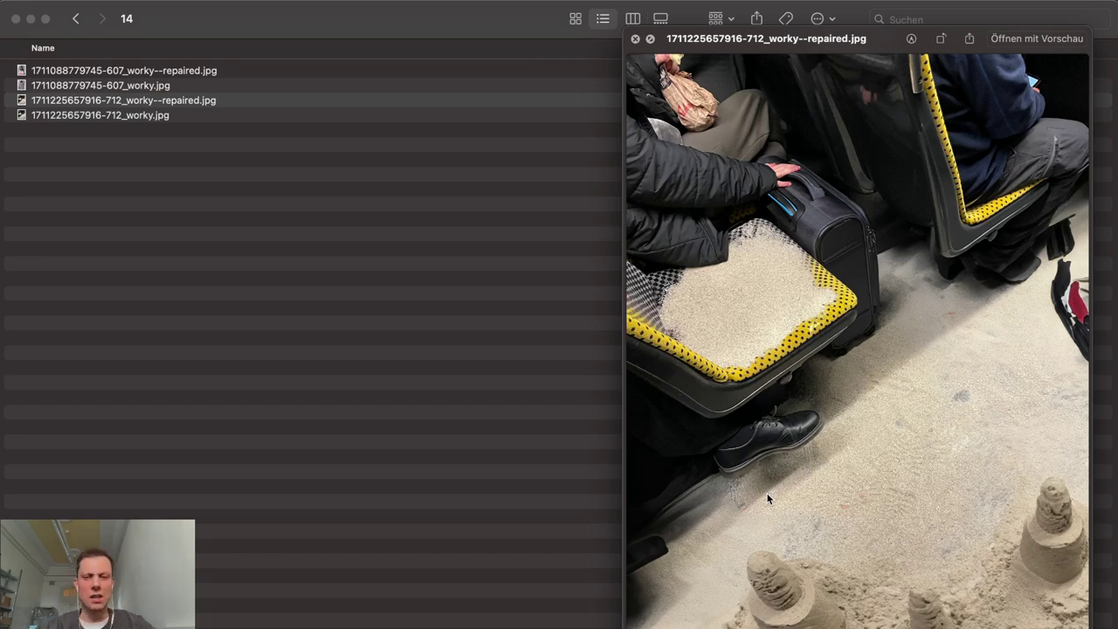
{"action": "key", "text": "Down"}
{"action": "key", "text": "Up"}
{"action": "key", "text": "space"}
{"action": "key", "text": "super+Tab"}
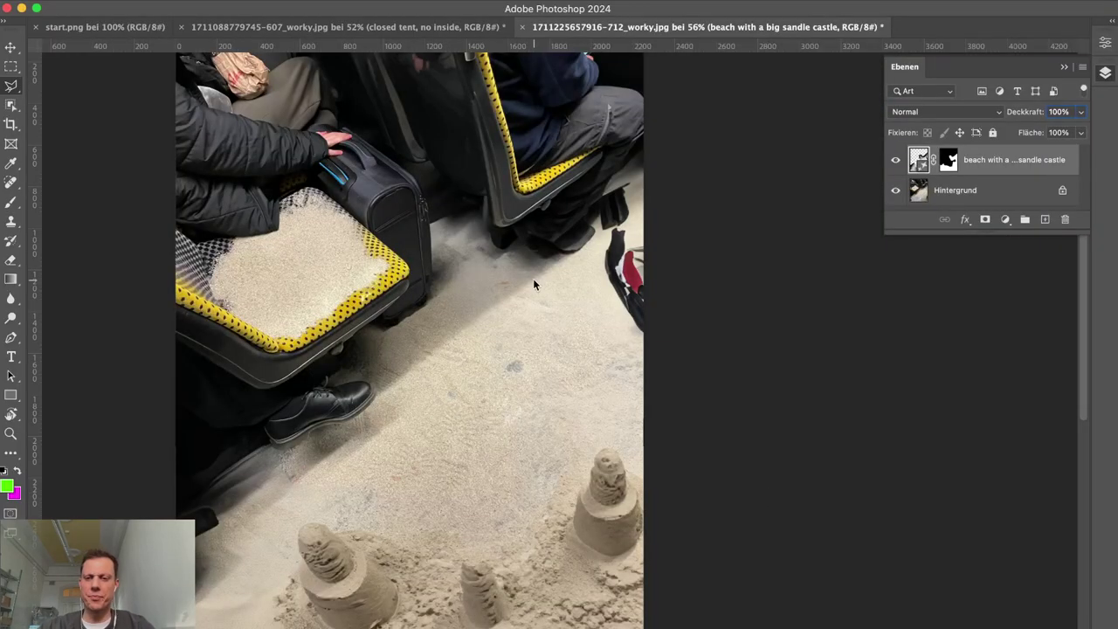
{"action": "key", "text": "super+Tab"}
{"action": "key", "text": "super+Tab"}
{"action": "key", "text": "super+Tab"}
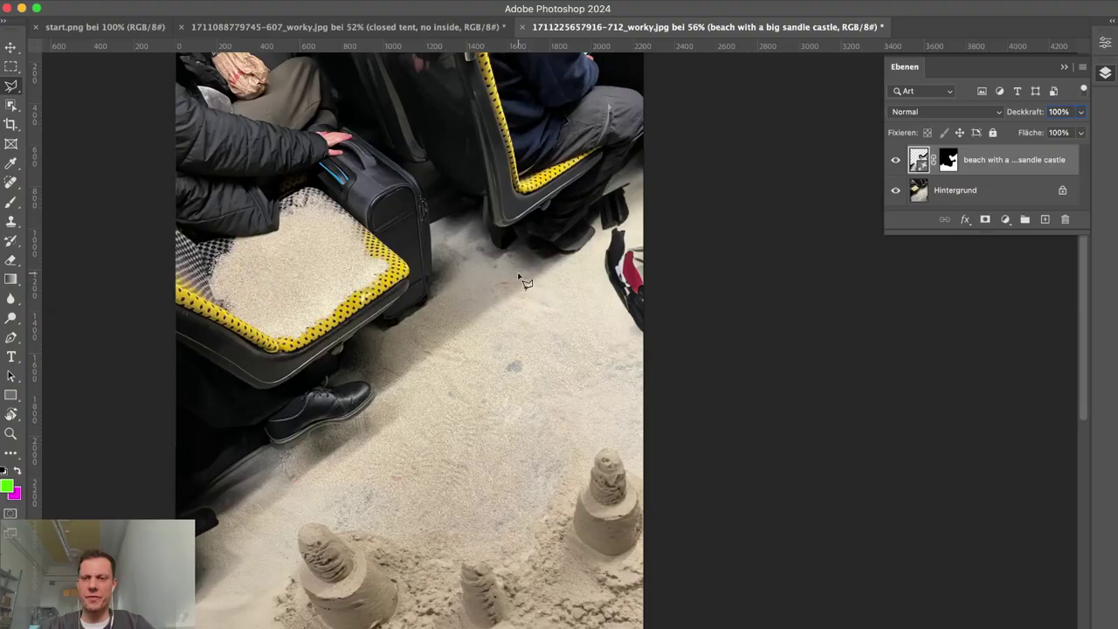
{"action": "key", "text": "super+Tab"}
{"action": "key", "text": "super+Tab"}
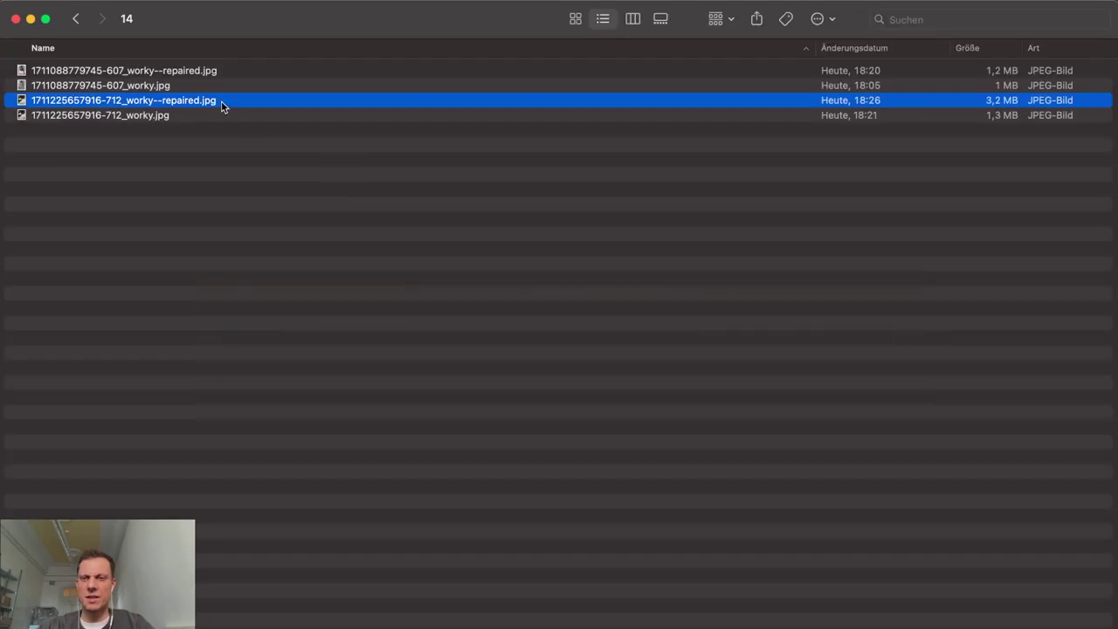
{"action": "key", "text": "super+Tab"}
{"action": "left_click_drag", "start_coordinate": [221, 101], "coordinate": [177, 453]}
{"action": "key", "text": "super+Tab"}
{"action": "key", "text": "super+Tab"}
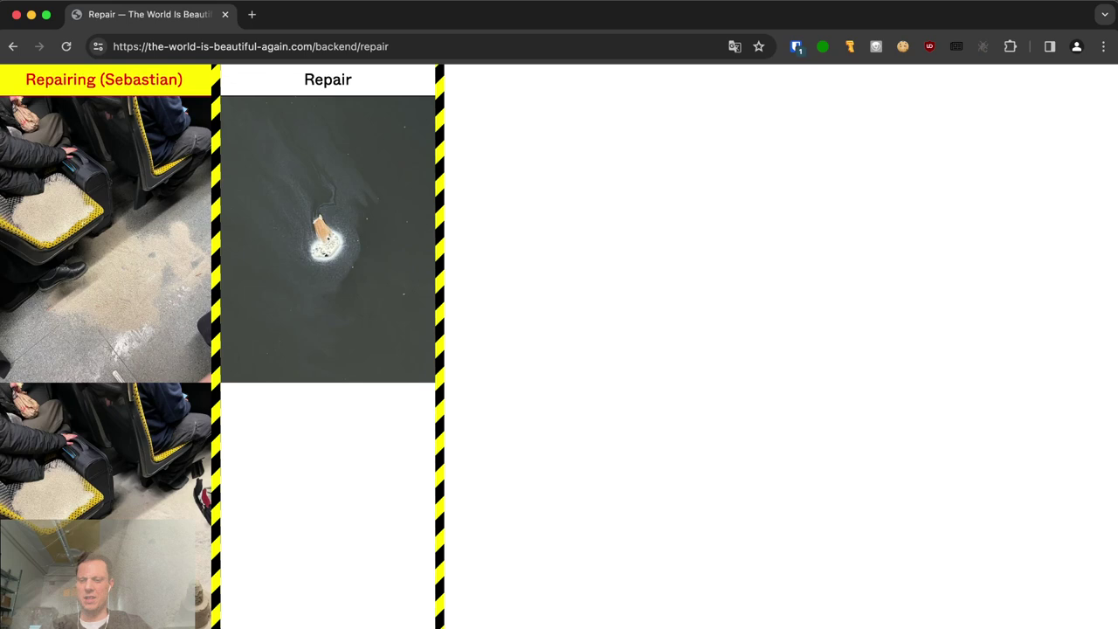
{"action": "left_click", "coordinate": [371, 486]}
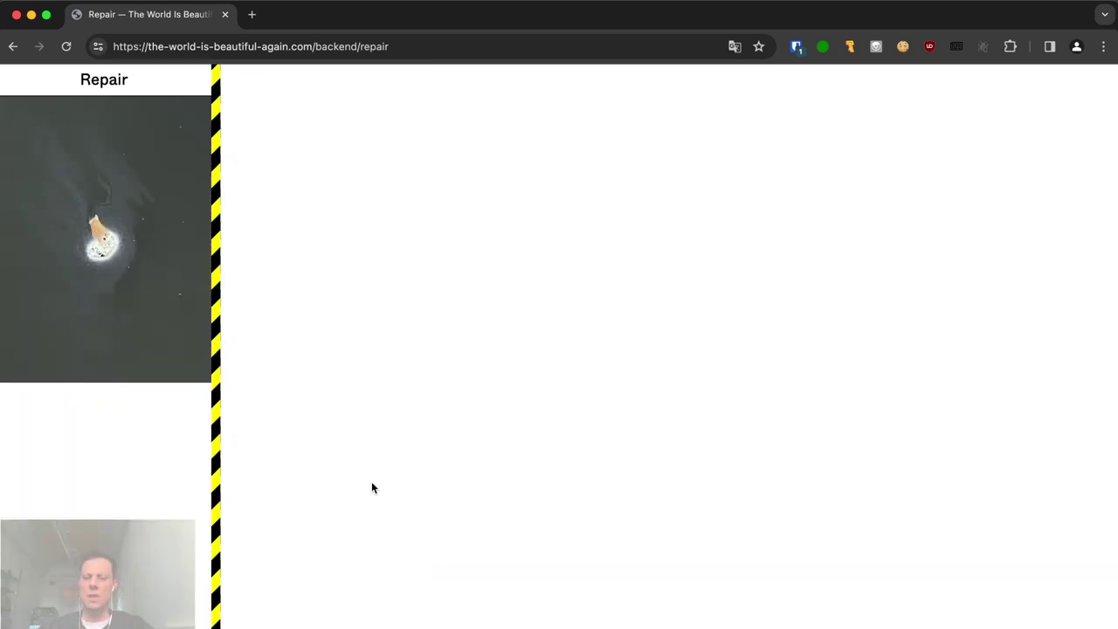
Step: Open the-world-is-beautiful-again.com in a new tab and look at the published bus repair among the neighbouring photos
{"action": "key", "text": "ctrl+t"}
{"action": "type", "text": "the-world-is-beautiful-again.com"}
{"action": "key", "text": "Return"}
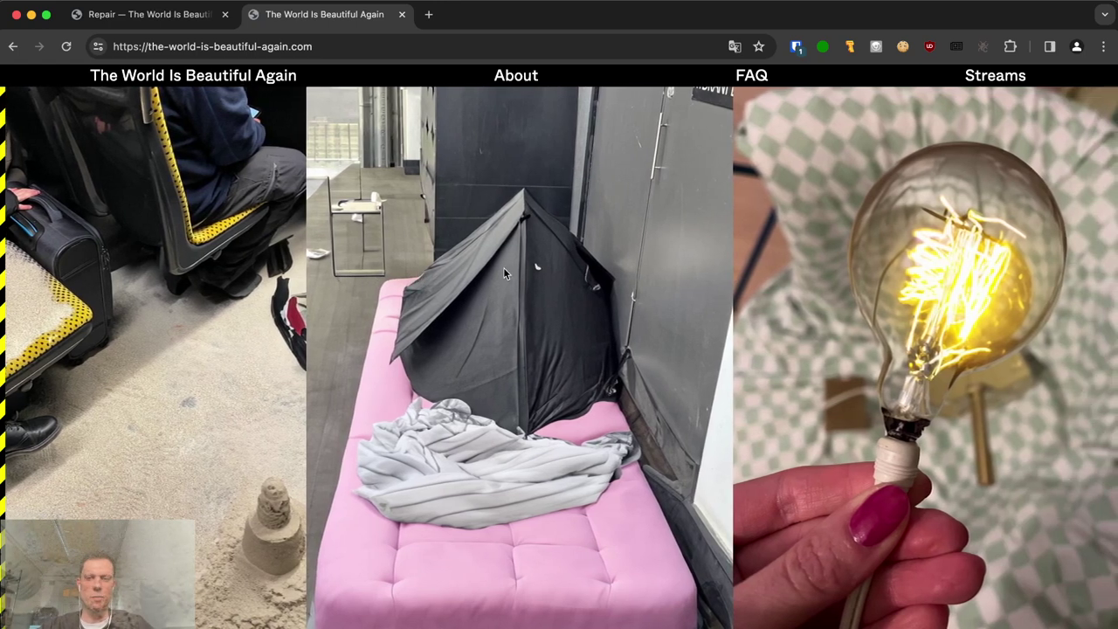
{"action": "scroll", "coordinate": [503, 267], "scroll_direction": "up", "scroll_amount": 5}
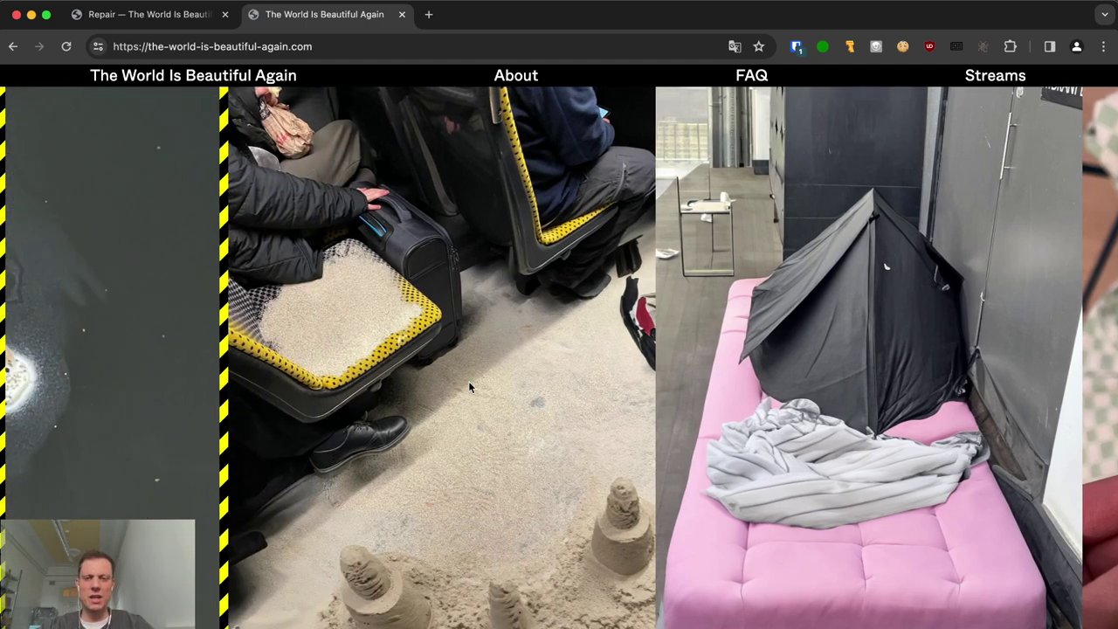
{"action": "scroll", "coordinate": [469, 381], "scroll_direction": "up", "scroll_amount": 5}
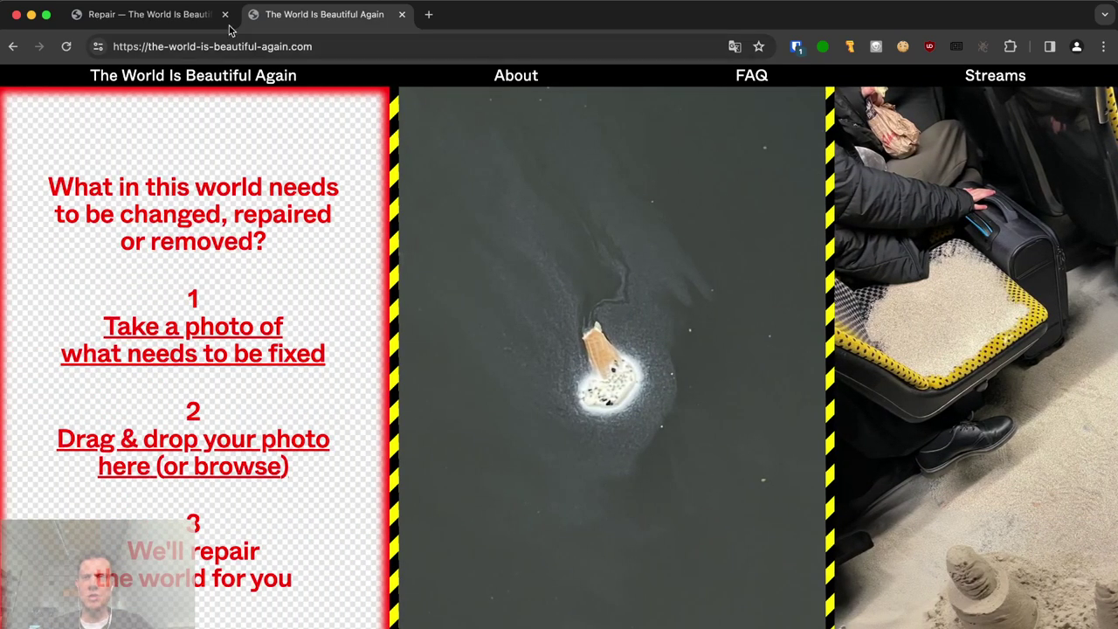
{"action": "left_click", "coordinate": [188, 18]}
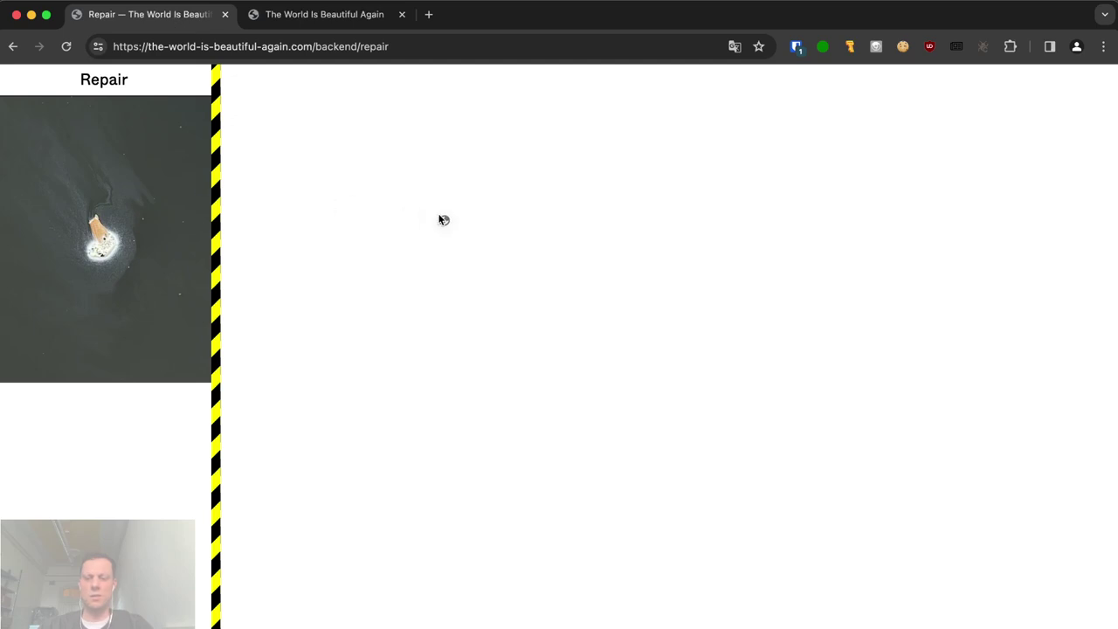
{"action": "key", "text": "super+Tab"}
{"action": "key", "text": "super+Tab"}
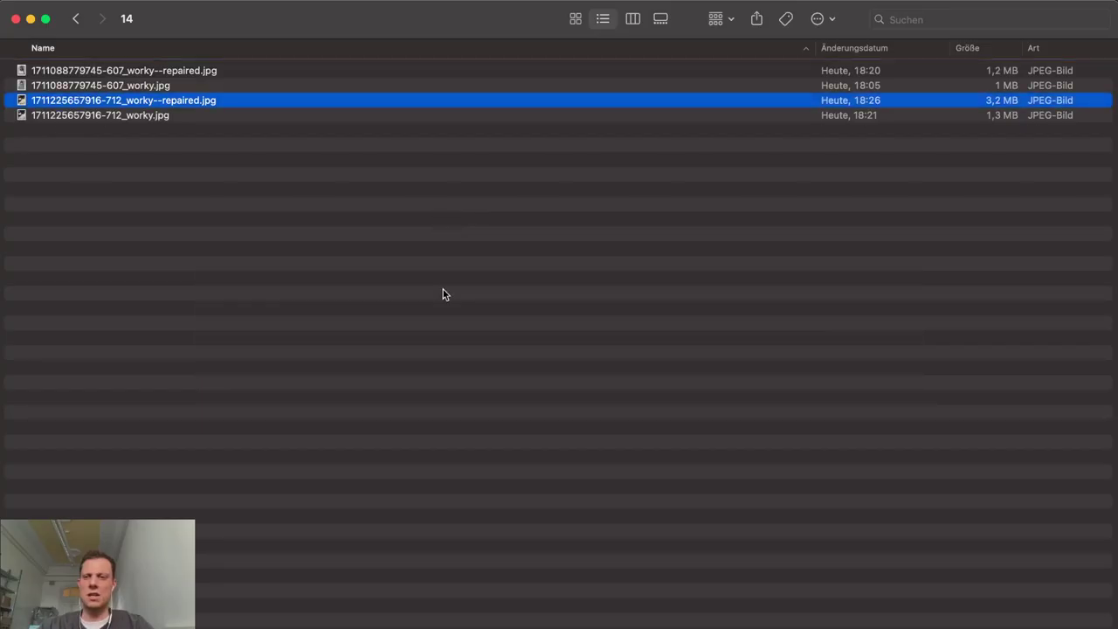
{"action": "right_click", "coordinate": [300, 136]}
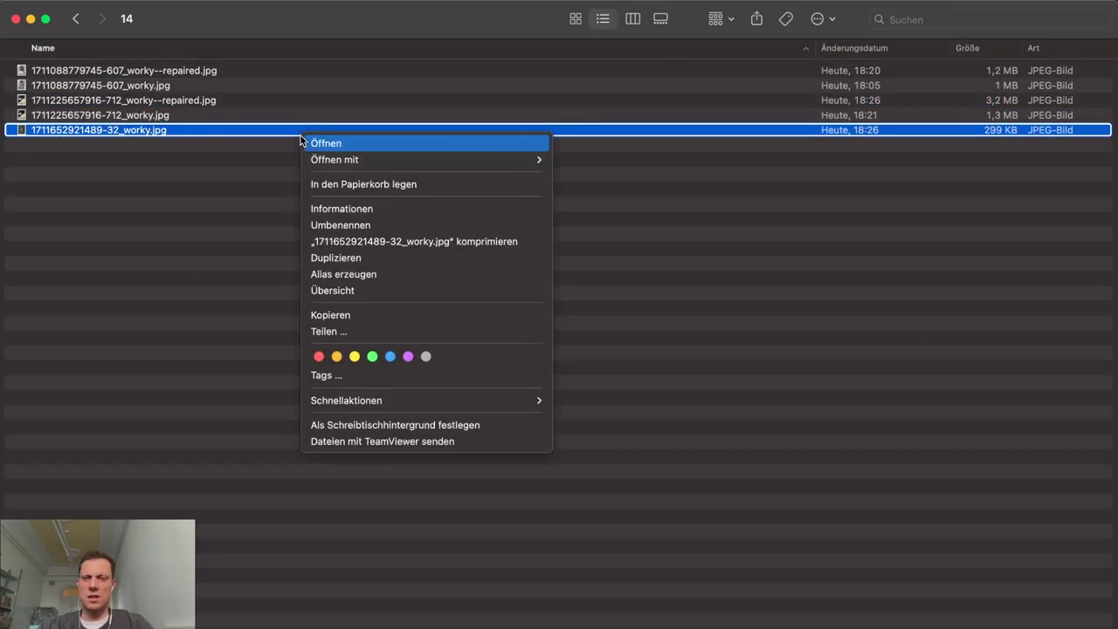
{"action": "mouse_move", "coordinate": [353, 161]}
{"action": "left_click", "coordinate": [596, 232]}
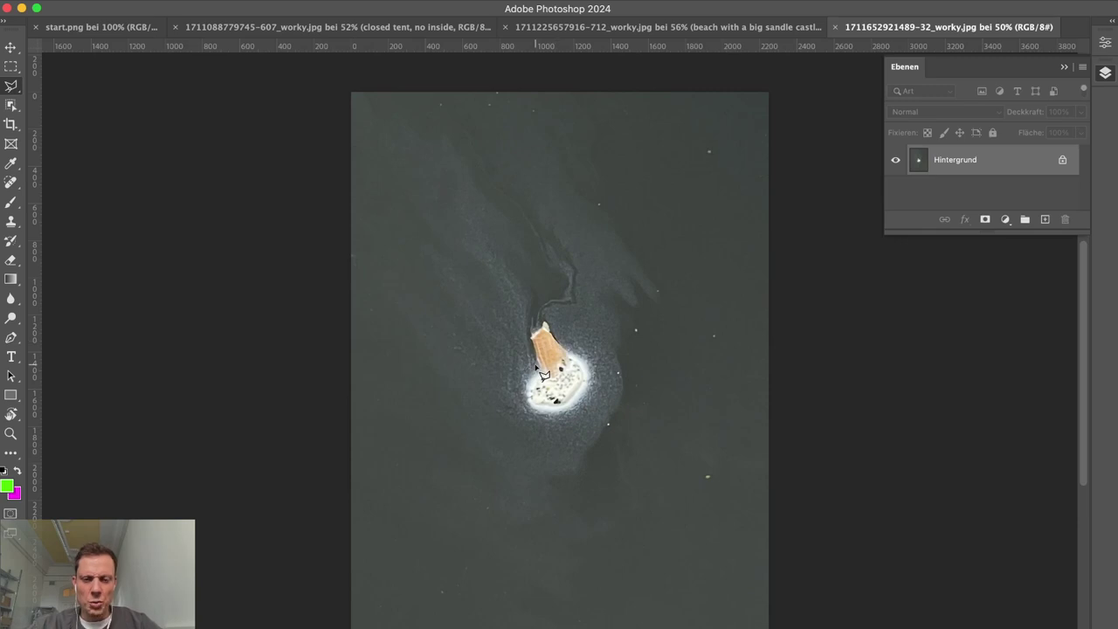
Step: Outline the ice cream cone and its melted white ice cream with the Polygonal Lasso
{"action": "scroll", "coordinate": [543, 374], "scroll_direction": "up", "scroll_amount": 4}
{"action": "scroll", "coordinate": [542, 374], "scroll_direction": "down", "scroll_amount": 2}
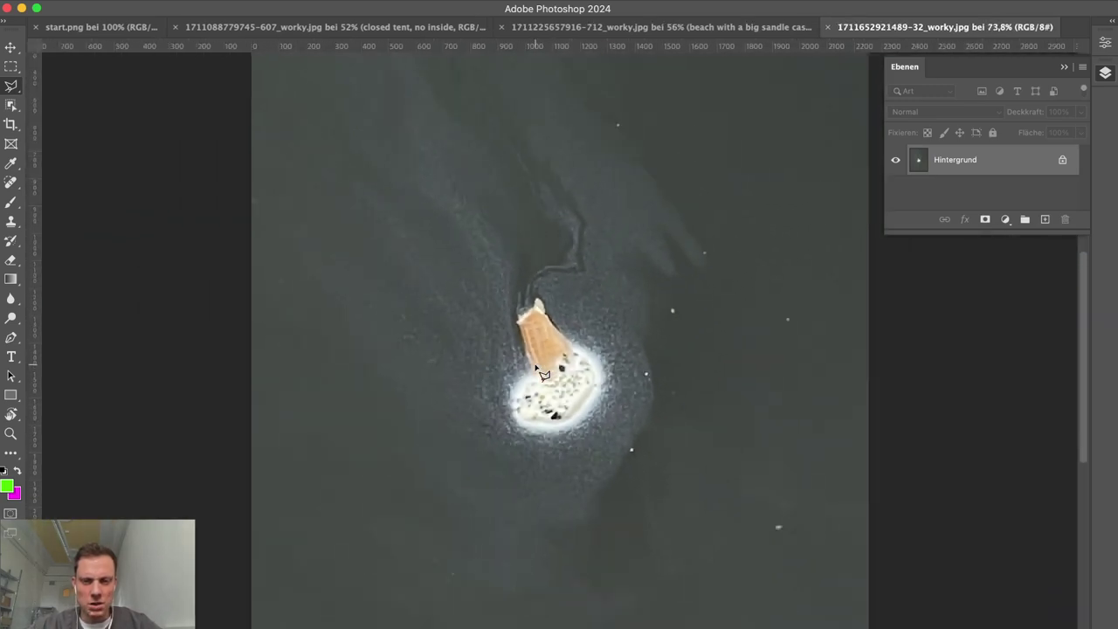
{"action": "scroll", "coordinate": [543, 373], "scroll_direction": "down", "scroll_amount": 2}
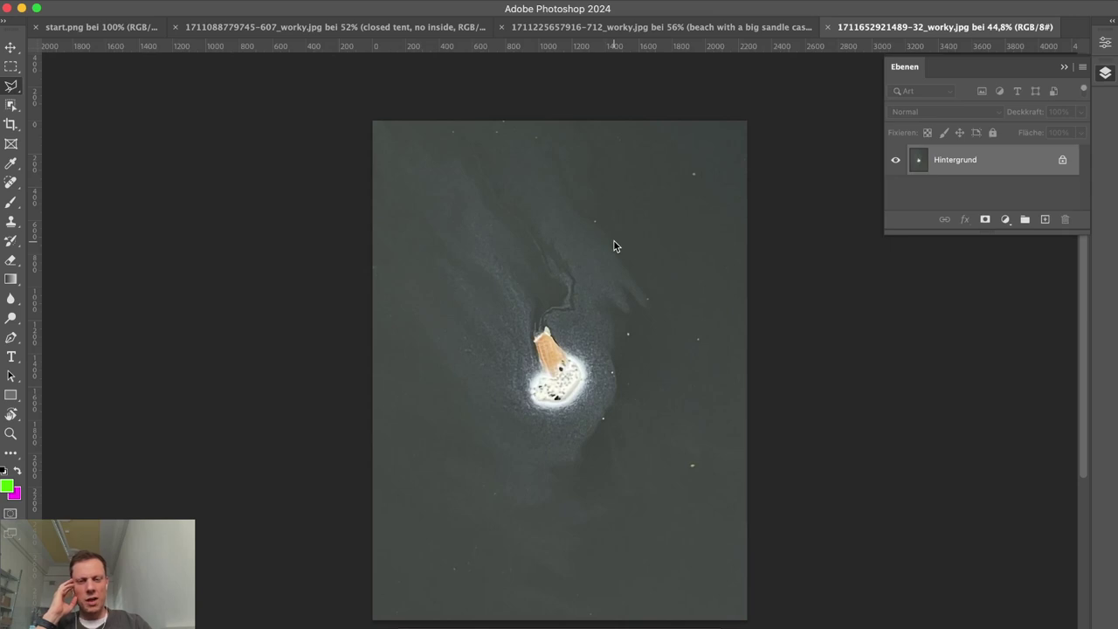
{"action": "left_click", "coordinate": [11, 105]}
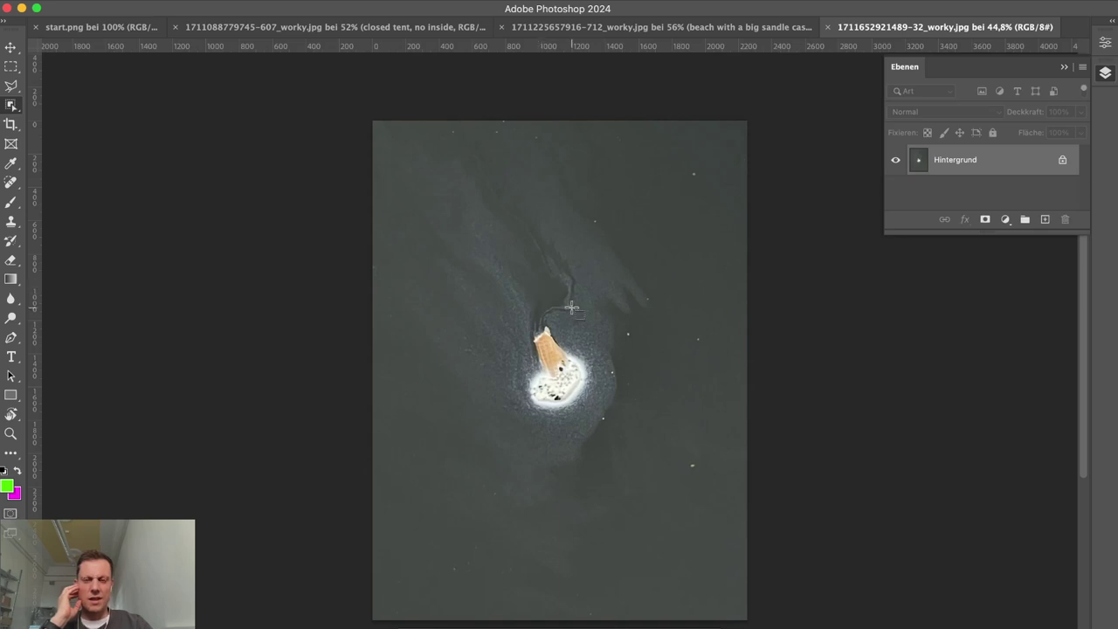
{"action": "left_click", "coordinate": [11, 86]}
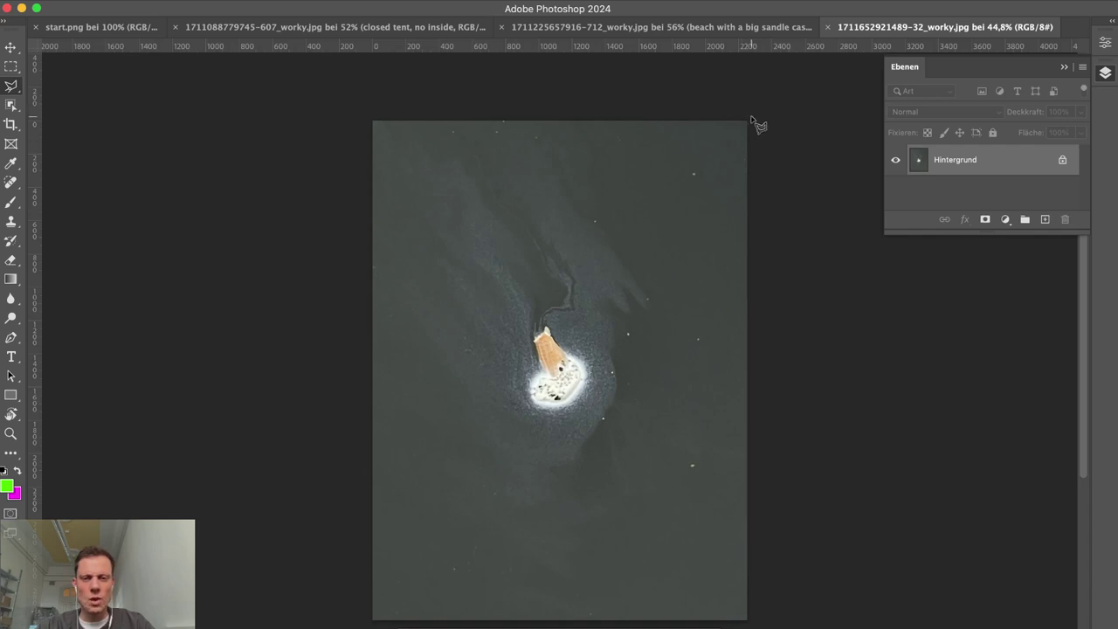
{"action": "key", "text": "super+plus"}
{"action": "key", "text": "super+plus"}
{"action": "key", "text": "super+plus"}
{"action": "key", "text": "super+plus"}
{"action": "key", "text": "super+plus"}
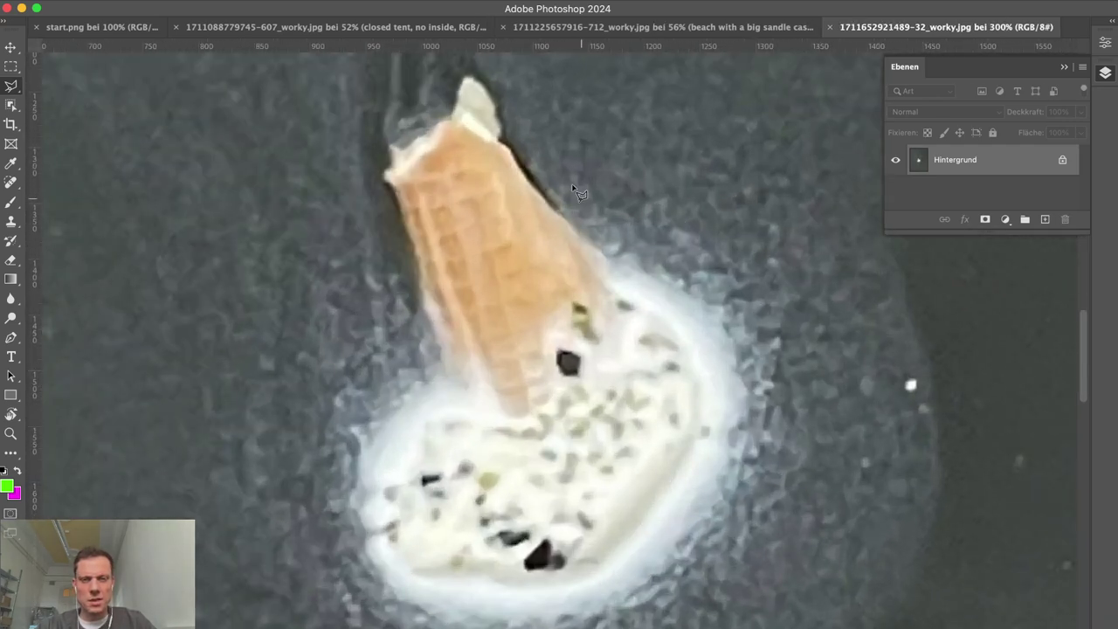
{"action": "key", "text": "super+minus"}
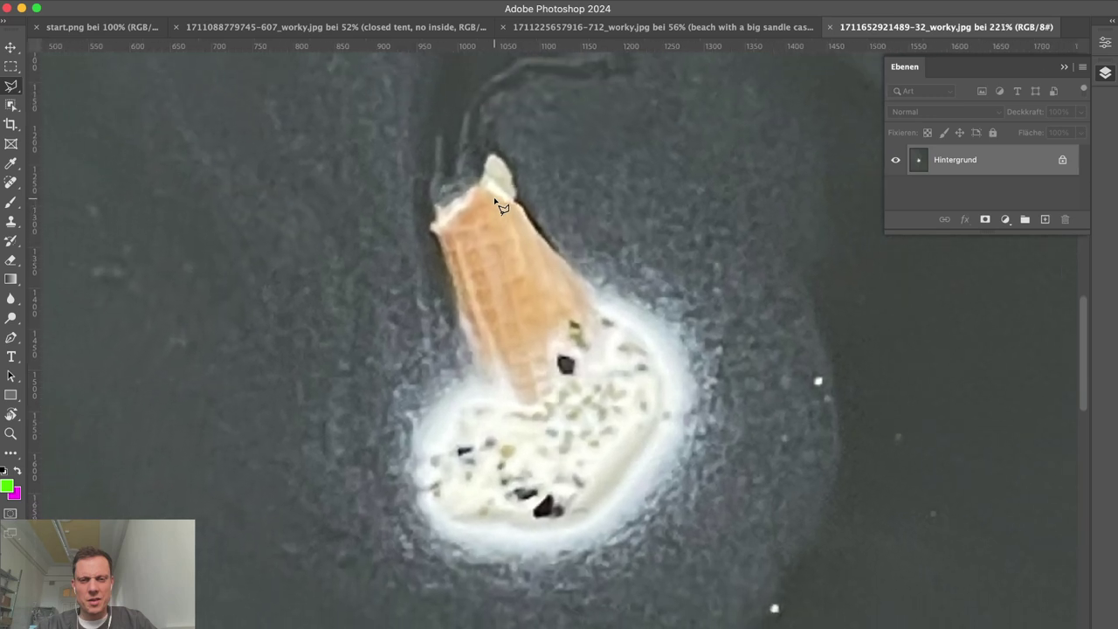
{"action": "scroll", "coordinate": [500, 207], "scroll_direction": "down", "scroll_amount": 3}
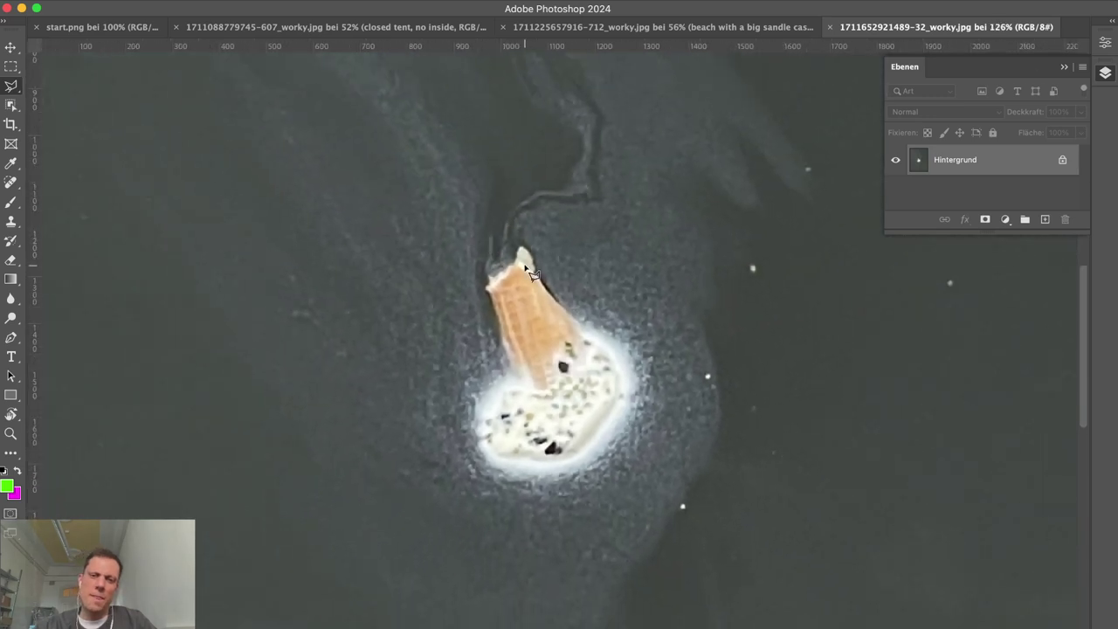
{"action": "left_click", "coordinate": [526, 266]}
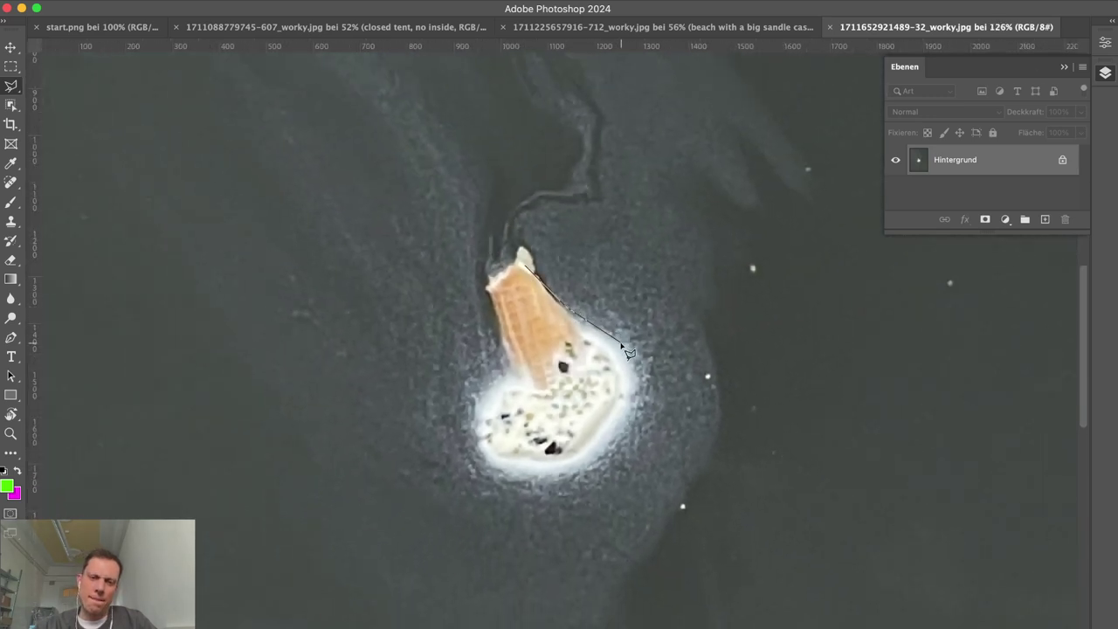
{"action": "mouse_move", "coordinate": [624, 347]}
{"action": "left_mouse_down"}
{"action": "mouse_move", "coordinate": [639, 383]}
{"action": "mouse_move", "coordinate": [629, 445]}
{"action": "mouse_move", "coordinate": [589, 478]}
{"action": "mouse_move", "coordinate": [495, 477]}
{"action": "mouse_move", "coordinate": [479, 457]}
{"action": "mouse_move", "coordinate": [474, 402]}
{"action": "mouse_move", "coordinate": [514, 374]}
{"action": "mouse_move", "coordinate": [473, 226]}
{"action": "mouse_move", "coordinate": [450, 184]}
{"action": "mouse_move", "coordinate": [526, 271]}
{"action": "left_mouse_up"}
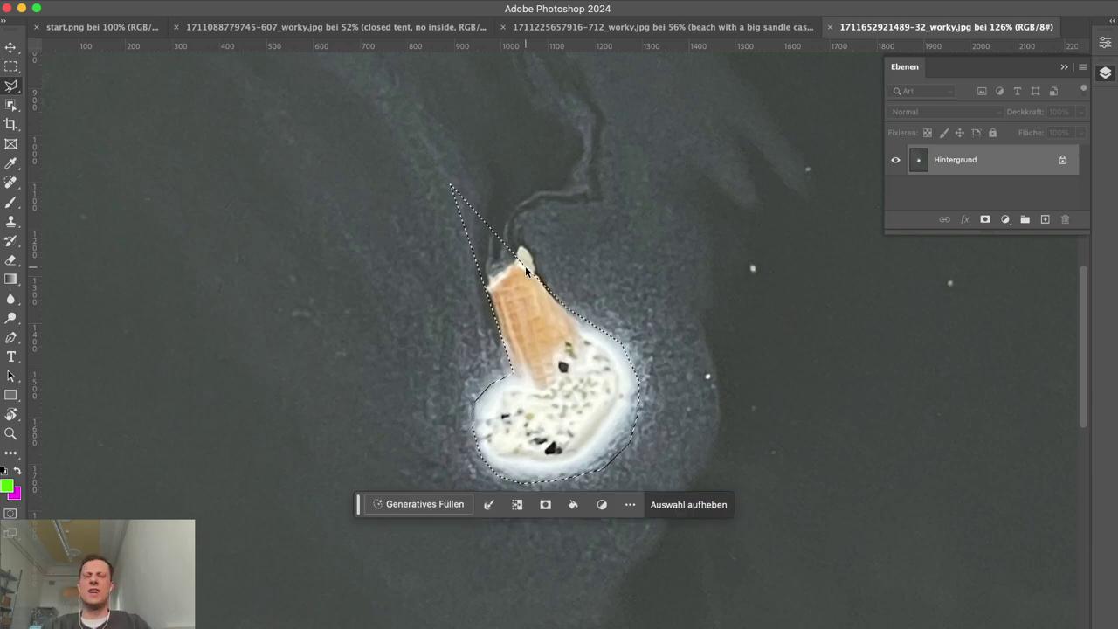
Step: Invert the selection to cover the surrounding water and run Generative Fill on it with the prompt "frozen icy water"
{"action": "key", "text": "super+minus"}
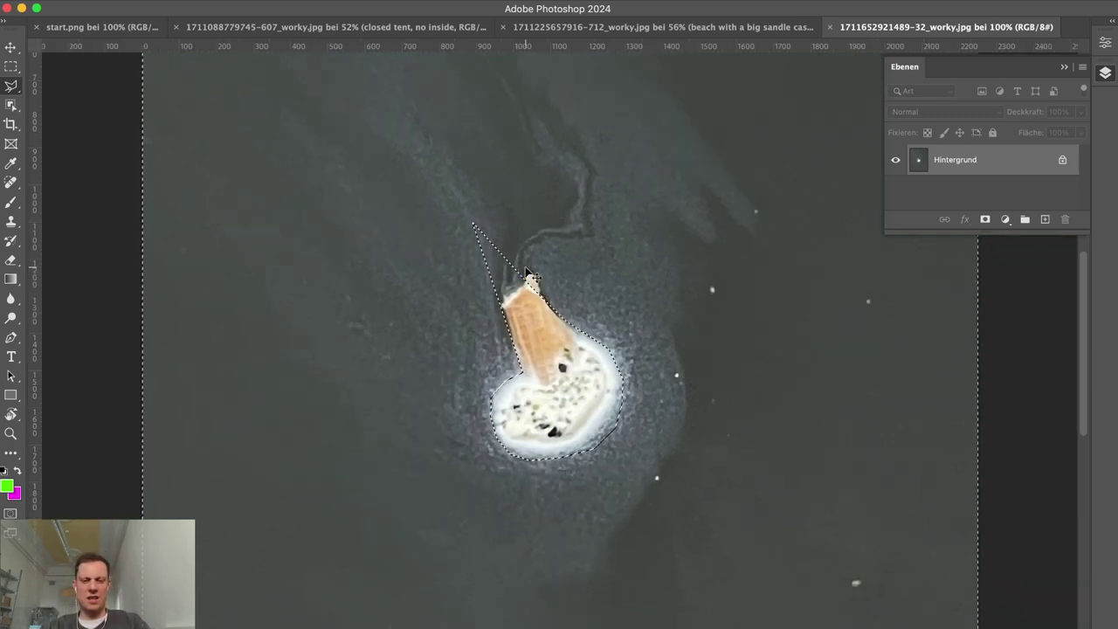
{"action": "key", "text": "super+minus"}
{"action": "key", "text": "super+minus"}
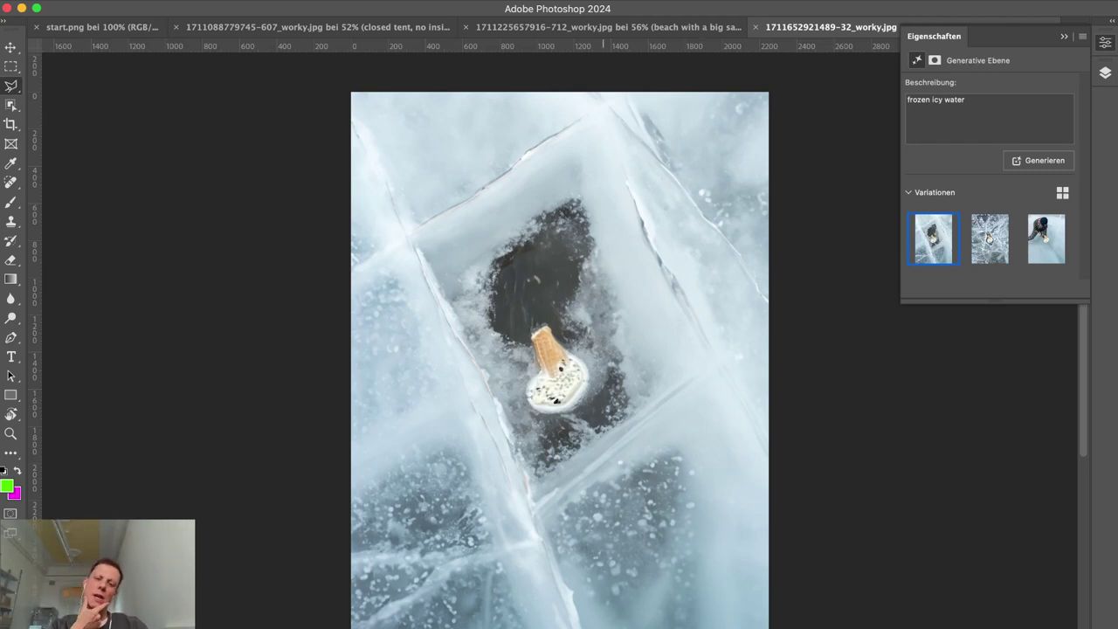
Step: Compare the "frozen icy water" variations and keep the third one, with the kneeling person in the navy hat
{"action": "left_click", "coordinate": [990, 238]}
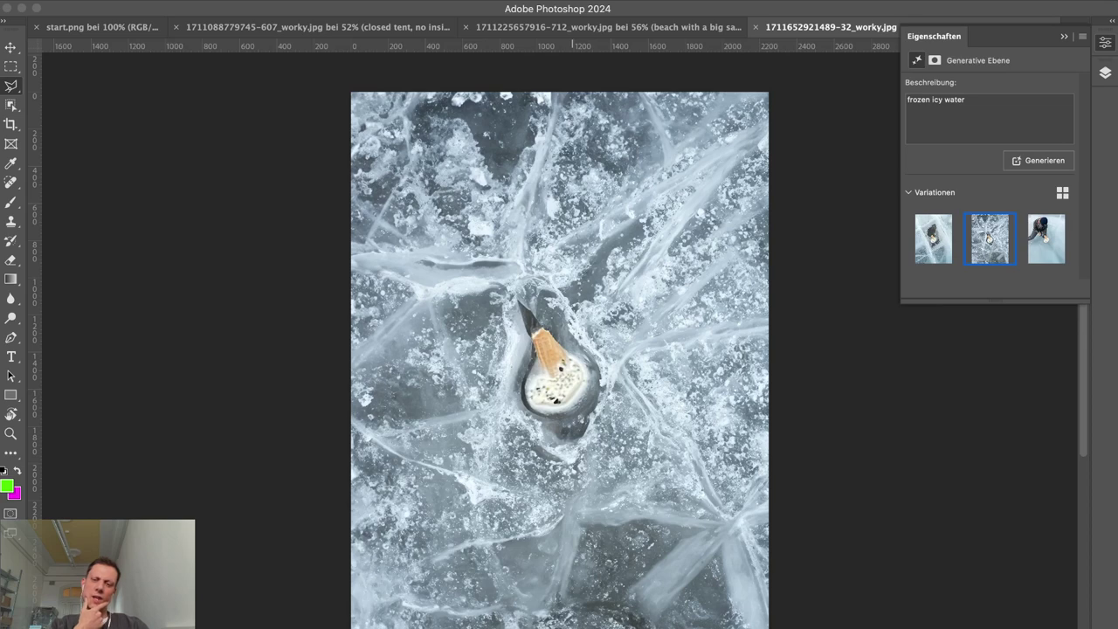
{"action": "left_click", "coordinate": [1046, 239]}
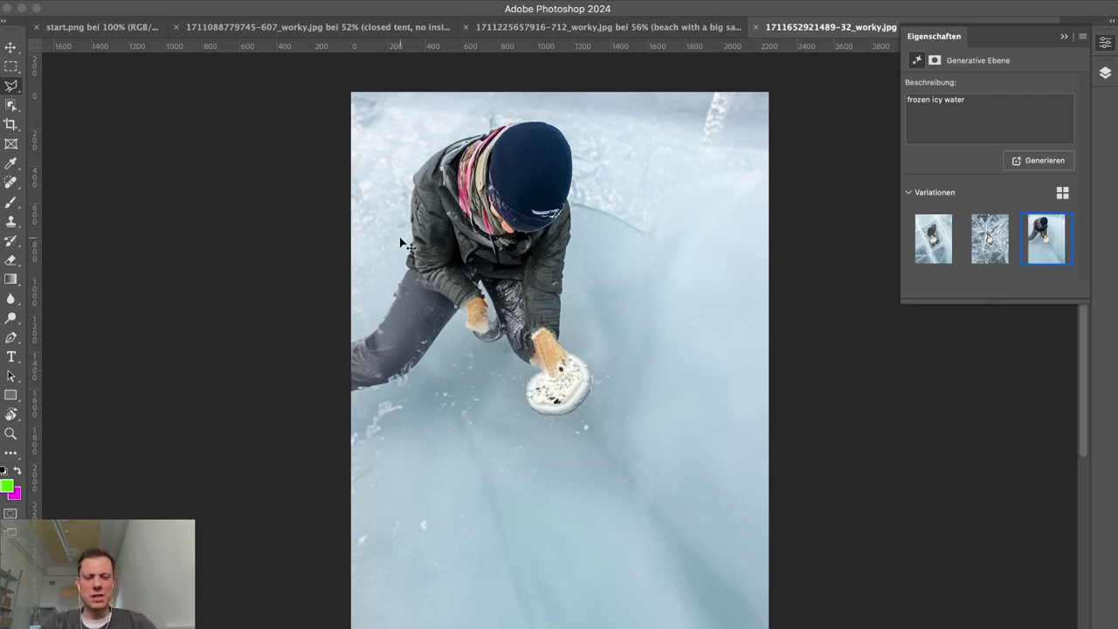
{"action": "key", "text": "super+plus"}
{"action": "scroll", "coordinate": [404, 245], "scroll_direction": "up", "scroll_amount": 3}
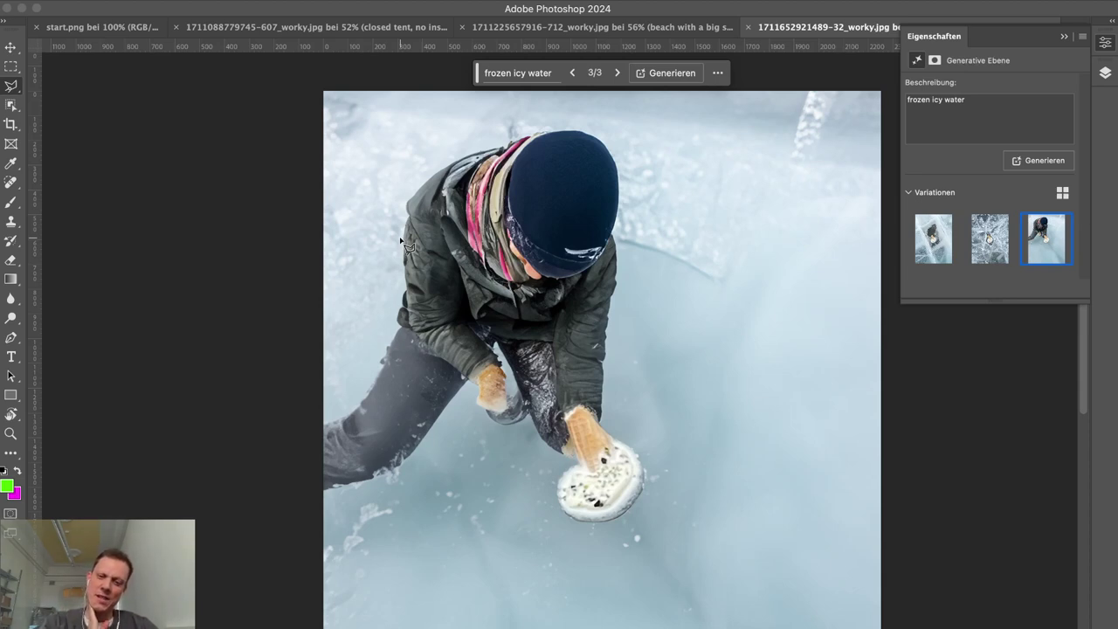
{"action": "key", "text": "super+minus"}
{"action": "key", "text": "super+minus"}
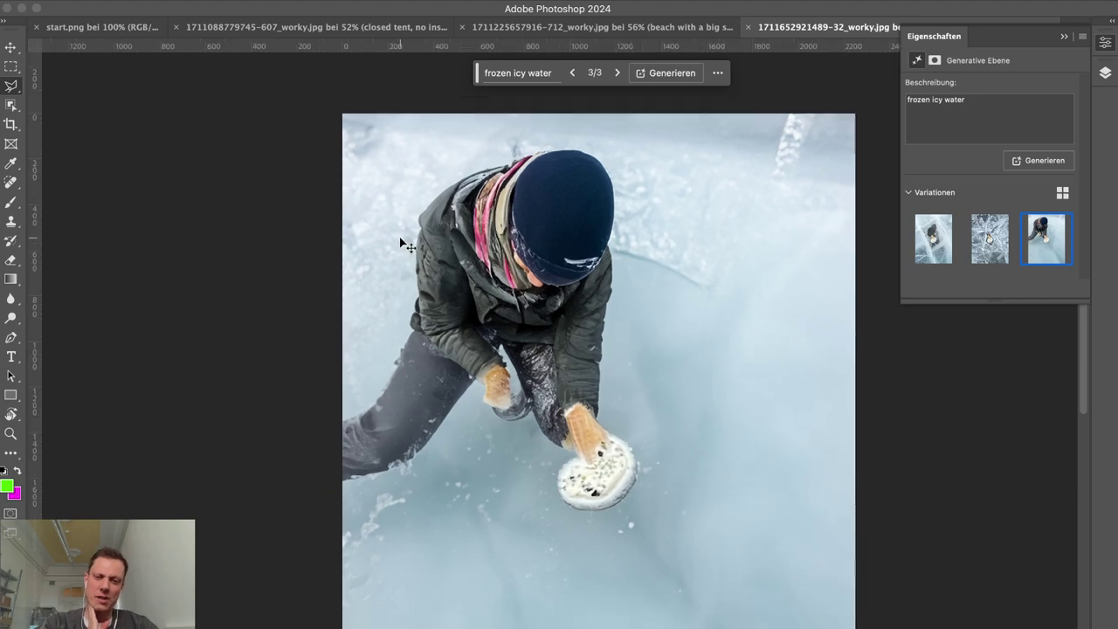
{"action": "scroll", "coordinate": [407, 245], "scroll_direction": "down", "scroll_amount": 1}
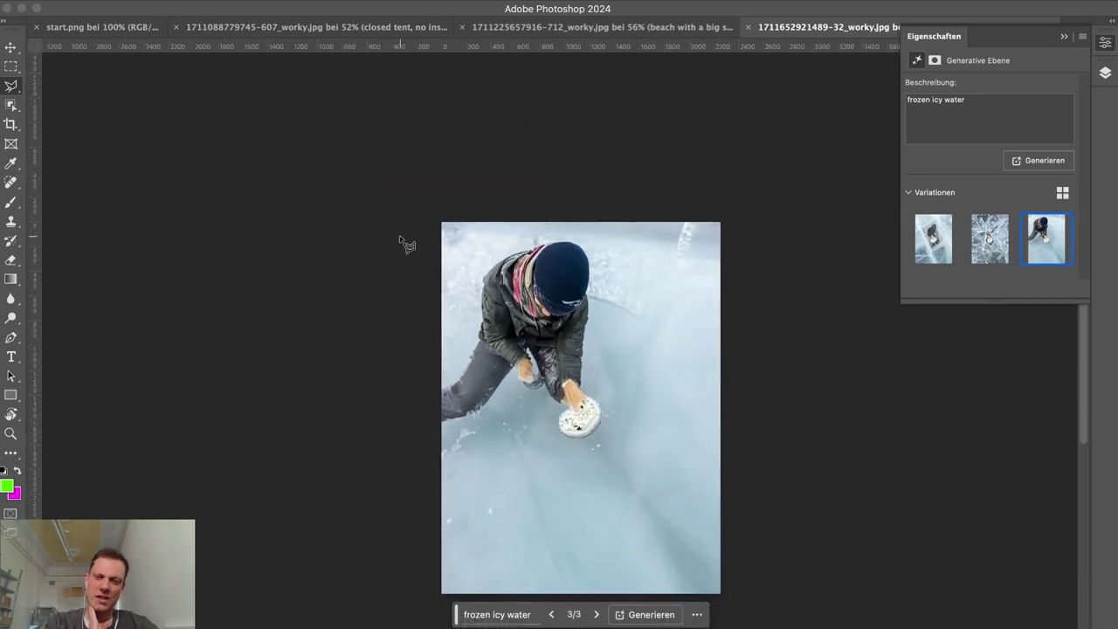
{"action": "key", "text": "super+plus"}
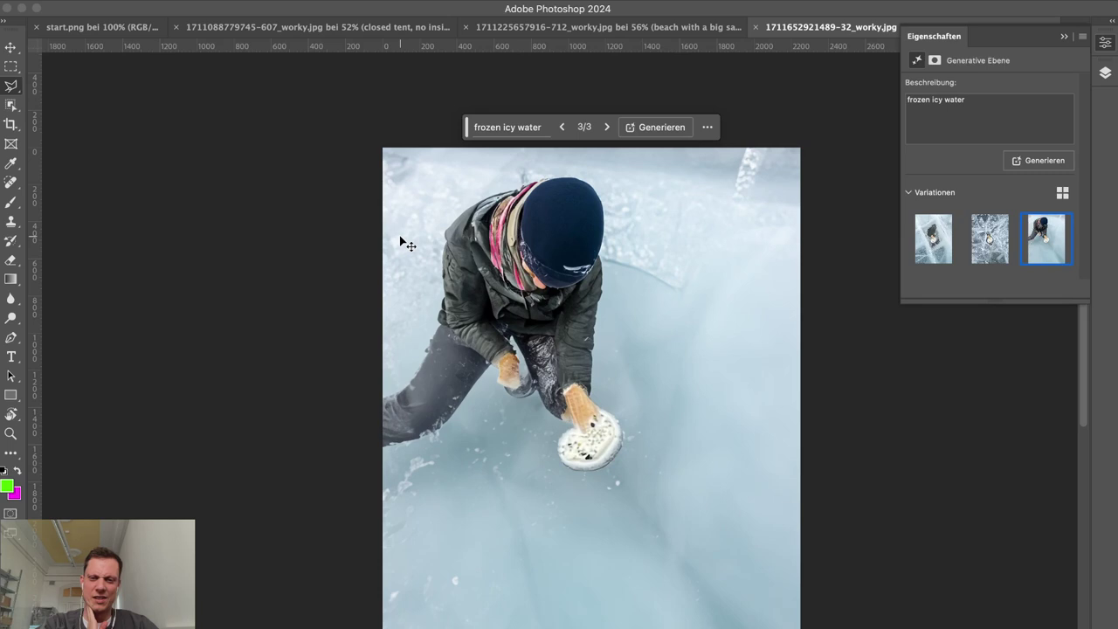
{"action": "key", "text": "super+plus"}
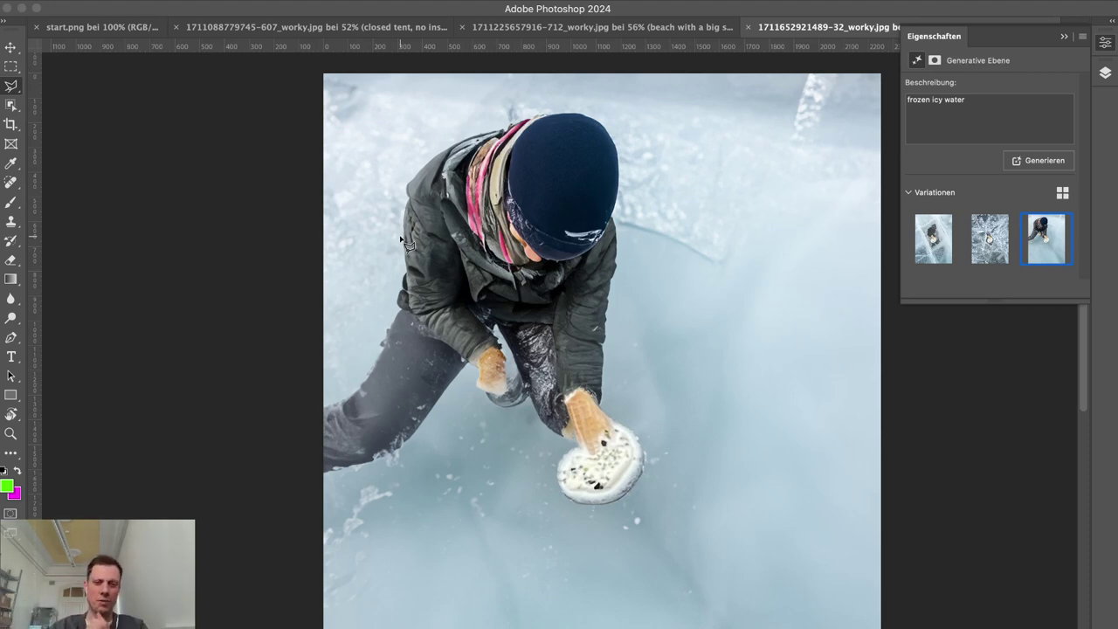
{"action": "key", "text": "super+minus"}
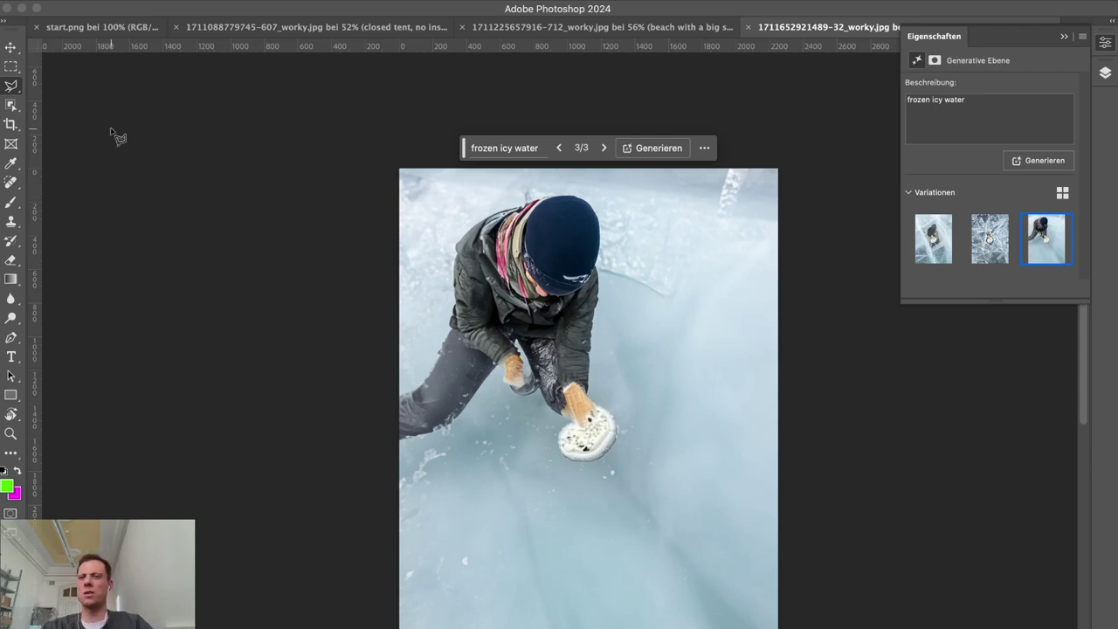
{"action": "left_click", "coordinate": [148, 3]}
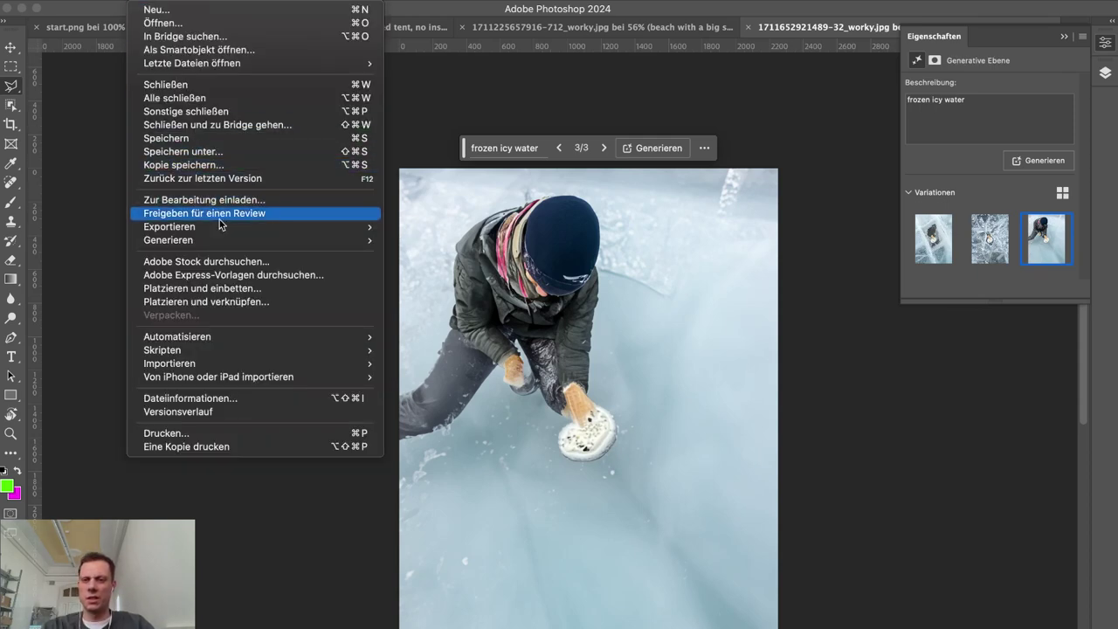
{"action": "mouse_move", "coordinate": [234, 227]}
{"action": "left_click", "coordinate": [437, 283]}
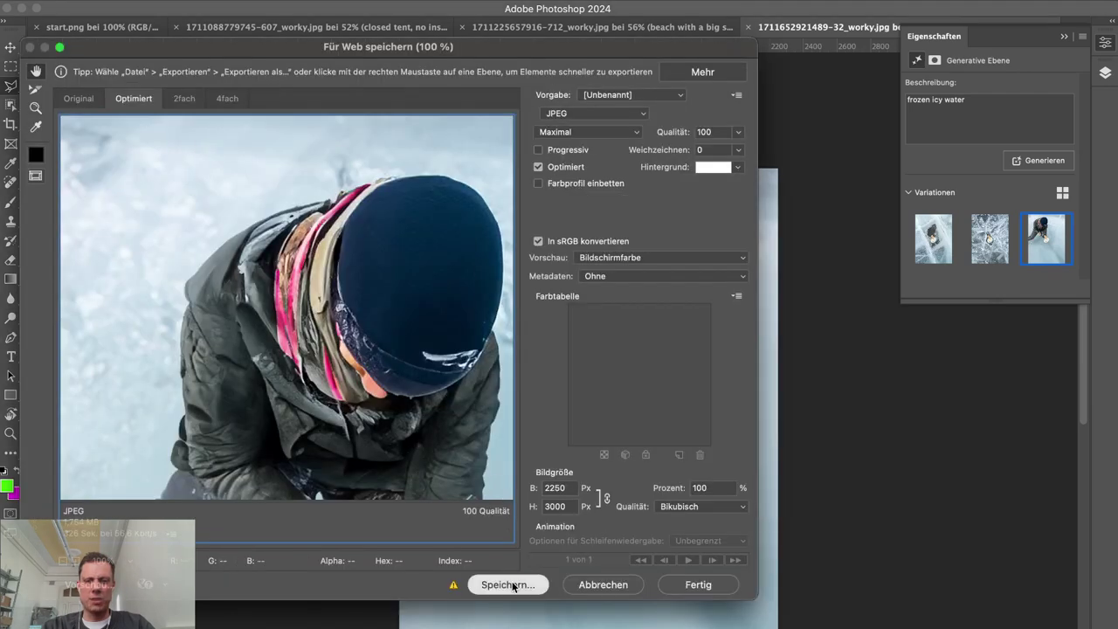
{"action": "left_click", "coordinate": [509, 584]}
{"action": "key", "text": "Right"}
{"action": "type", "text": "--repaired"}
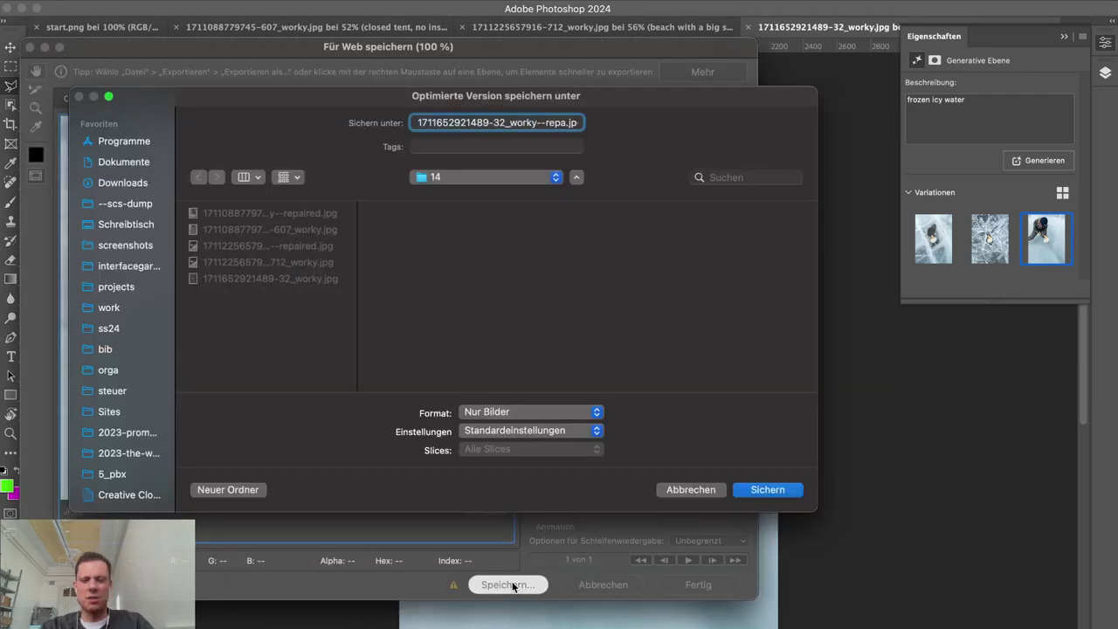
{"action": "key", "text": "Return"}
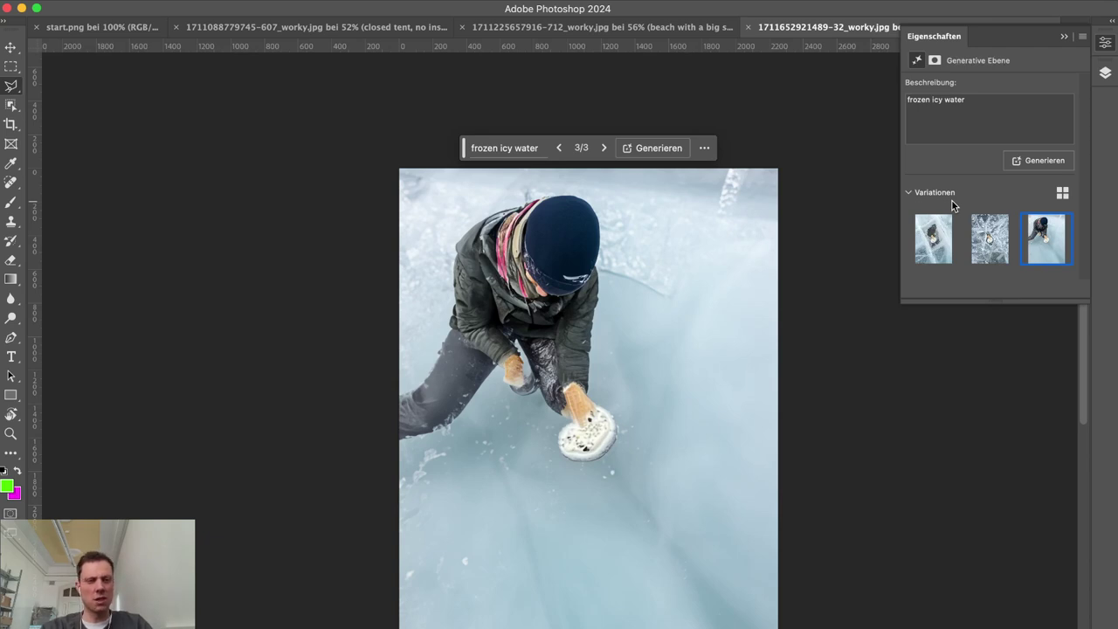
Step: Switch to Finder and compare previews of the original and repaired ice cream cone photos in folder 14
{"action": "key", "text": "super+Tab"}
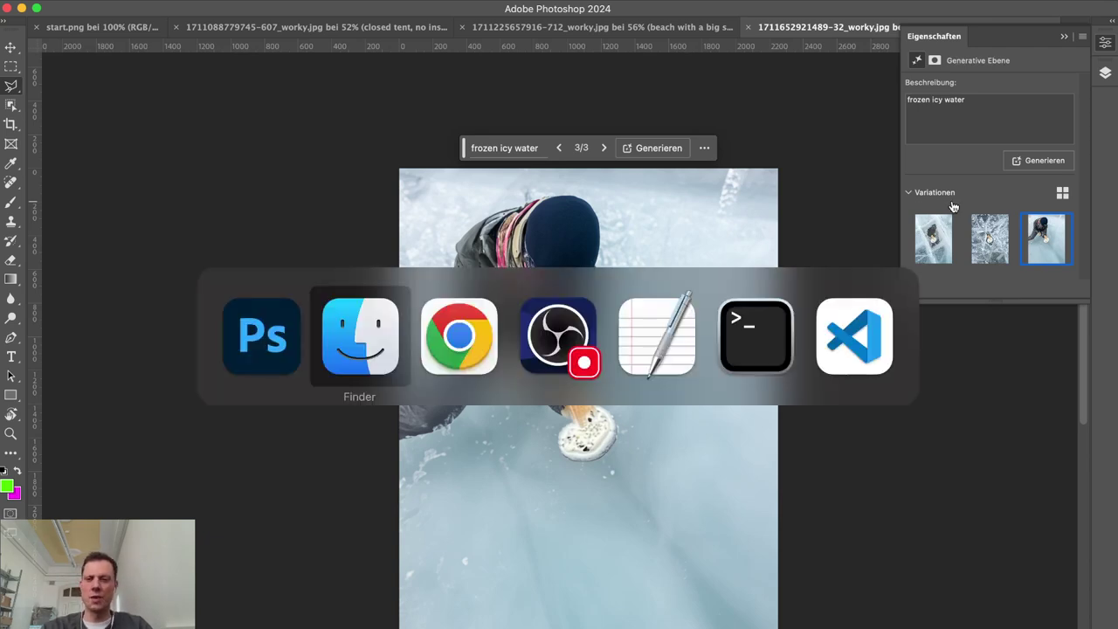
{"action": "key", "text": "space"}
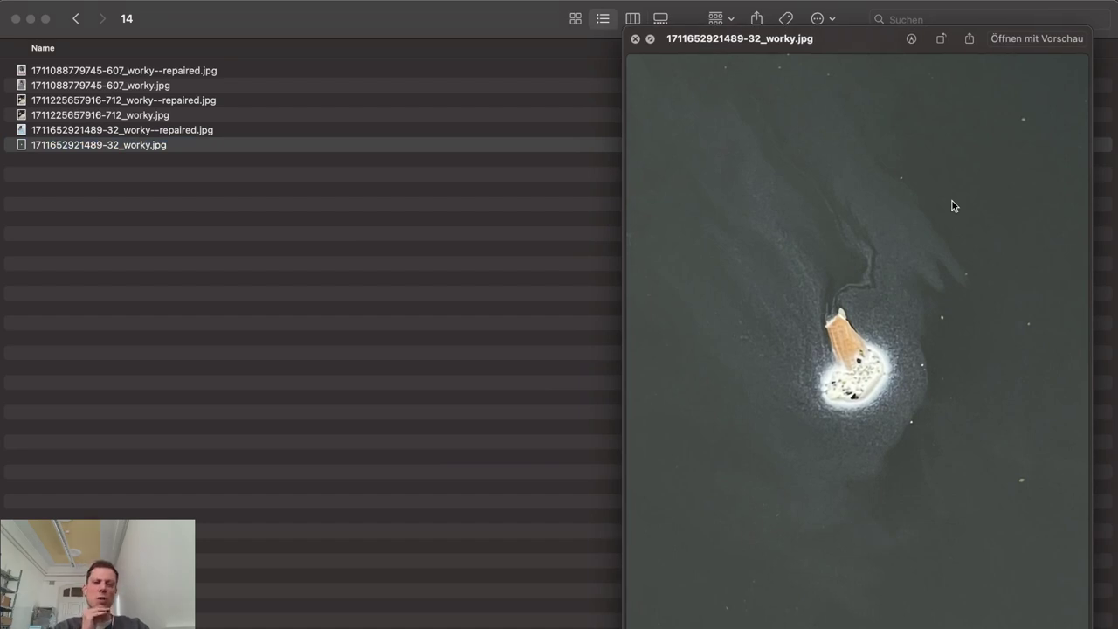
{"action": "key", "text": "Up"}
{"action": "key", "text": "Down"}
{"action": "key", "text": "Up"}
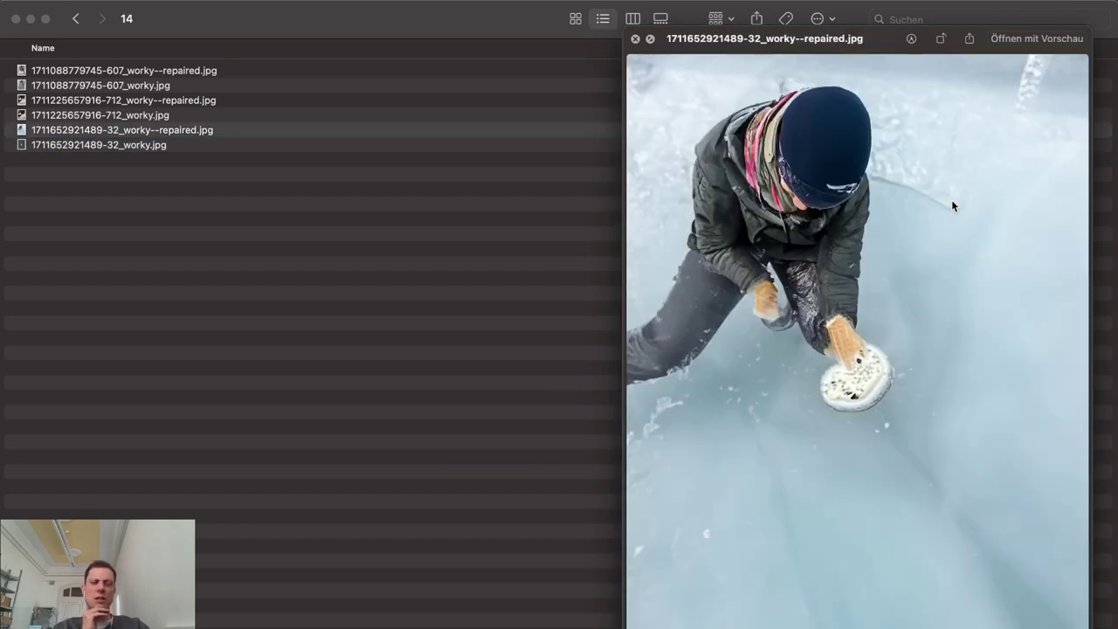
{"action": "key", "text": "Down"}
{"action": "key", "text": "Up"}
{"action": "key", "text": "Down"}
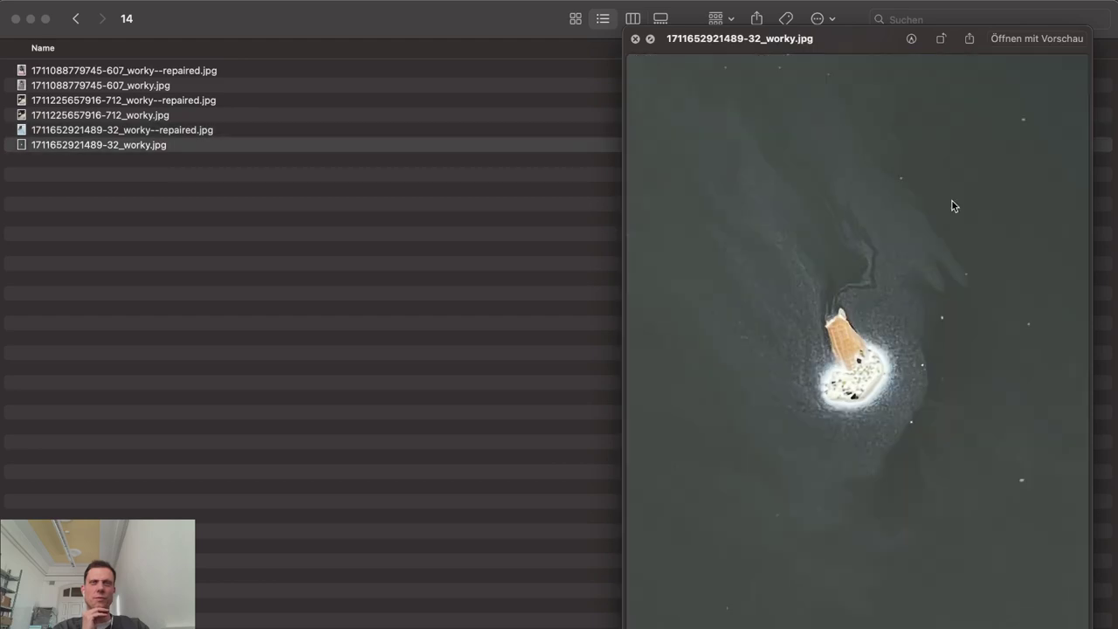
{"action": "key", "text": "Up"}
{"action": "key", "text": "Down"}
{"action": "key", "text": "Up"}
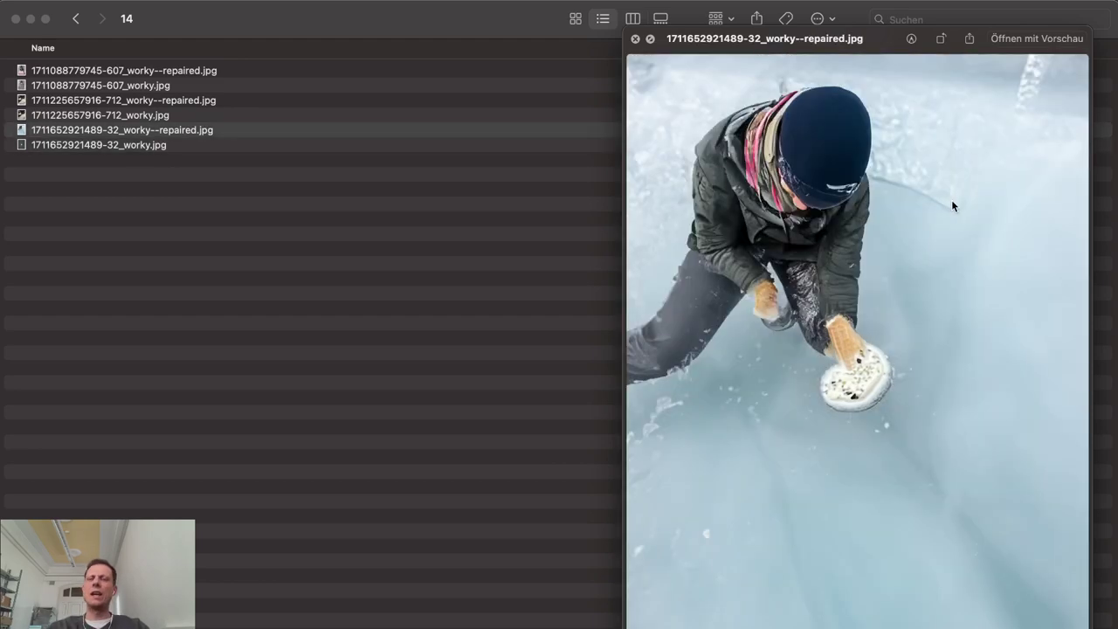
{"action": "key", "text": "space"}
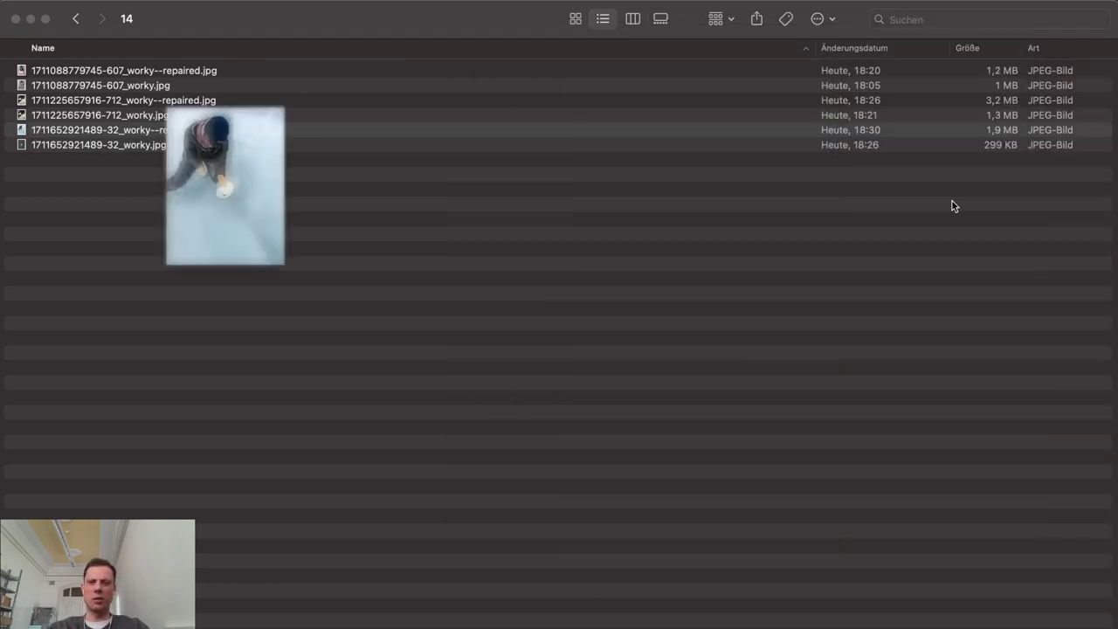
{"action": "key", "text": "super+Tab"}
{"action": "key", "text": "super+Tab"}
{"action": "key", "text": "super+Tab"}
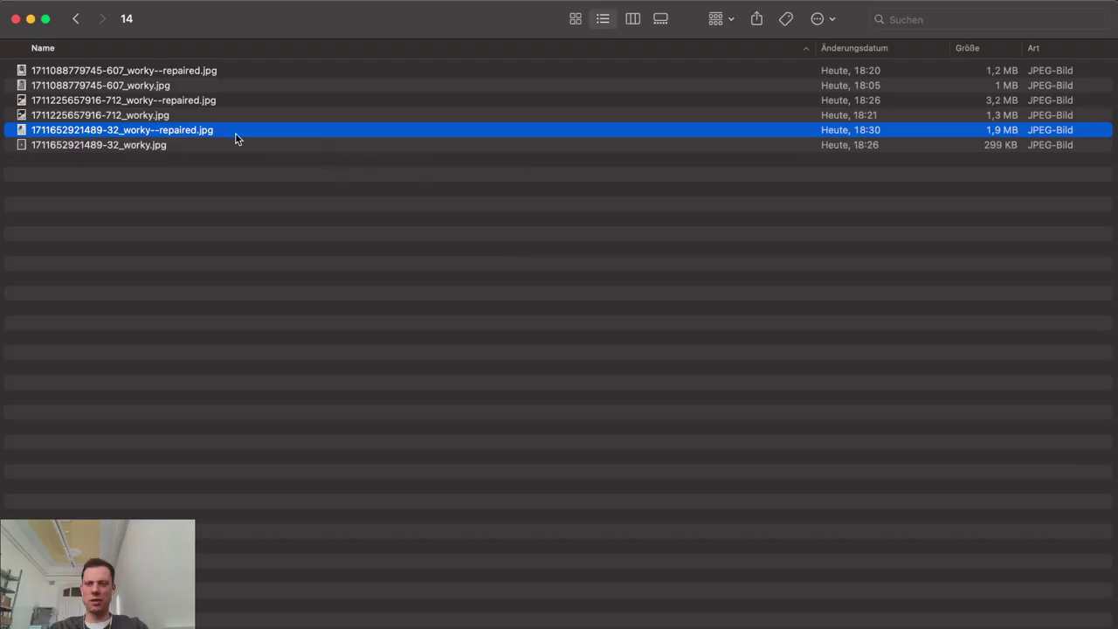
{"action": "left_click_drag", "start_coordinate": [185, 133], "coordinate": [144, 406]}
{"action": "key", "text": "super+Tab"}
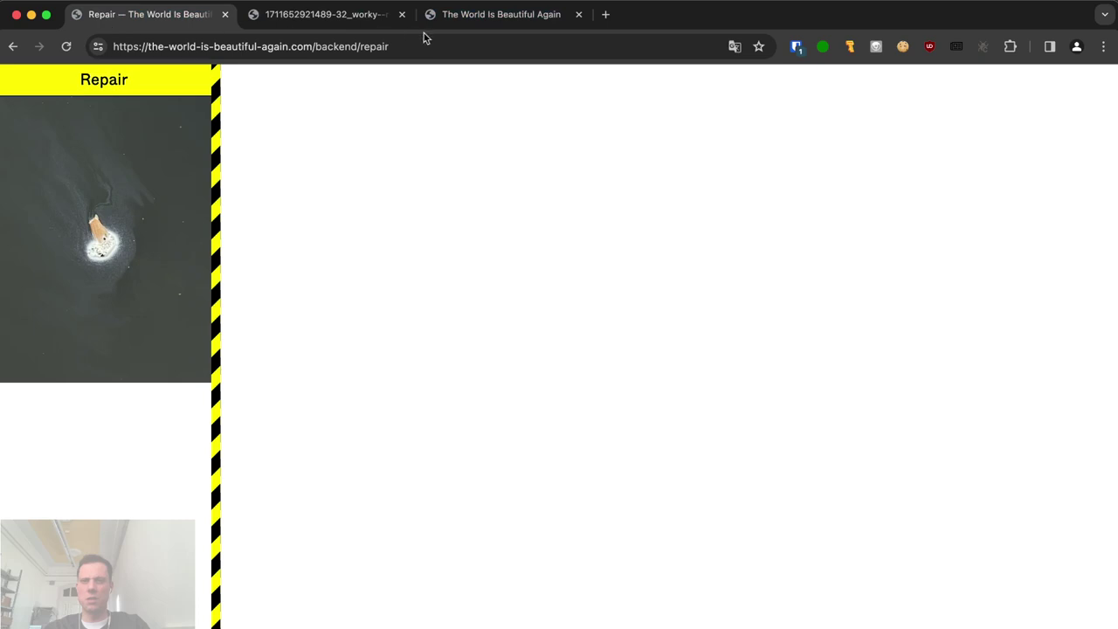
{"action": "left_click", "coordinate": [402, 15]}
{"action": "left_click", "coordinate": [404, 15]}
{"action": "key", "text": "super+Tab"}
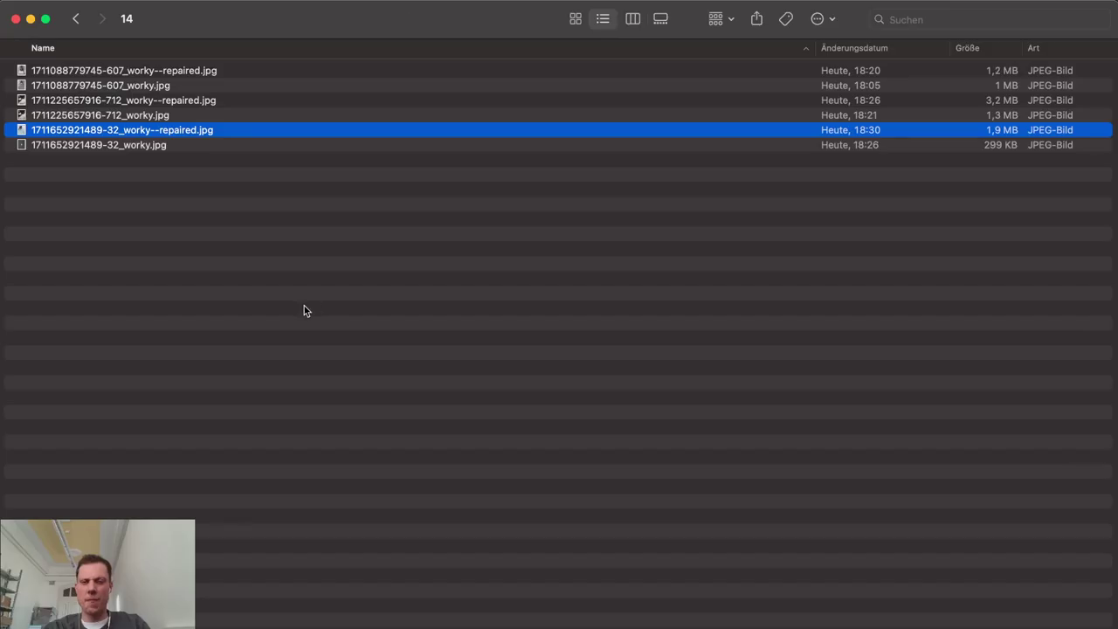
{"action": "key", "text": "super+Tab"}
{"action": "left_click_drag", "start_coordinate": [157, 131], "coordinate": [435, 215]}
{"action": "key", "text": "super+Tab"}
{"action": "key", "text": "super+Tab"}
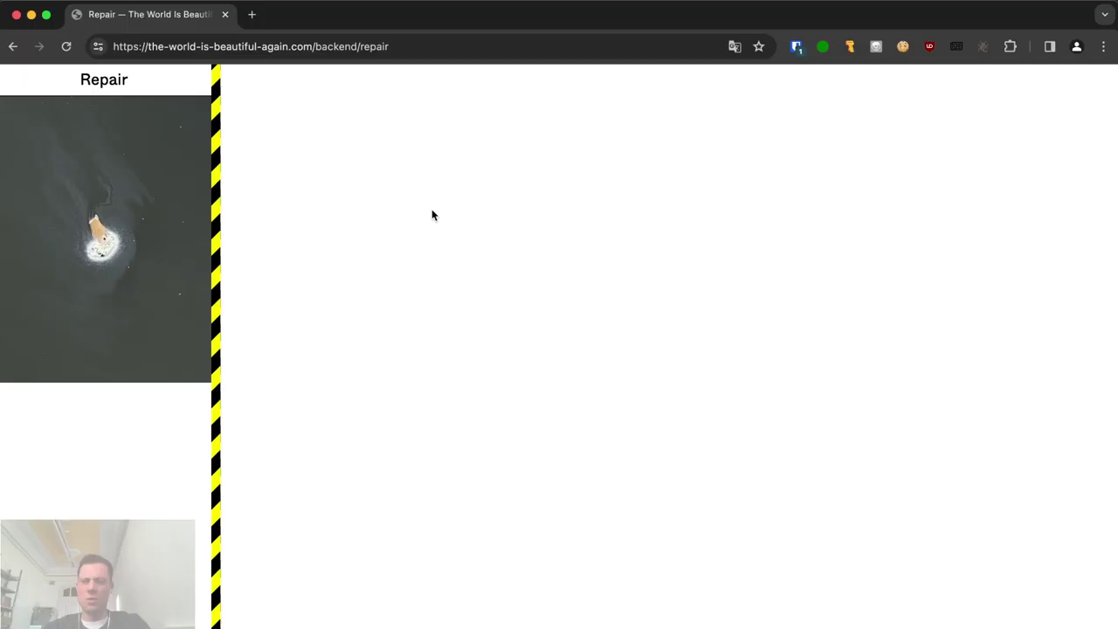
{"action": "key", "text": "super+Tab"}
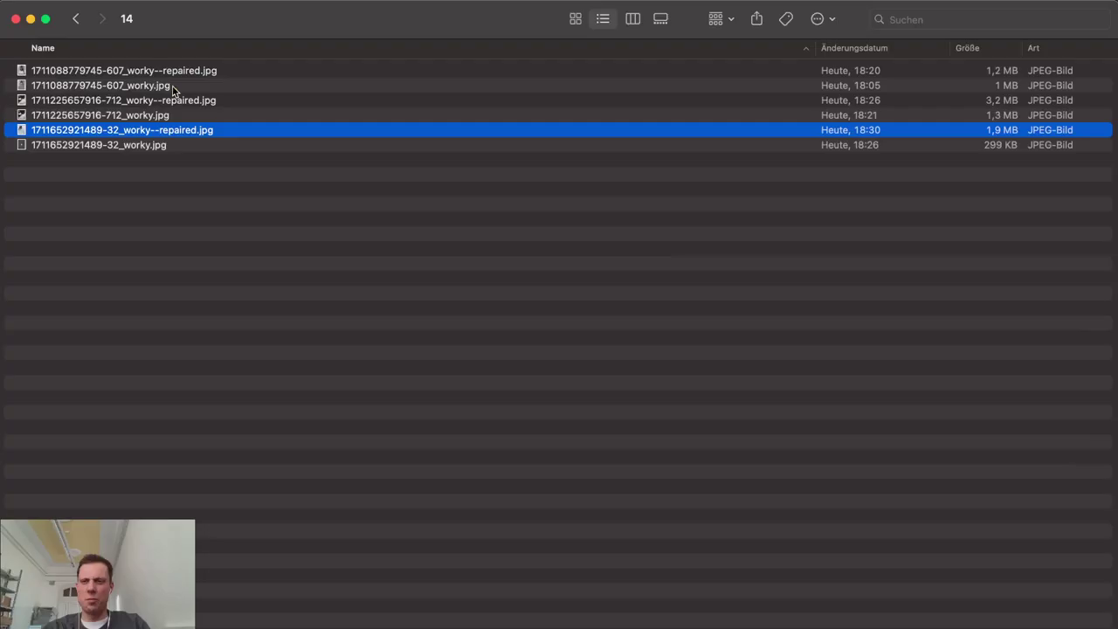
{"action": "left_click_drag", "start_coordinate": [212, 134], "coordinate": [130, 452]}
{"action": "key", "text": "super+Tab"}
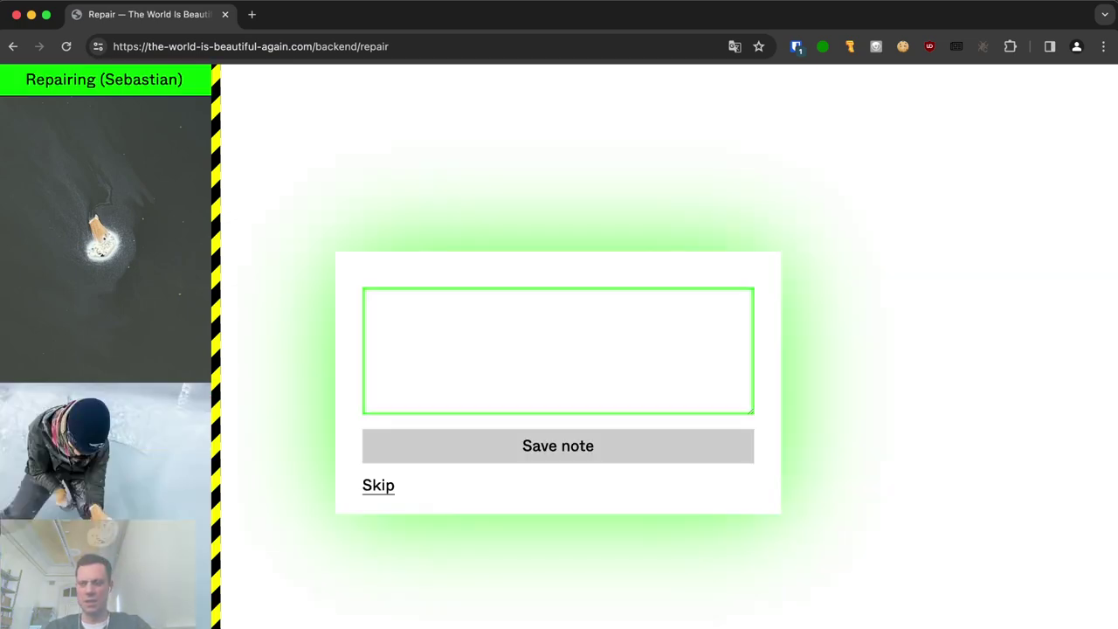
{"action": "left_click", "coordinate": [380, 486]}
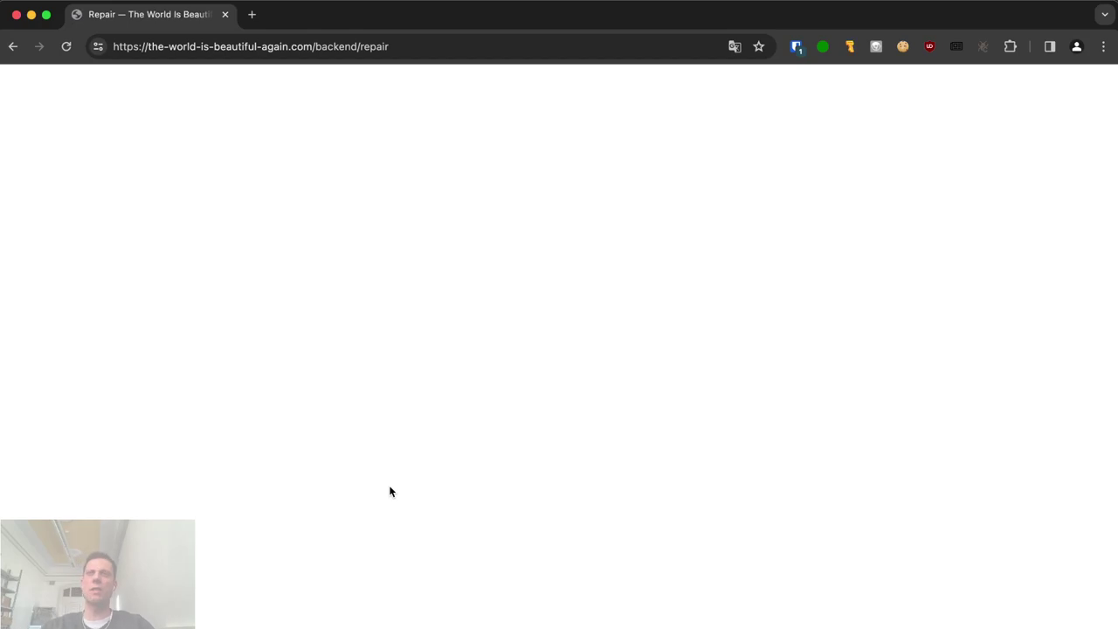
Step: Open the-world-is-beautiful-again.com in a new tab to view the published ice cream cone repair
{"action": "key", "text": "super+t"}
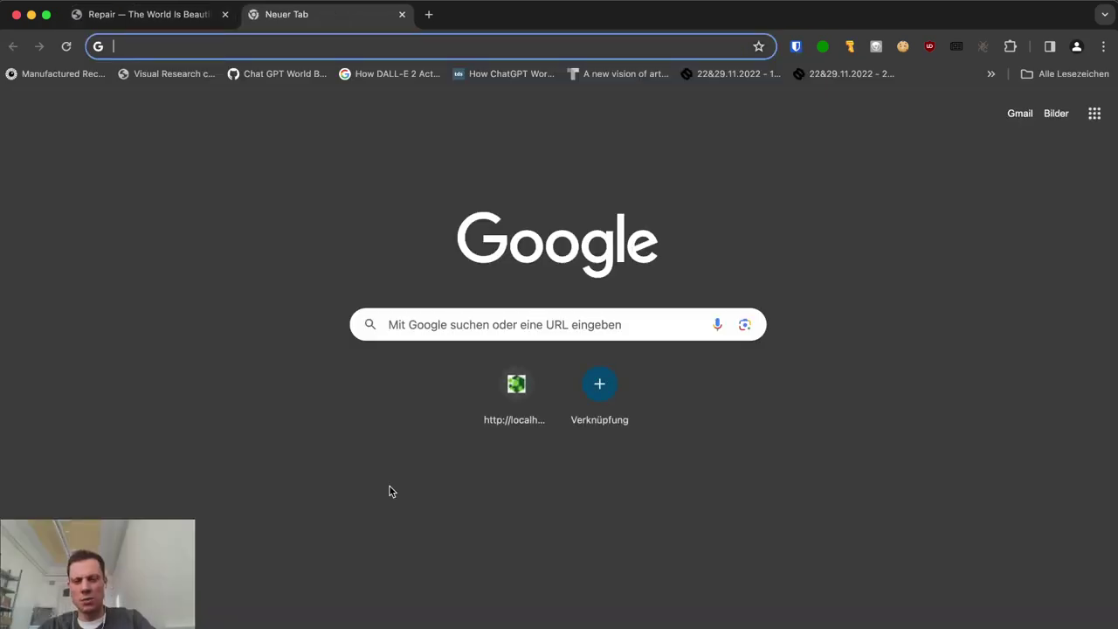
{"action": "type", "text": "the"}
{"action": "key", "text": "Return"}
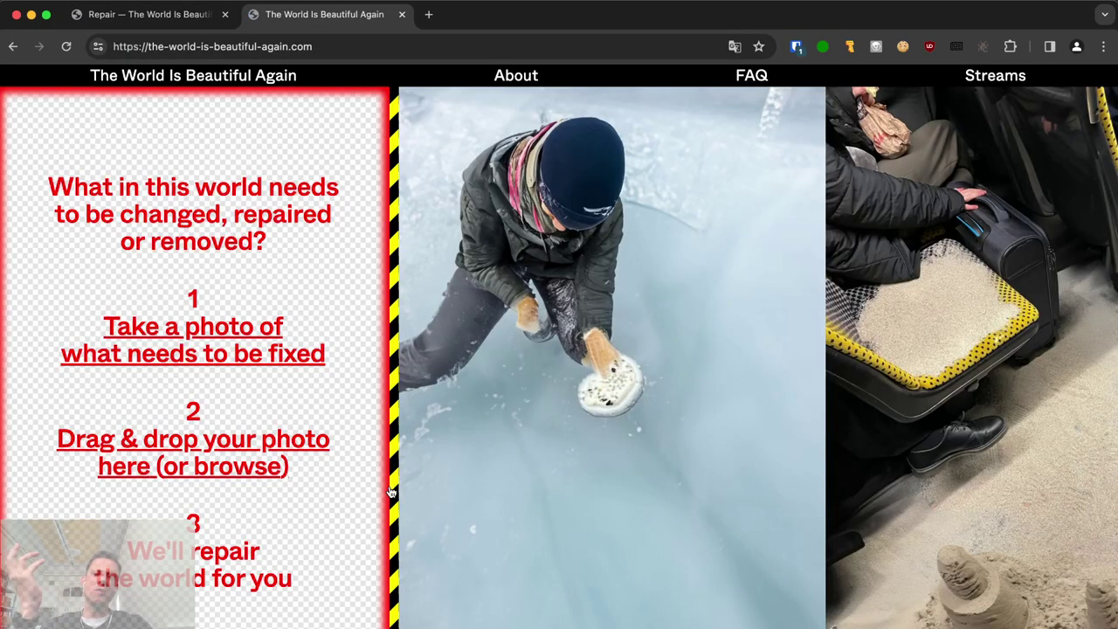